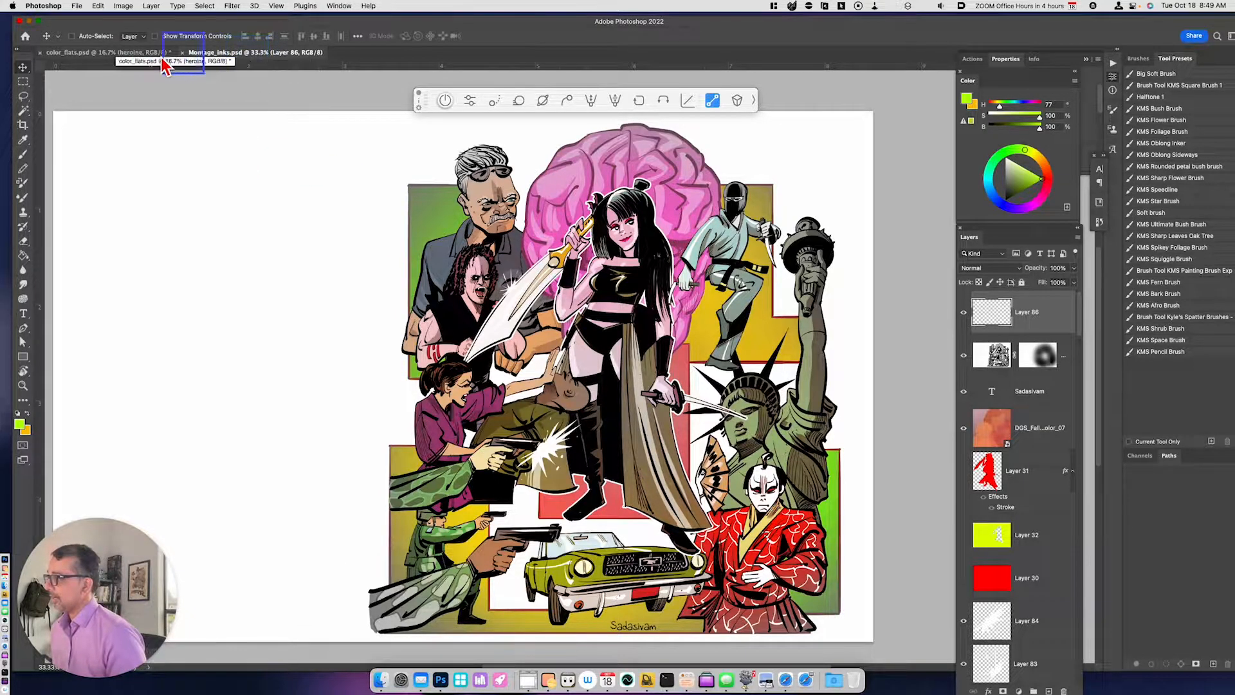
# - Switch to the color_flats.psd document and bring the heroine figure into close view
pyautogui.click(143, 64)
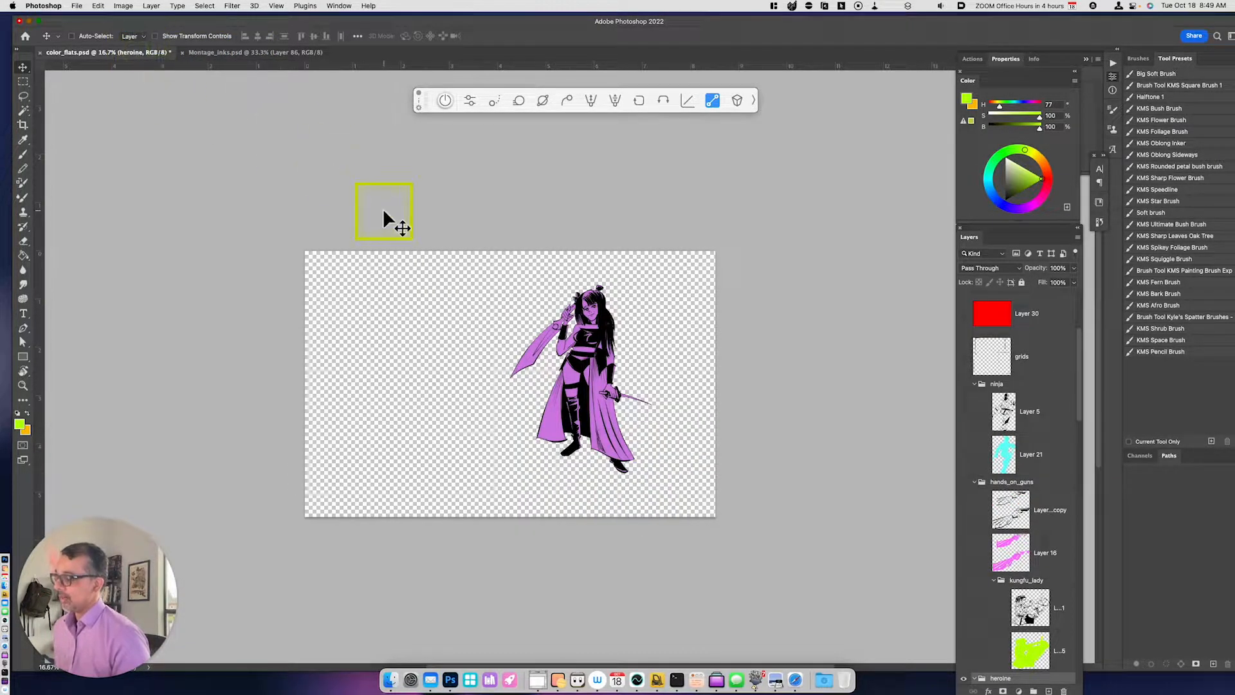
pyautogui.press('super+equal')
pyautogui.press('space')
pyautogui.moveTo(759, 406); pyautogui.dragTo(723, 415)
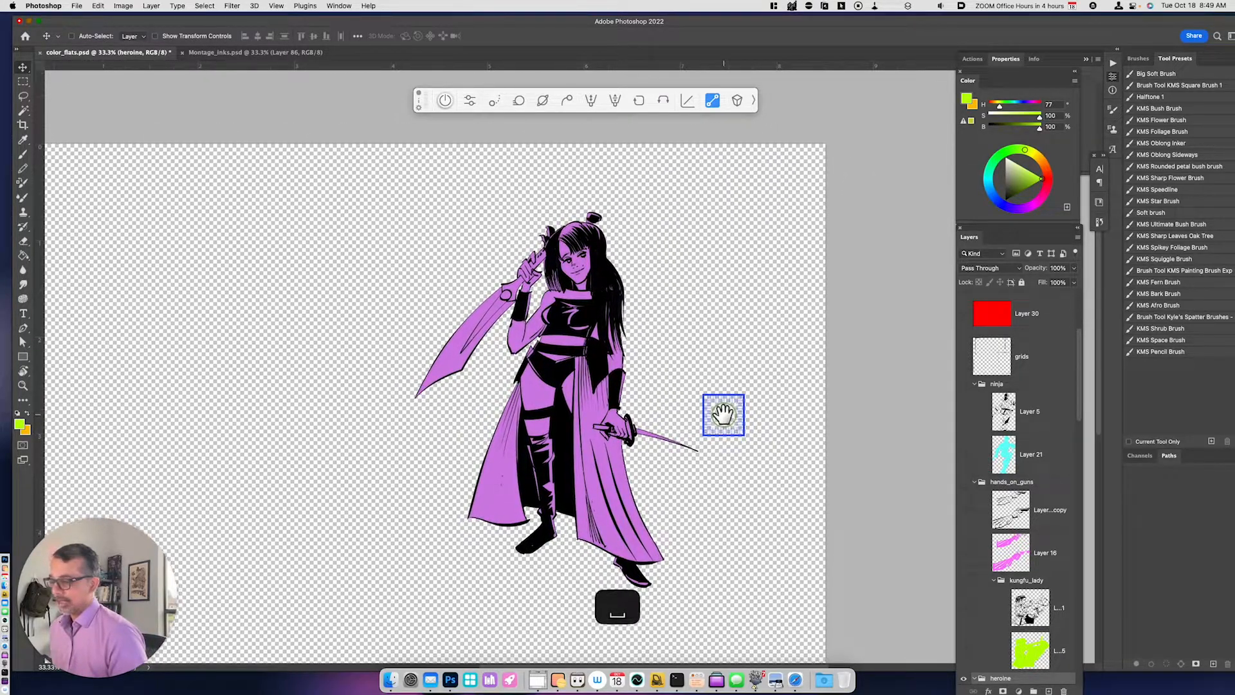
# - Locate the heroine group's flat color layer, Layer 25, and toggle its visibility off and back on
pyautogui.scroll(-4, 1083, 399)
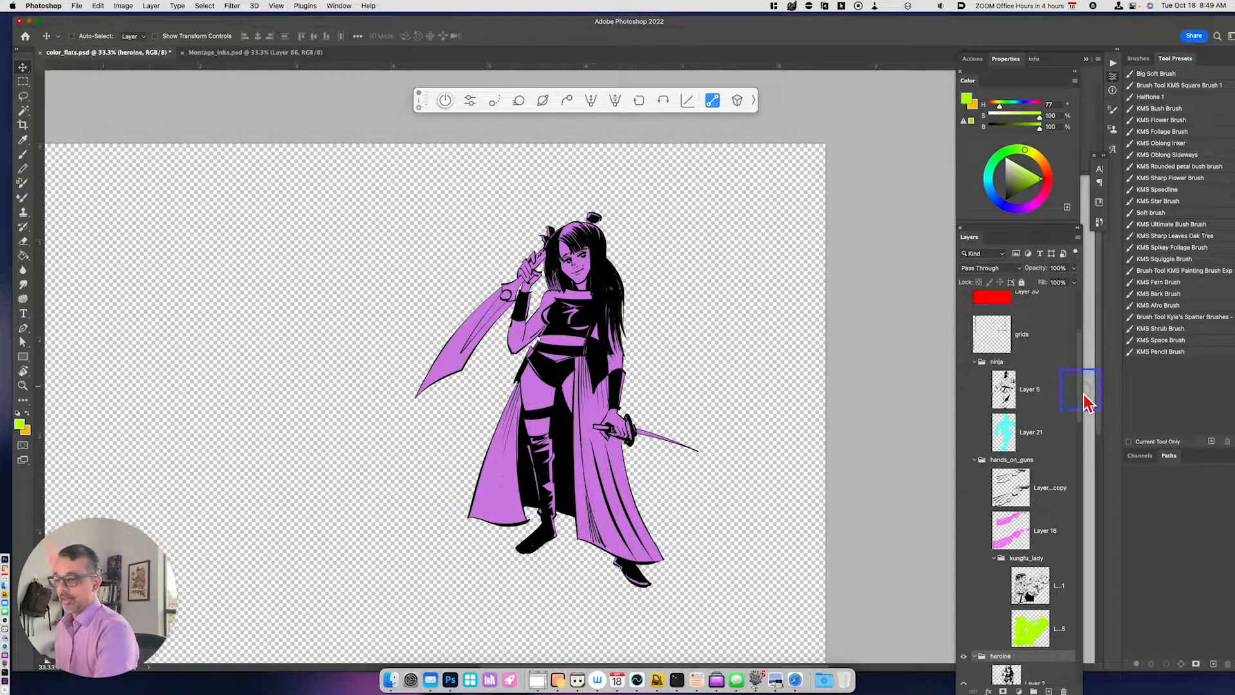
pyautogui.scroll(-3, 1087, 418)
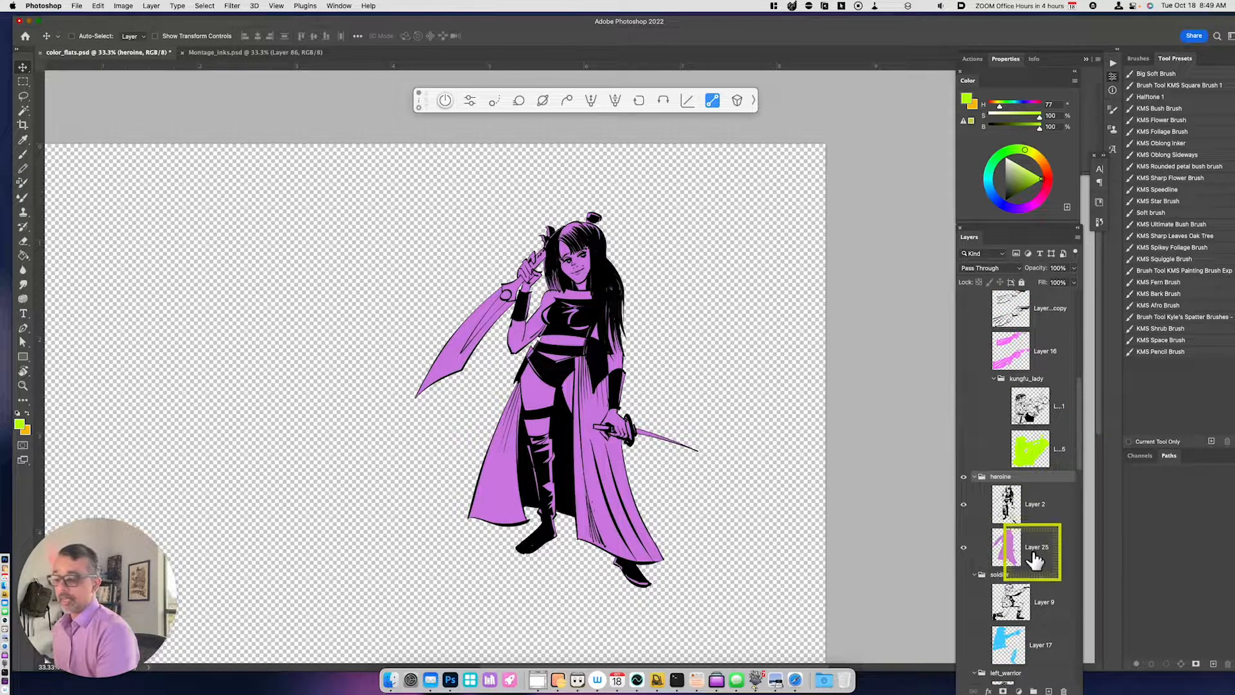
pyautogui.click(964, 548)
pyautogui.click(965, 548)
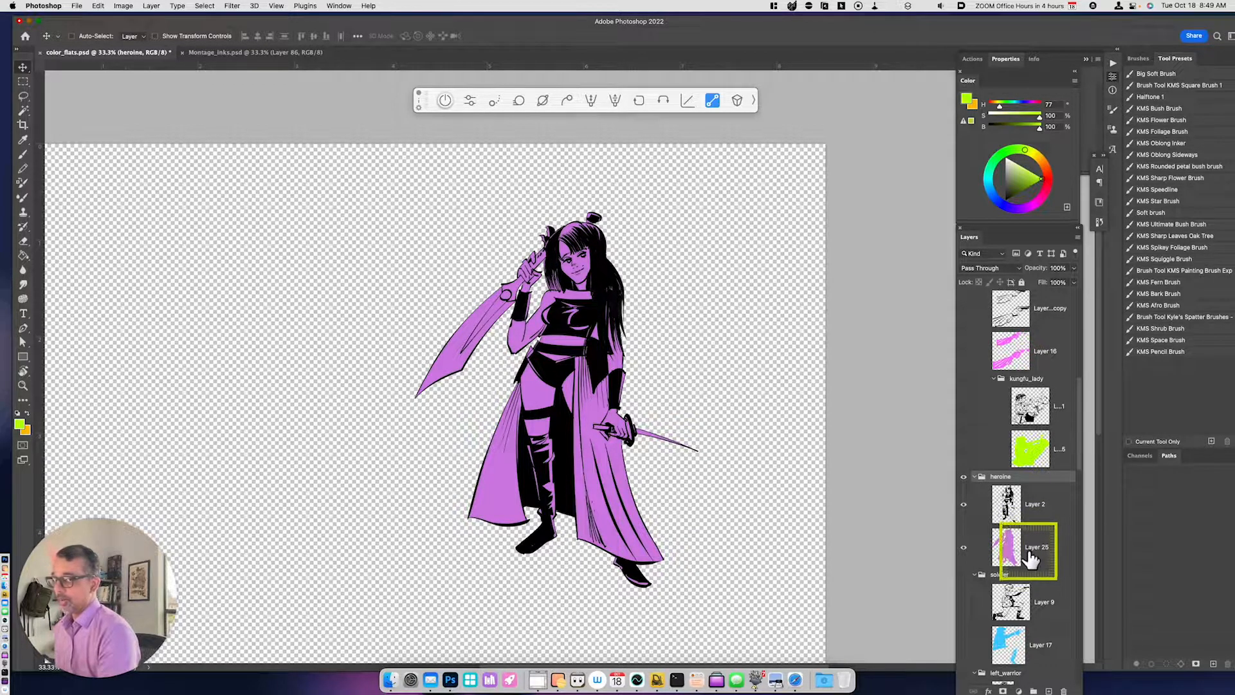
# - Select both panels of the heroine's long skirt with the Magic Wand, sampling all layers at tolerance 33
pyautogui.press('super+equal')
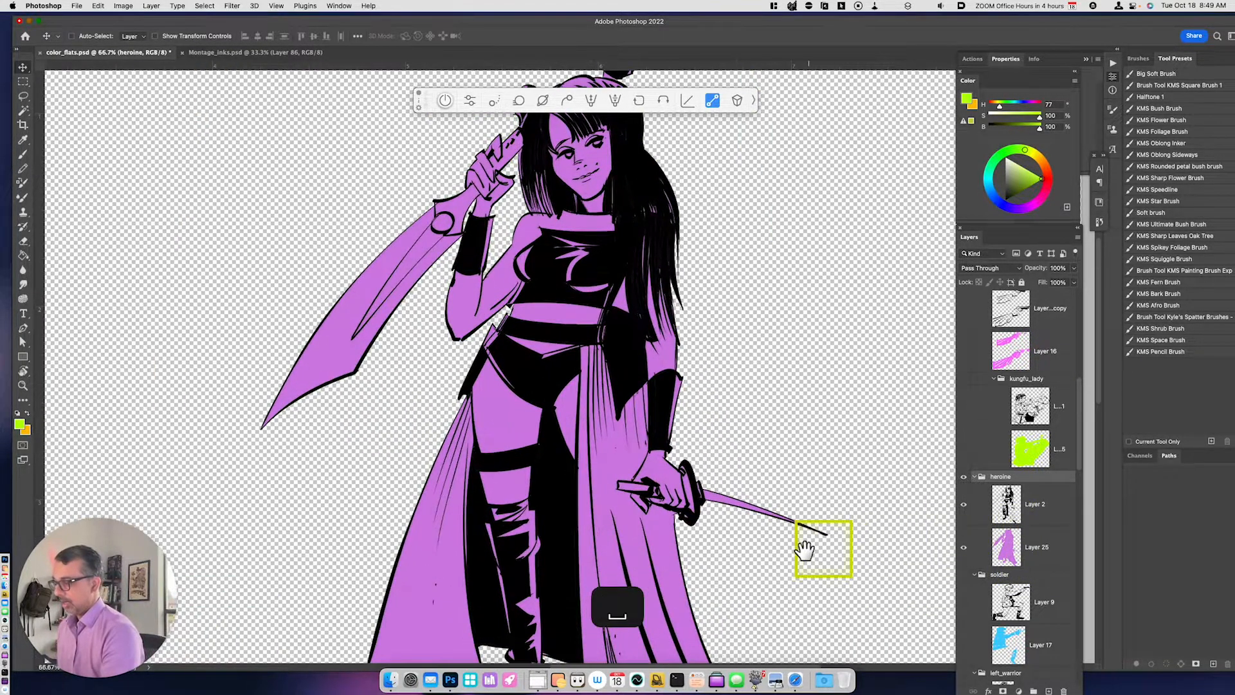
pyautogui.scroll(-4, 816, 543)
pyautogui.press('w')
pyautogui.click(705, 476)
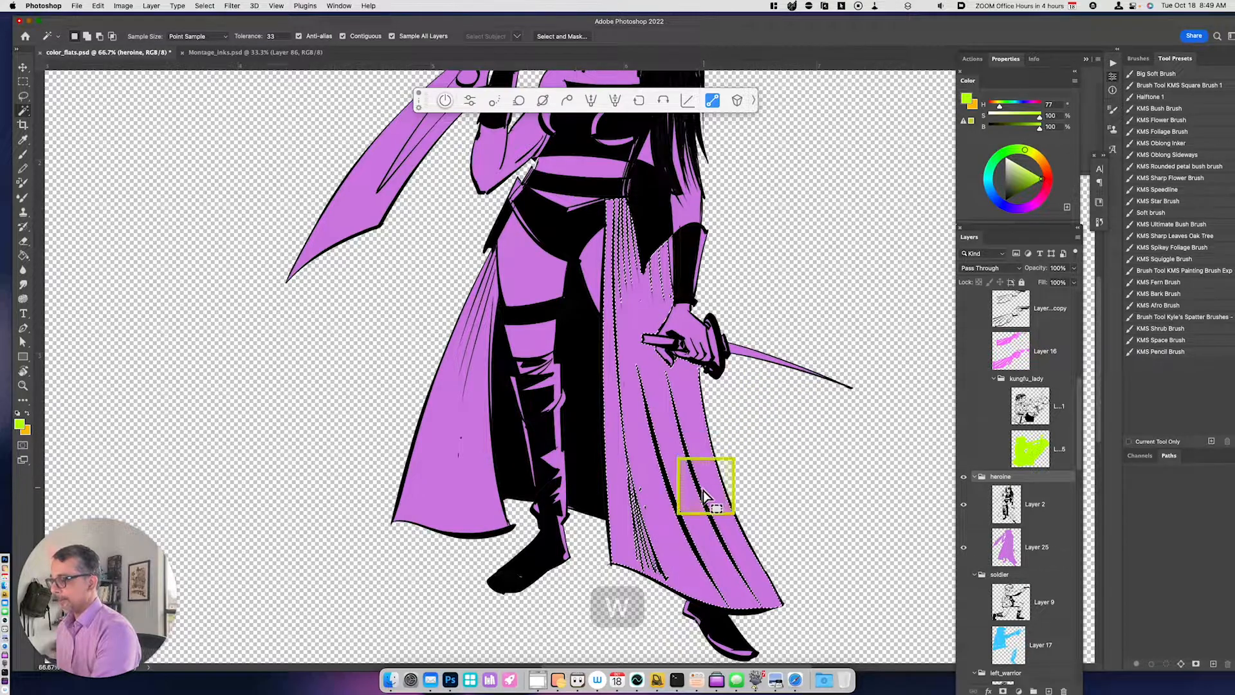
pyautogui.keyDown('shift'); pyautogui.click(464, 489); pyautogui.keyUp('shift')
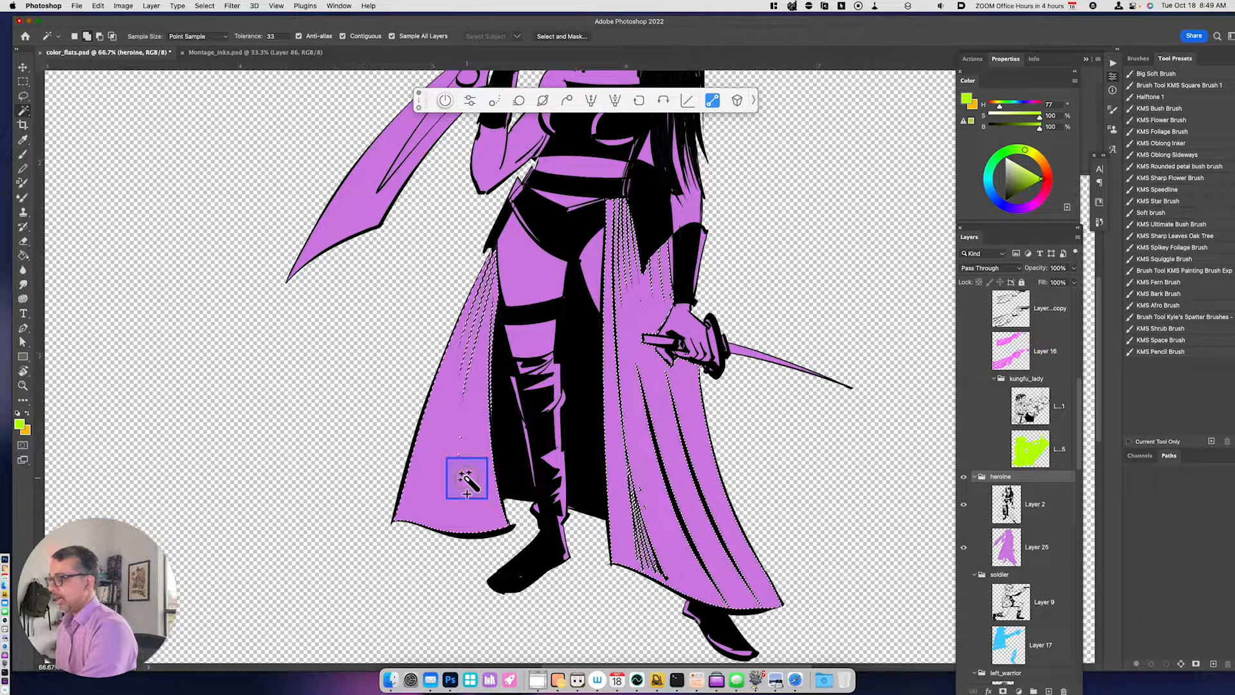
pyautogui.moveTo(773, 428); pyautogui.dragTo(775, 474)
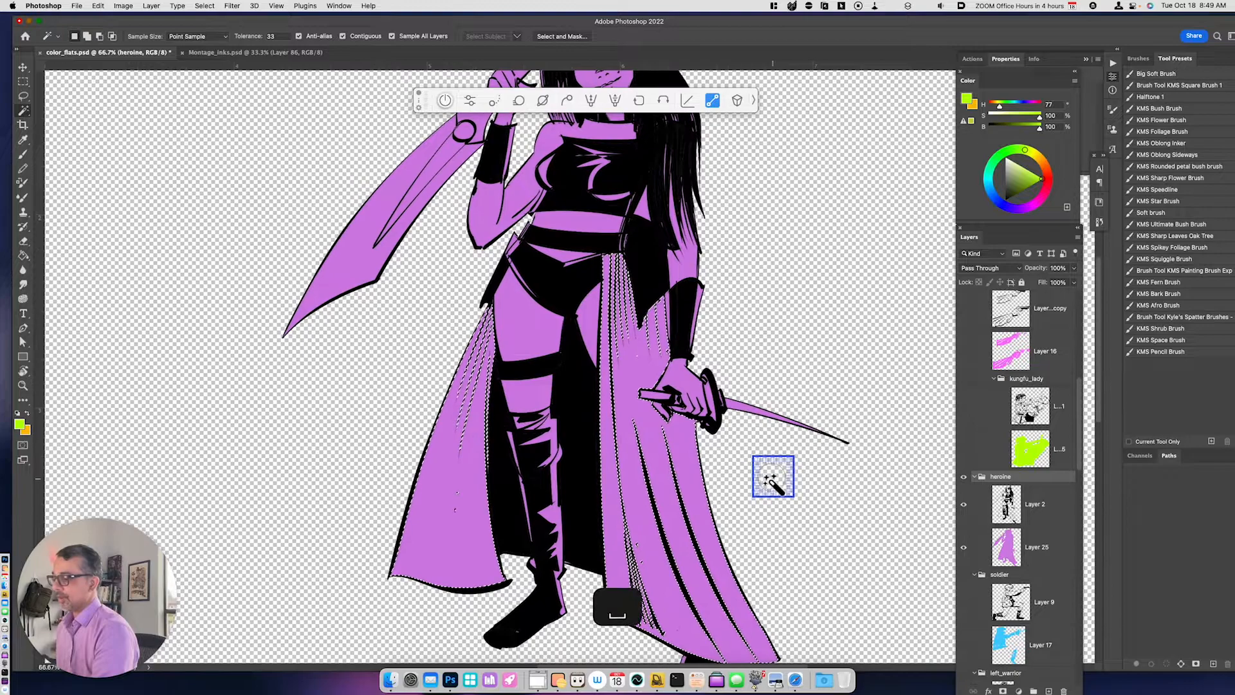
# - Copy the selected skirt panels from Layer 25 to a new layer and recolor them blue with Hue/Saturation at hue -70
pyautogui.click(1061, 558)
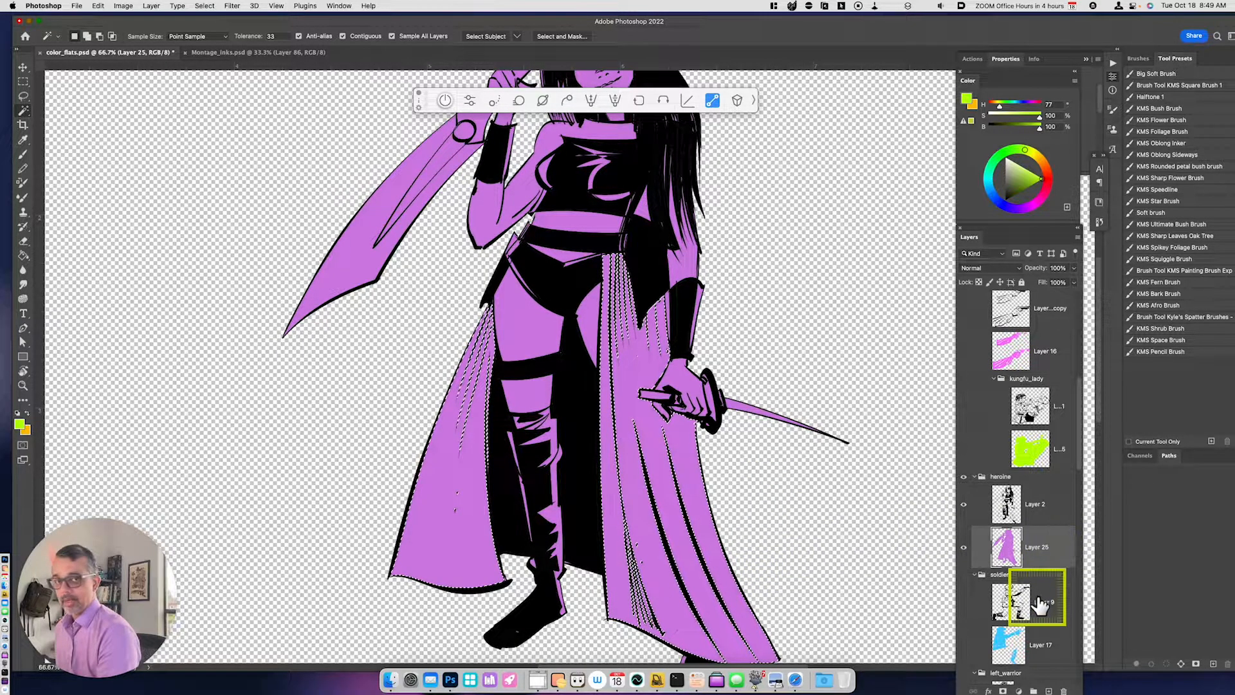
pyautogui.hotkey('ctrl', 'j')
pyautogui.press('i')
pyautogui.hotkey('ctrl', 'u')
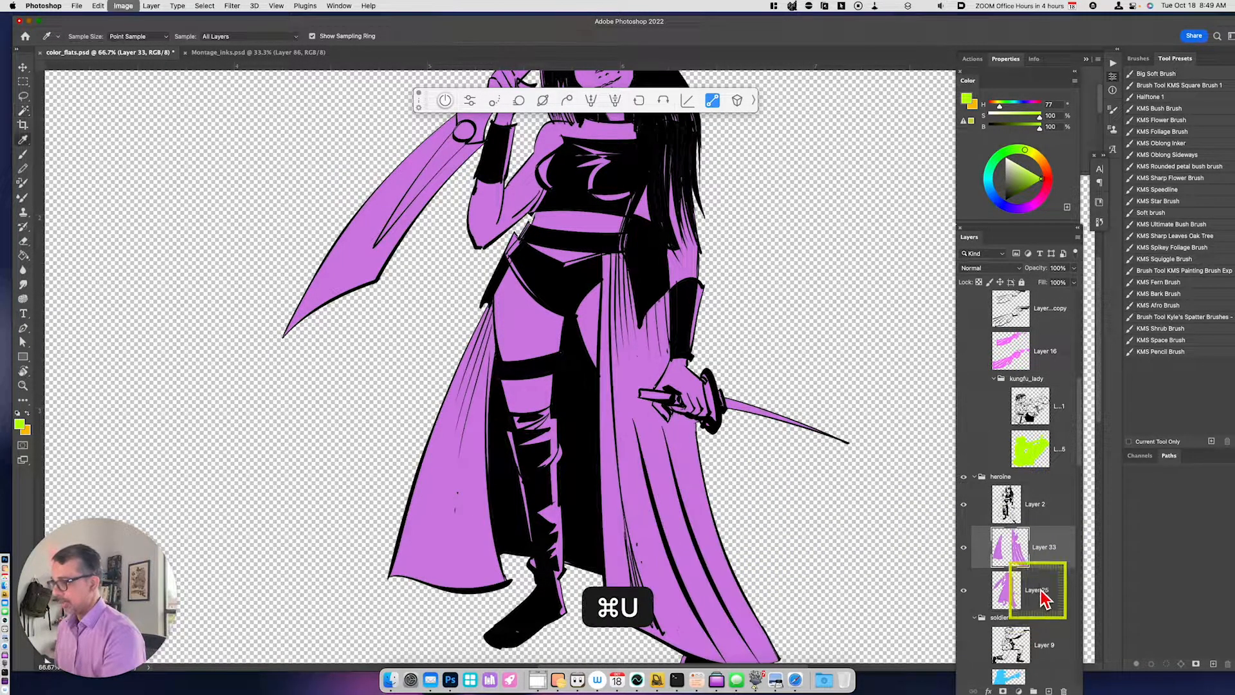
pyautogui.moveTo(878, 518); pyautogui.dragTo(860, 543)
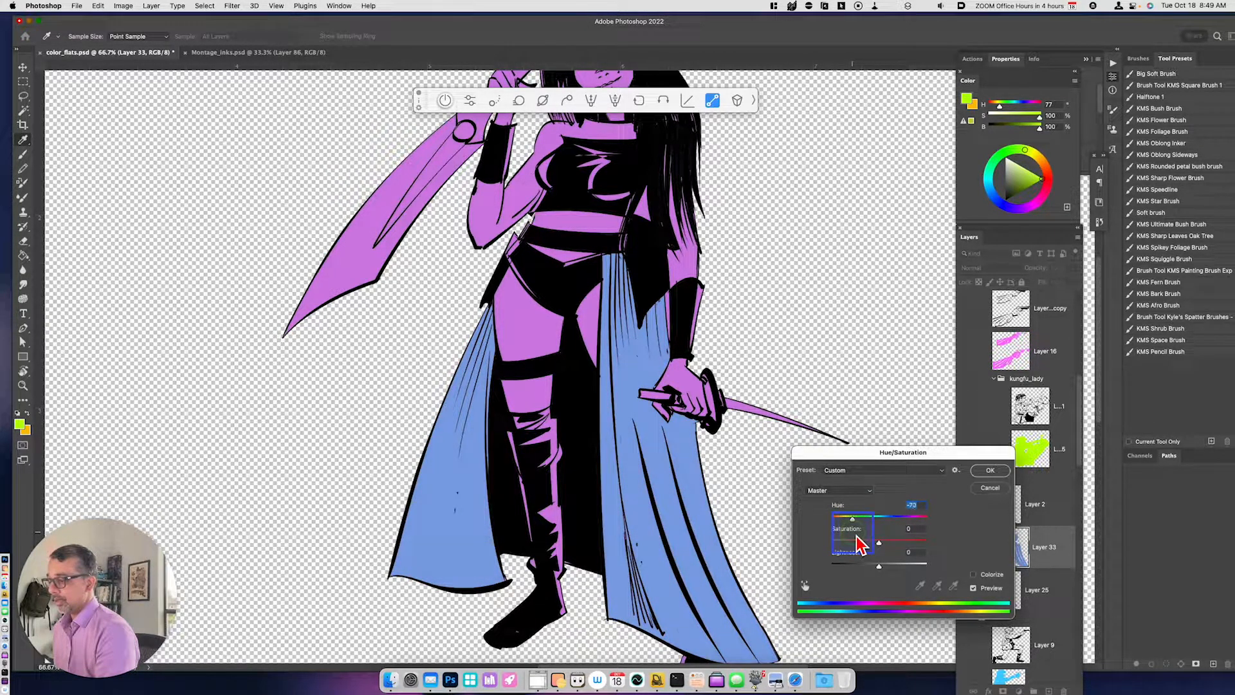
pyautogui.click(989, 470)
# - Make Layer 25 active and lasso a selection around the heroine's black top
pyautogui.hotkey('ctrl', '-')
pyautogui.moveTo(888, 502); pyautogui.dragTo(804, 477)
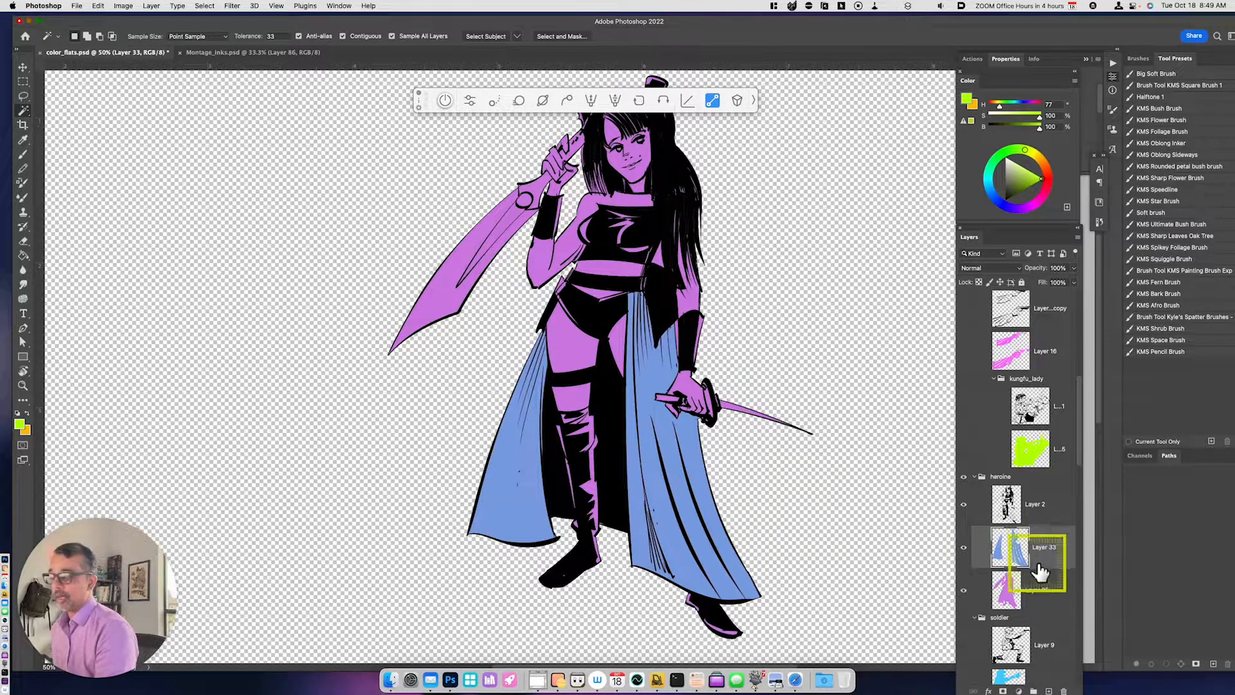
pyautogui.click(1002, 582)
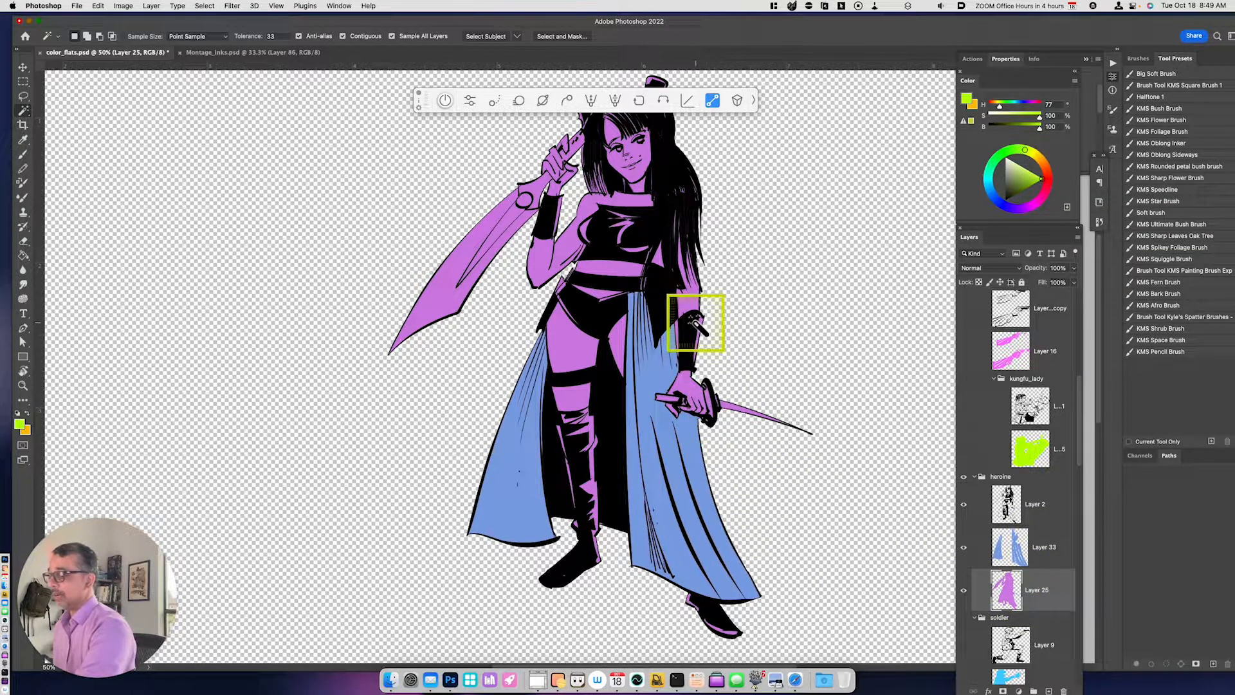
pyautogui.moveTo(725, 317); pyautogui.dragTo(709, 336)
pyautogui.press('l')
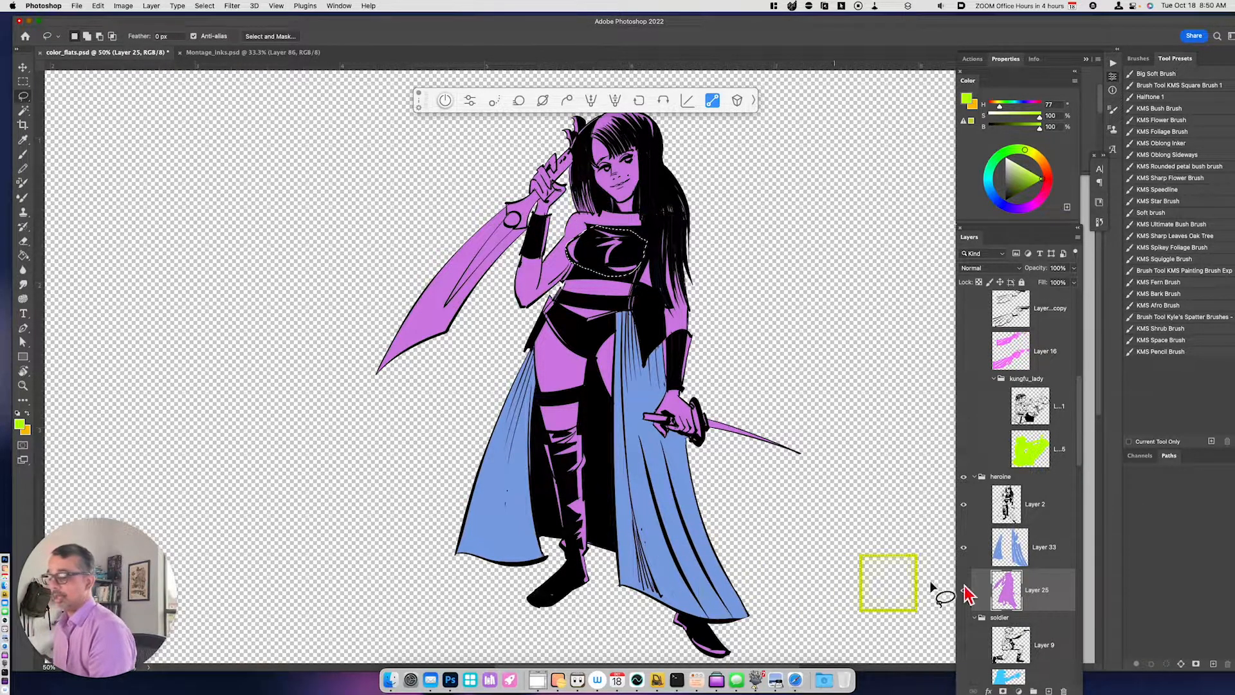
# - Copy the selected top to a new layer and recolor it dark slate blue by lowering its hue and lightness
pyautogui.press('super+j')
pyautogui.press('super+u')
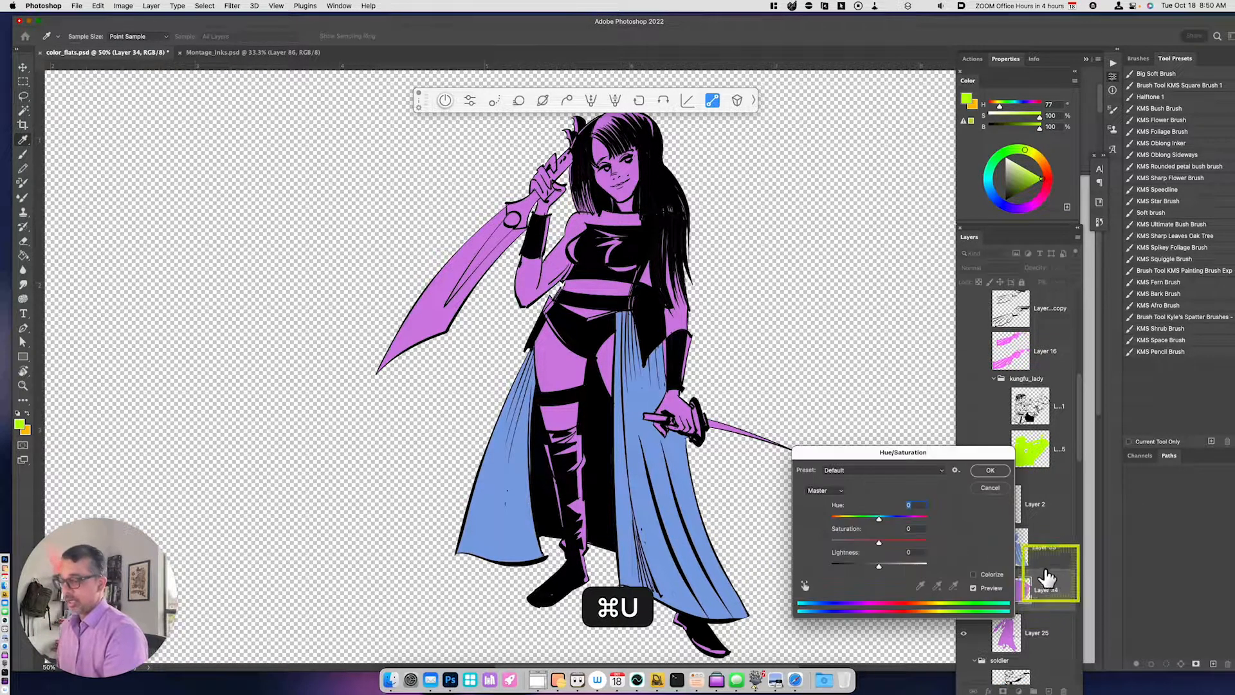
pyautogui.moveTo(879, 518); pyautogui.dragTo(908, 519)
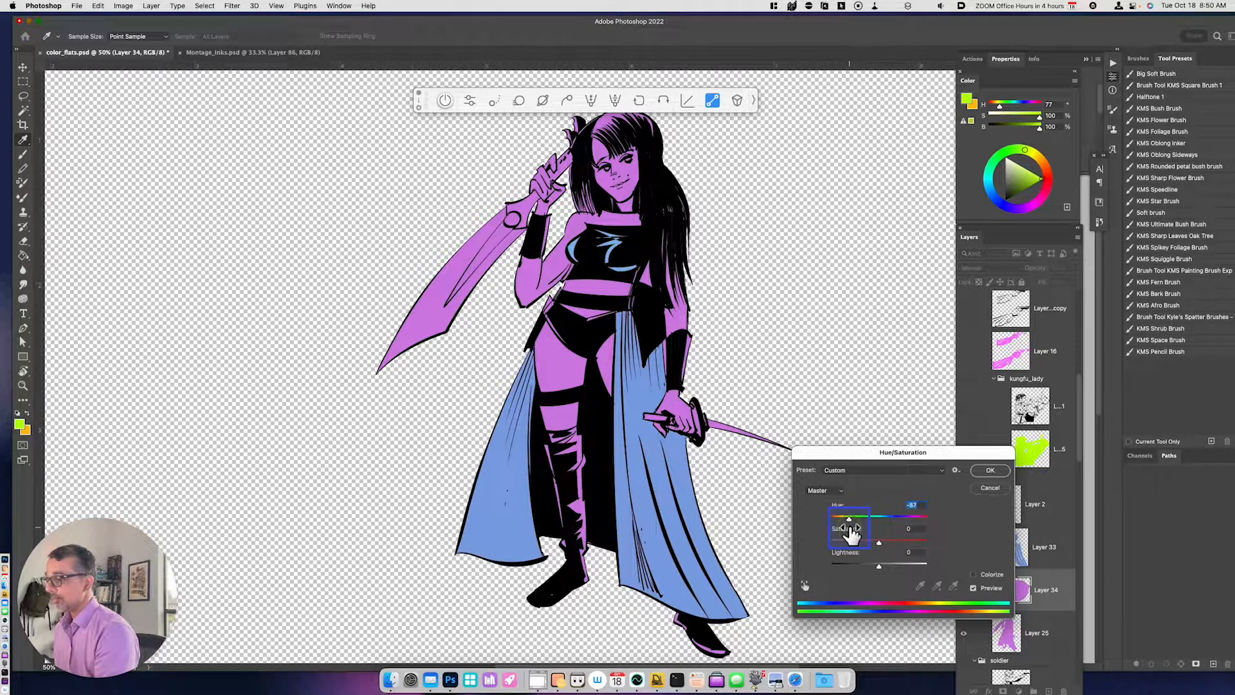
pyautogui.moveTo(879, 565); pyautogui.dragTo(854, 566)
pyautogui.click(990, 470)
# - Select the purple slivers on the lowered arm's wristband and along the edges of the briefs with the Magic Wand
pyautogui.press('l')
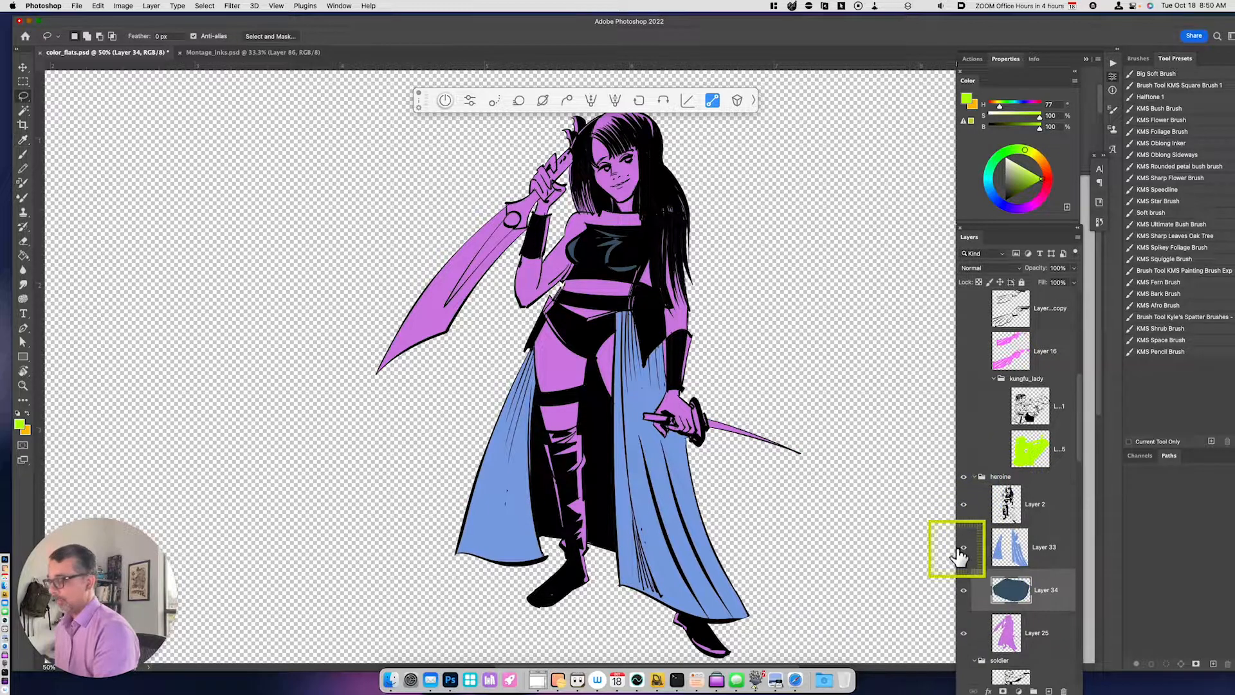
pyautogui.press('super+equal')
pyautogui.press('super+equal')
pyautogui.scroll(5, 726, 405)
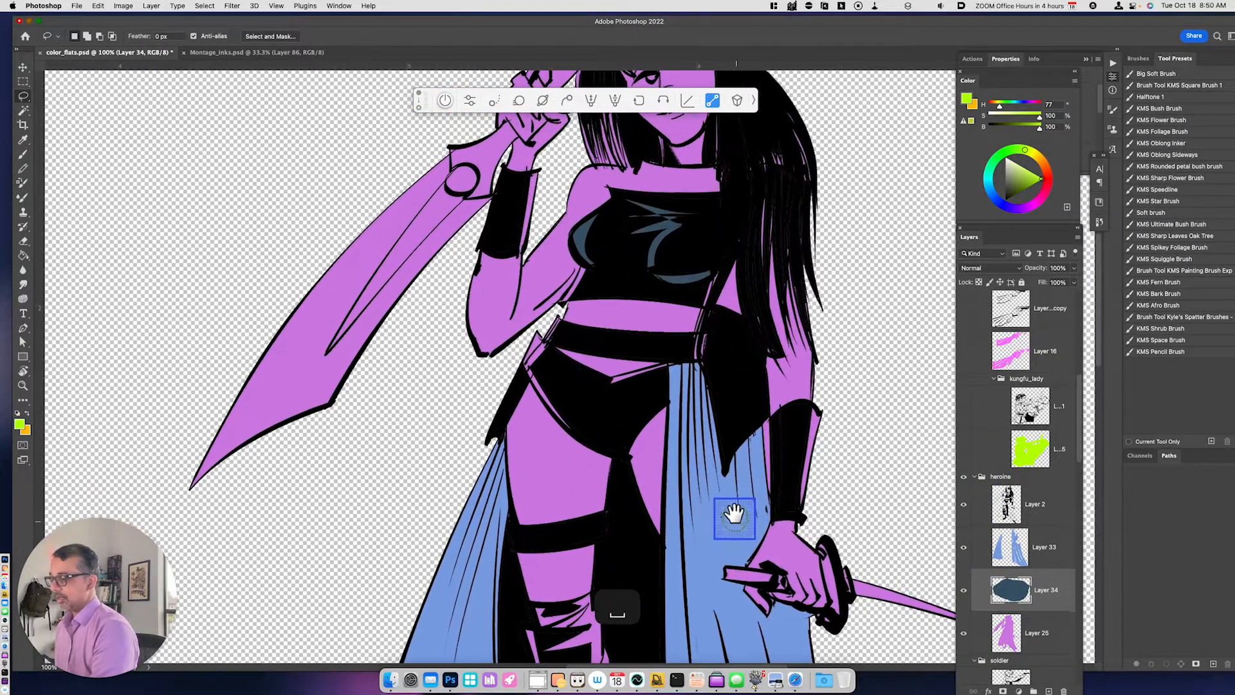
pyautogui.press('w')
pyautogui.keyDown('shift'); pyautogui.click(779, 482); pyautogui.keyUp('shift')
pyautogui.keyDown('shift'); pyautogui.click(616, 407); pyautogui.keyUp('shift')
pyautogui.keyDown('shift'); pyautogui.click(533, 370); pyautogui.keyUp('shift')
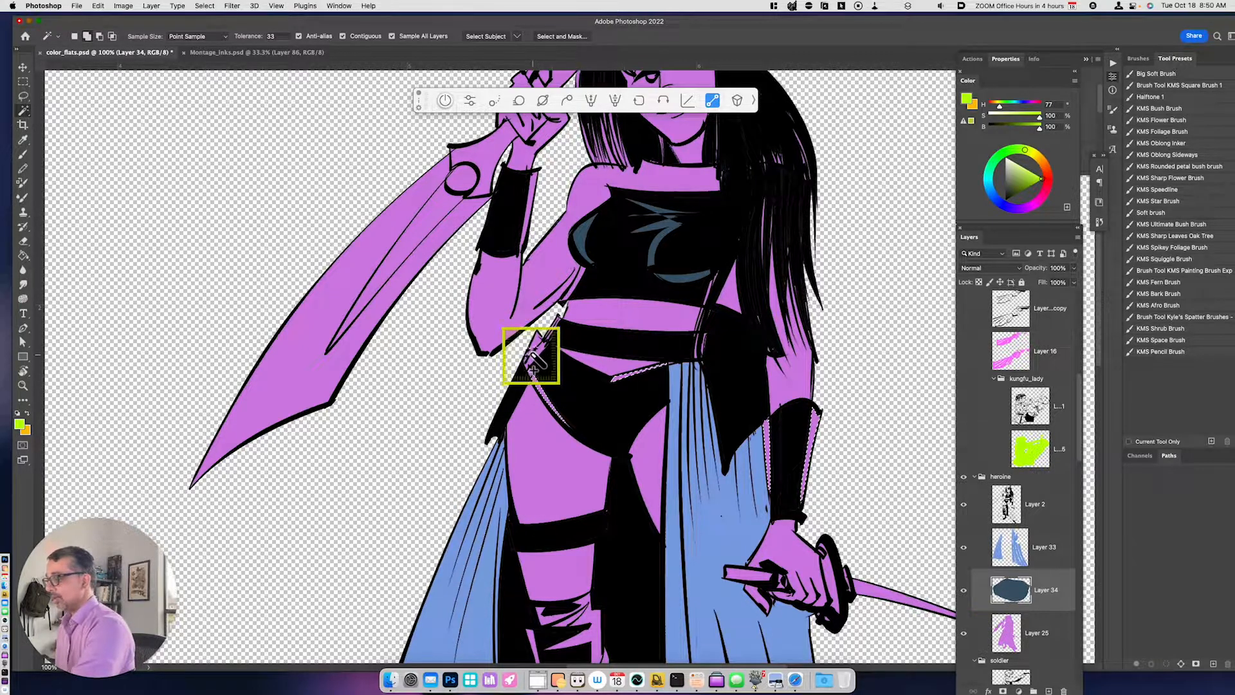
# - Add the purple edge of the raised arm's wristband to the selection with the Lasso
pyautogui.moveTo(619, 344); pyautogui.dragTo(612, 523)
pyautogui.keyDown('shift'); pyautogui.click(506, 382); pyautogui.keyUp('shift')
pyautogui.press('l')
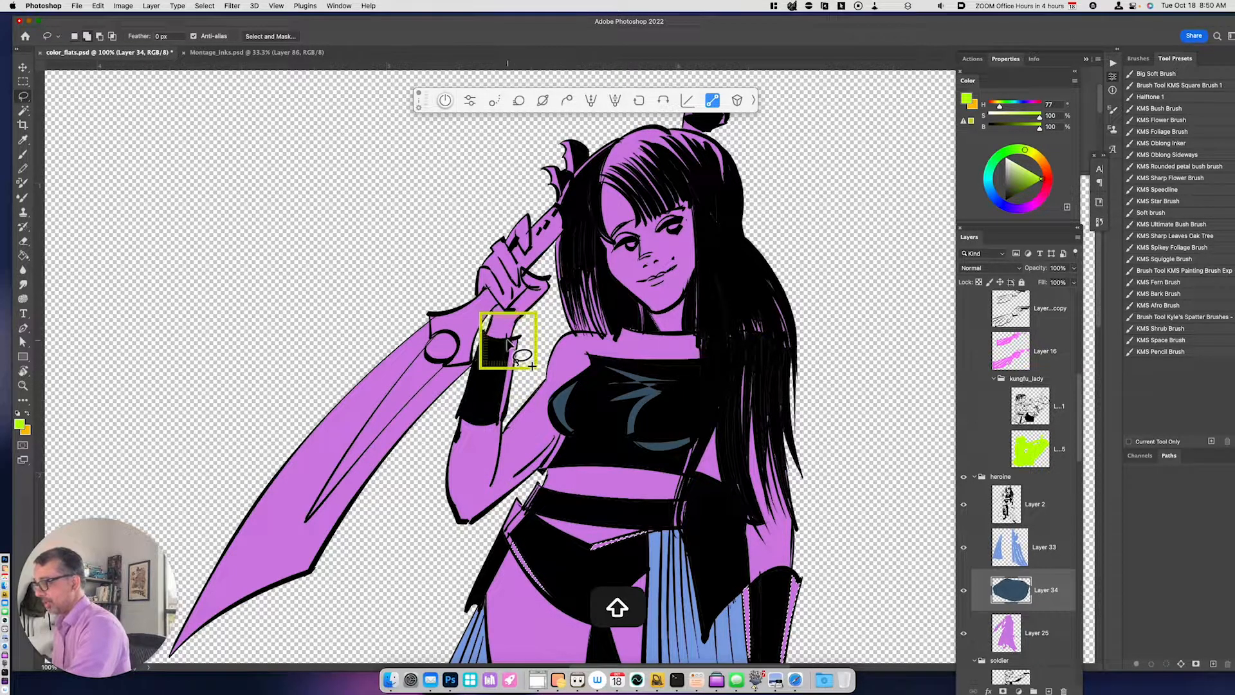
pyautogui.moveTo(508, 341)
pyautogui.mouseDown()
pyautogui.moveTo(499, 420)
pyautogui.moveTo(502, 375)
pyautogui.moveTo(499, 419)
pyautogui.mouseUp()
# - Copy the selected trim from Layer 25 to a new layer and recolor it with hue -92, saturation +48 and lightness +12
pyautogui.click(1037, 644)
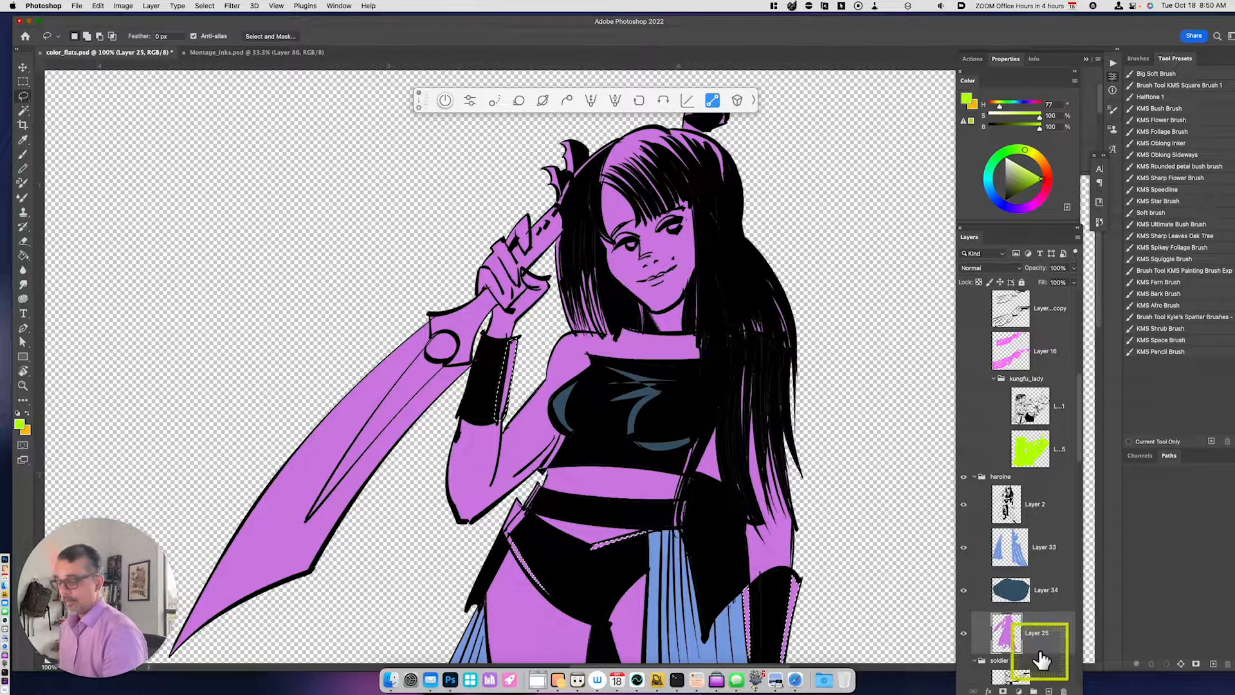
pyautogui.press('cmd+j')
pyautogui.press('cmd+u')
pyautogui.moveTo(881, 519); pyautogui.dragTo(906, 522)
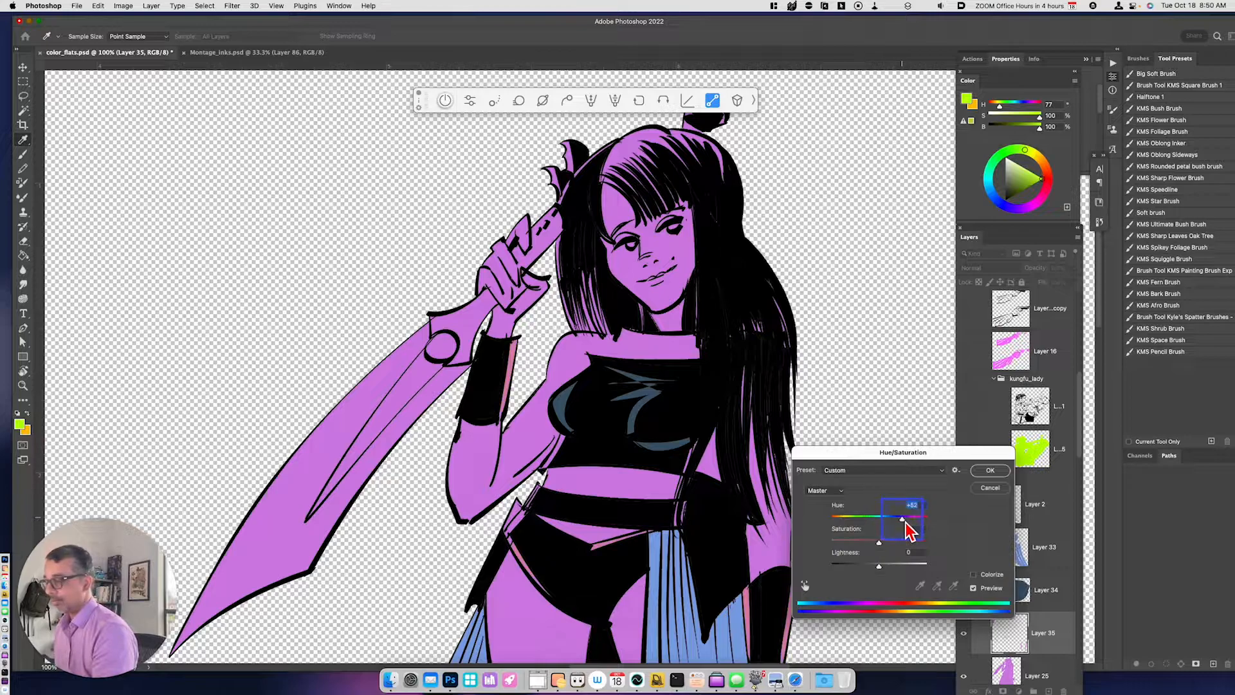
pyautogui.moveTo(880, 567); pyautogui.dragTo(900, 569)
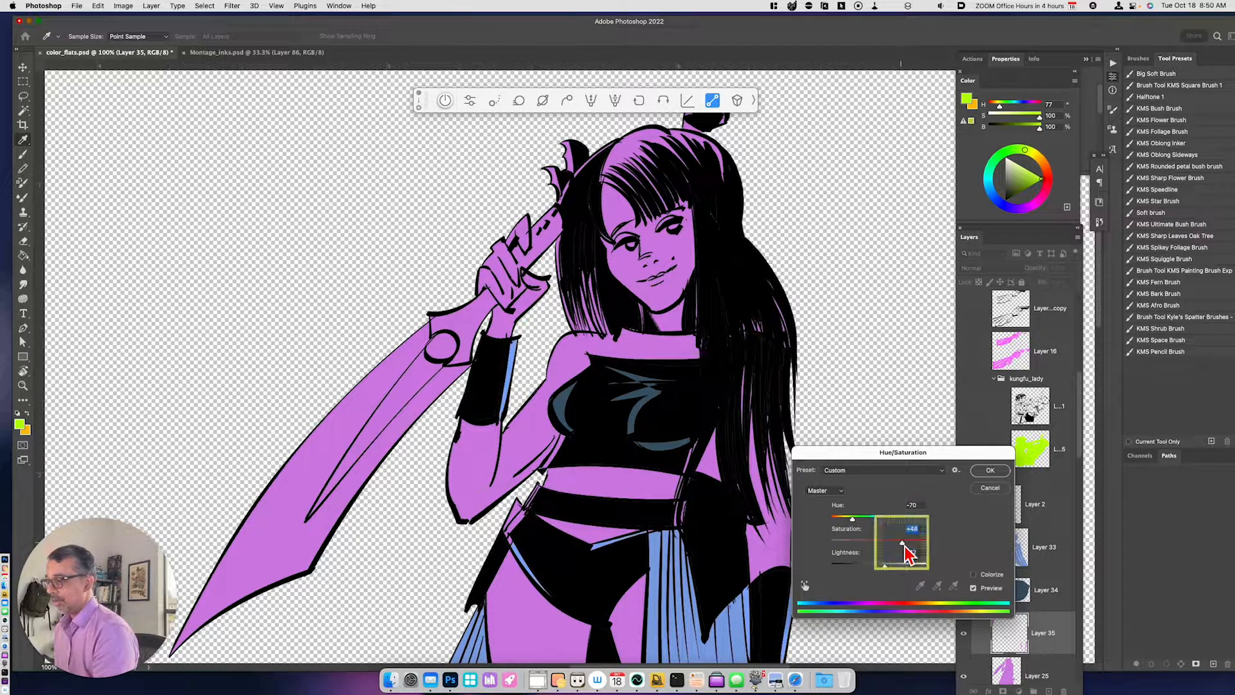
pyautogui.moveTo(852, 518); pyautogui.dragTo(853, 524)
pyautogui.press('super+minus')
pyautogui.press('super+minus')
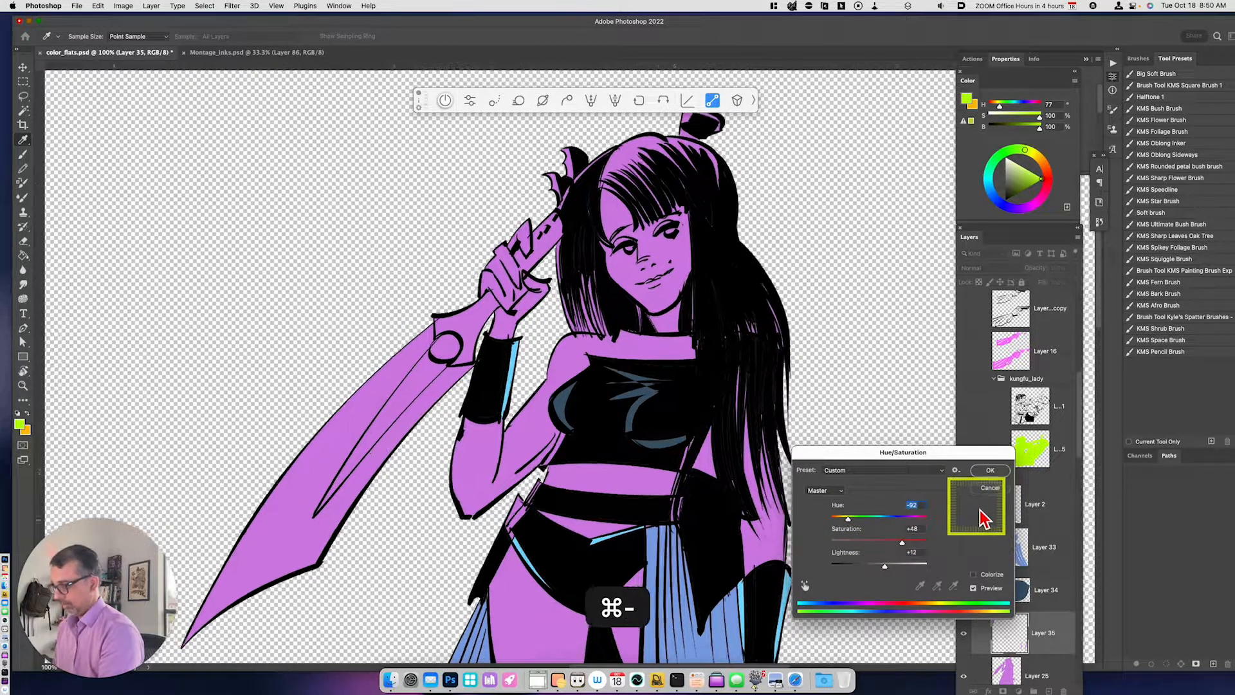
pyautogui.click(991, 470)
# - Select the heroine's skin areas, including the thighs, midriff, shoulders, raised arm, face and lowered hand, with the Magic Wand
pyautogui.press('l')
pyautogui.moveTo(822, 538)
pyautogui.mouseDown()
pyautogui.moveTo(811, 458)
pyautogui.moveTo(802, 524)
pyautogui.moveTo(804, 490)
pyautogui.mouseUp()
pyautogui.press('w')
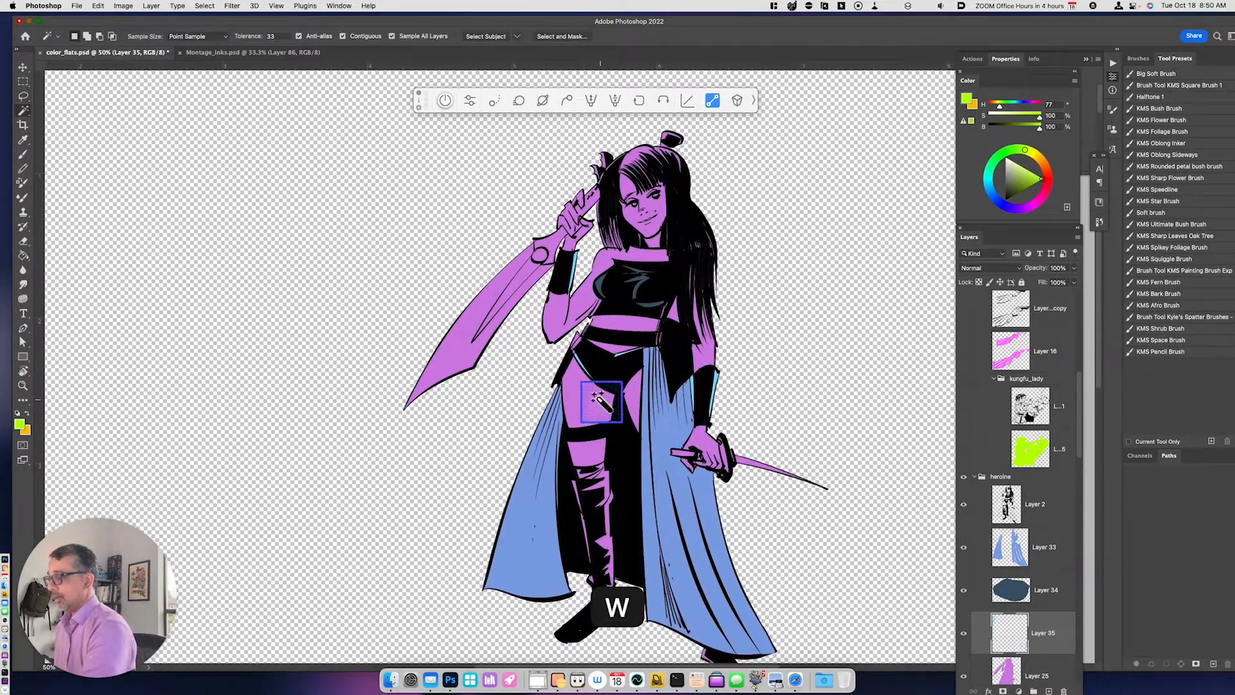
pyautogui.click(621, 380)
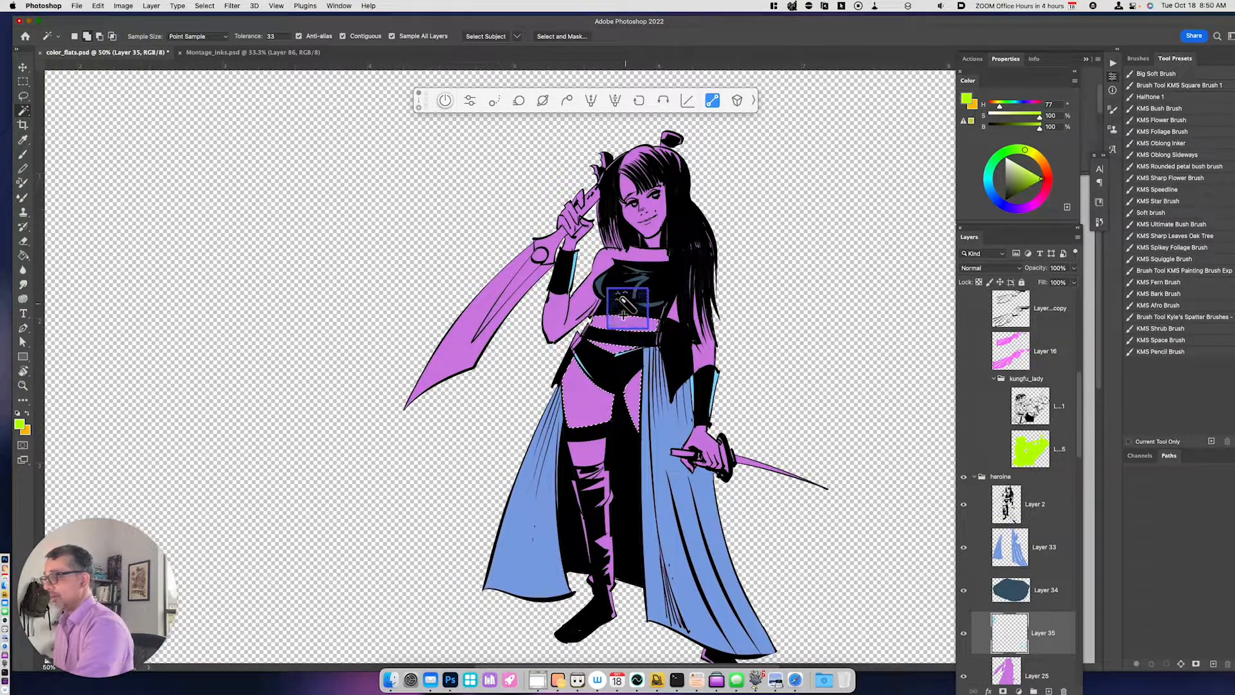
pyautogui.keyDown('shift'); pyautogui.click(583, 262); pyautogui.keyUp('shift')
pyautogui.keyDown('shift'); pyautogui.click(653, 236); pyautogui.keyUp('shift')
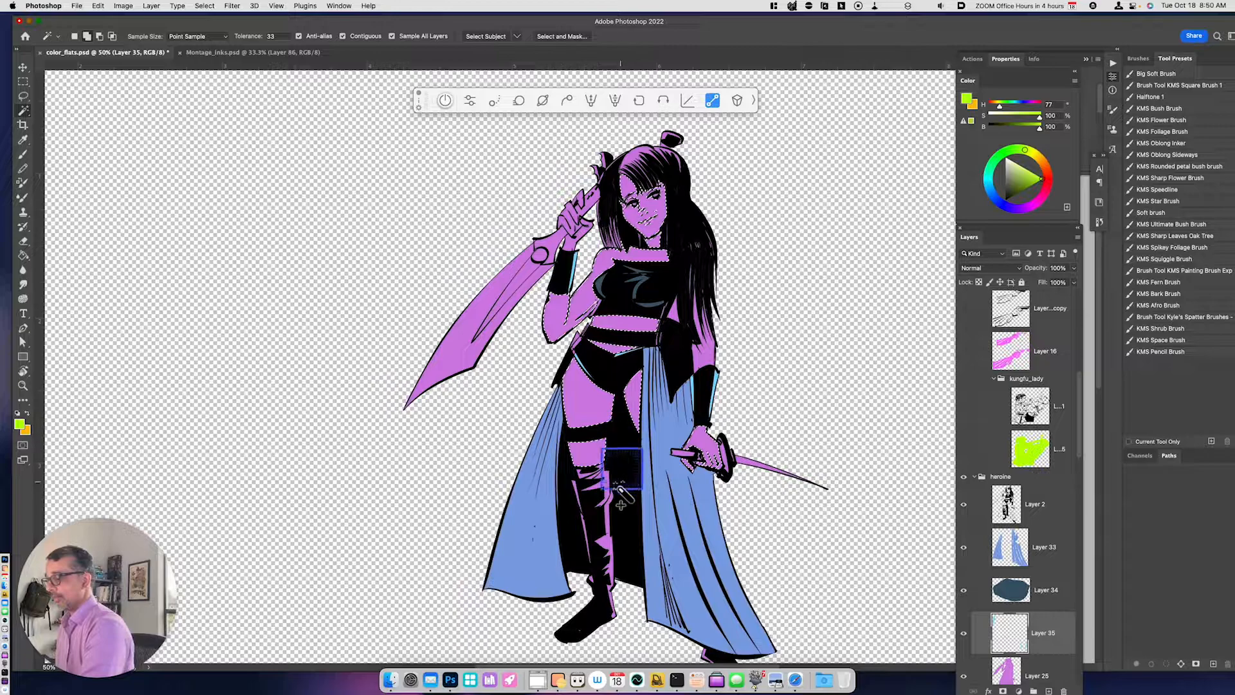
# - Copy the selected skin from Layer 25 to a new layer and recolor it with hue +60 and lightness +38
pyautogui.press('super+j')
pyautogui.press('super+u')
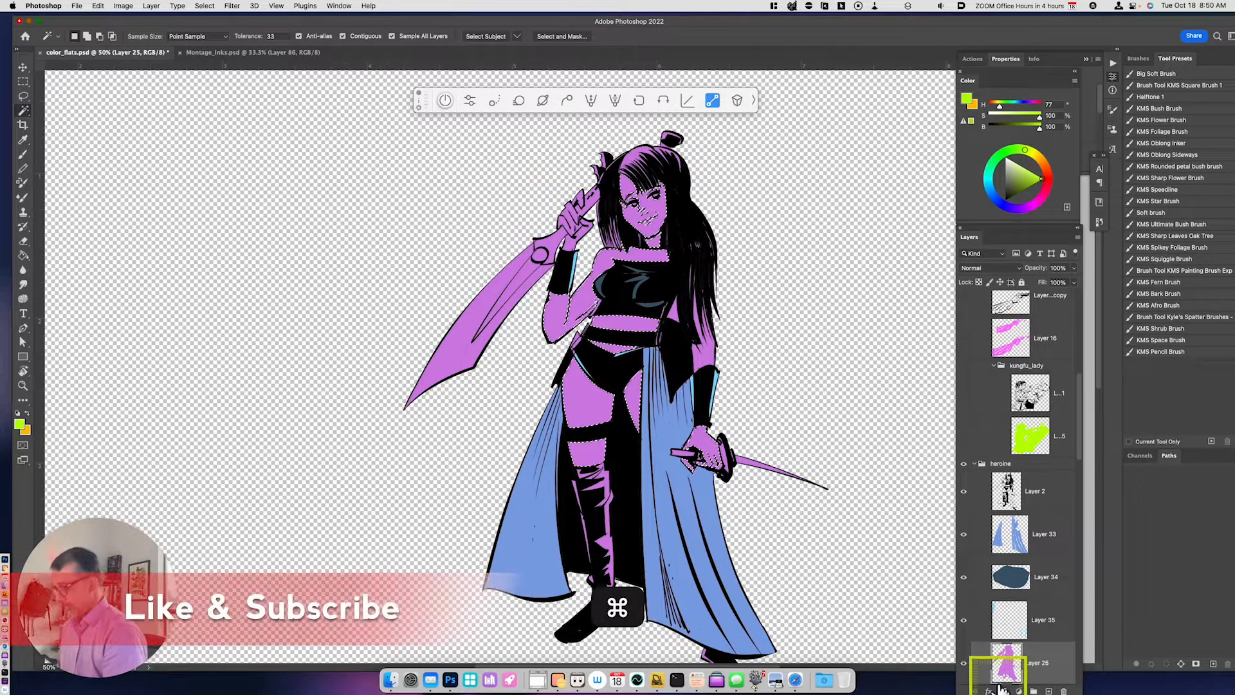
pyautogui.moveTo(879, 519); pyautogui.dragTo(903, 524)
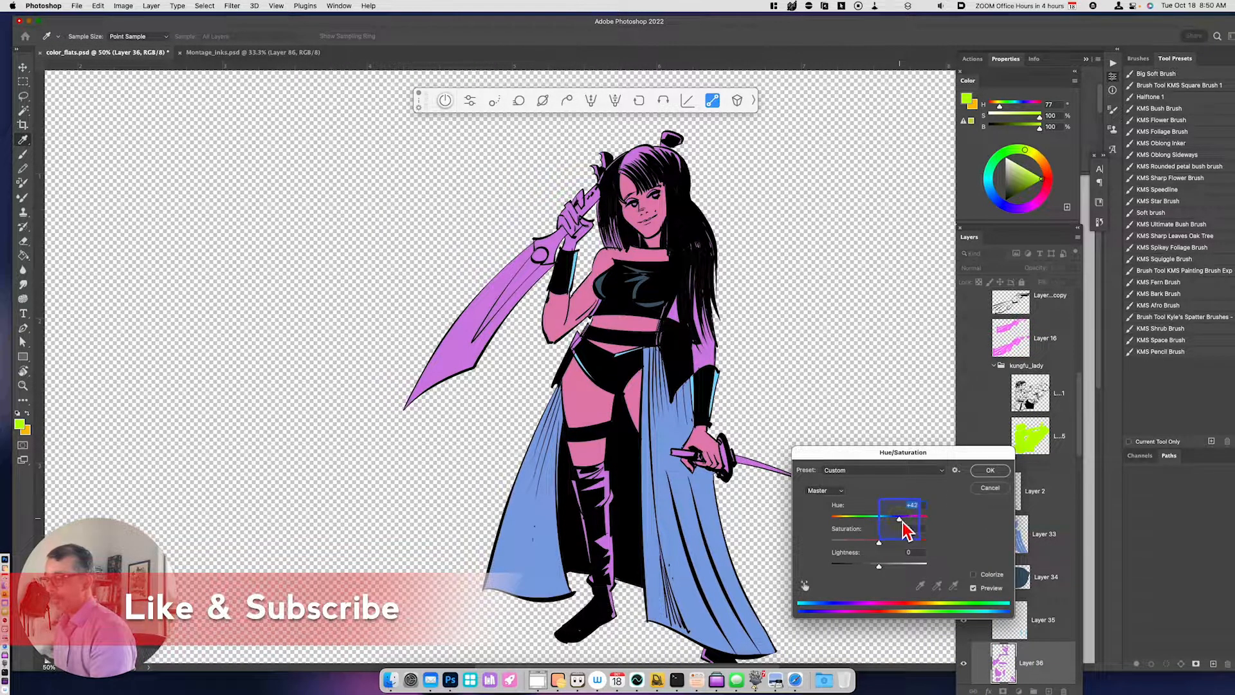
pyautogui.moveTo(878, 566); pyautogui.dragTo(901, 566)
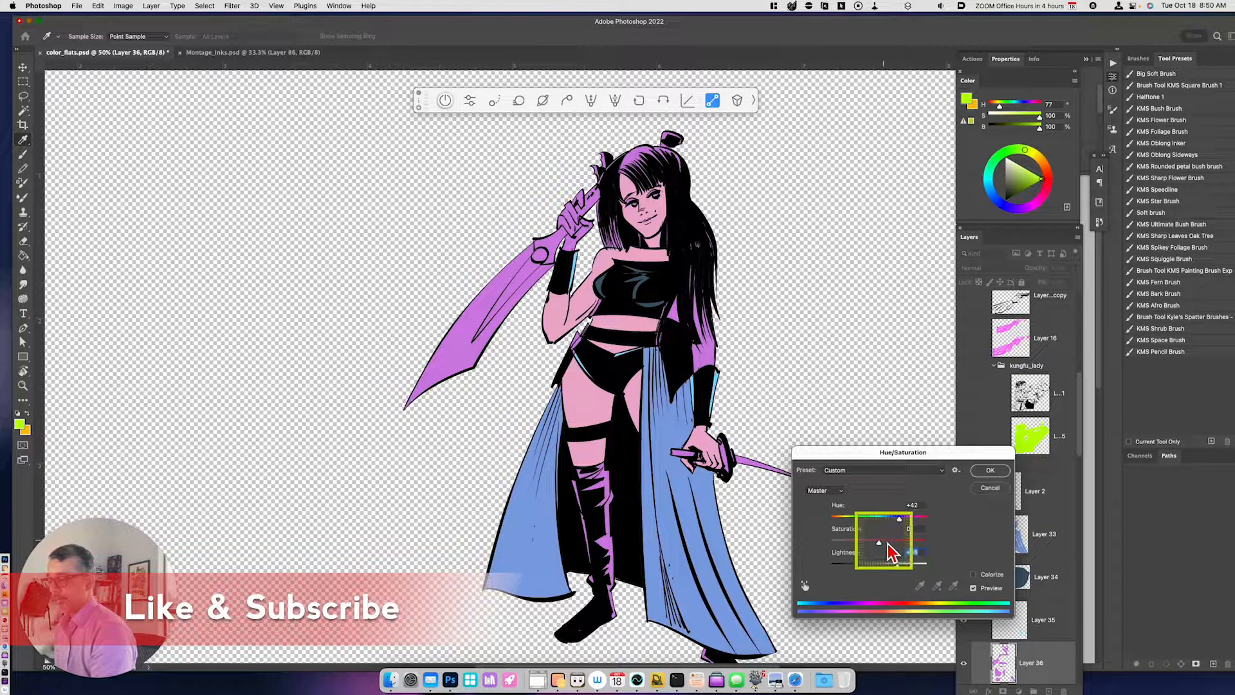
pyautogui.moveTo(899, 517); pyautogui.dragTo(906, 523)
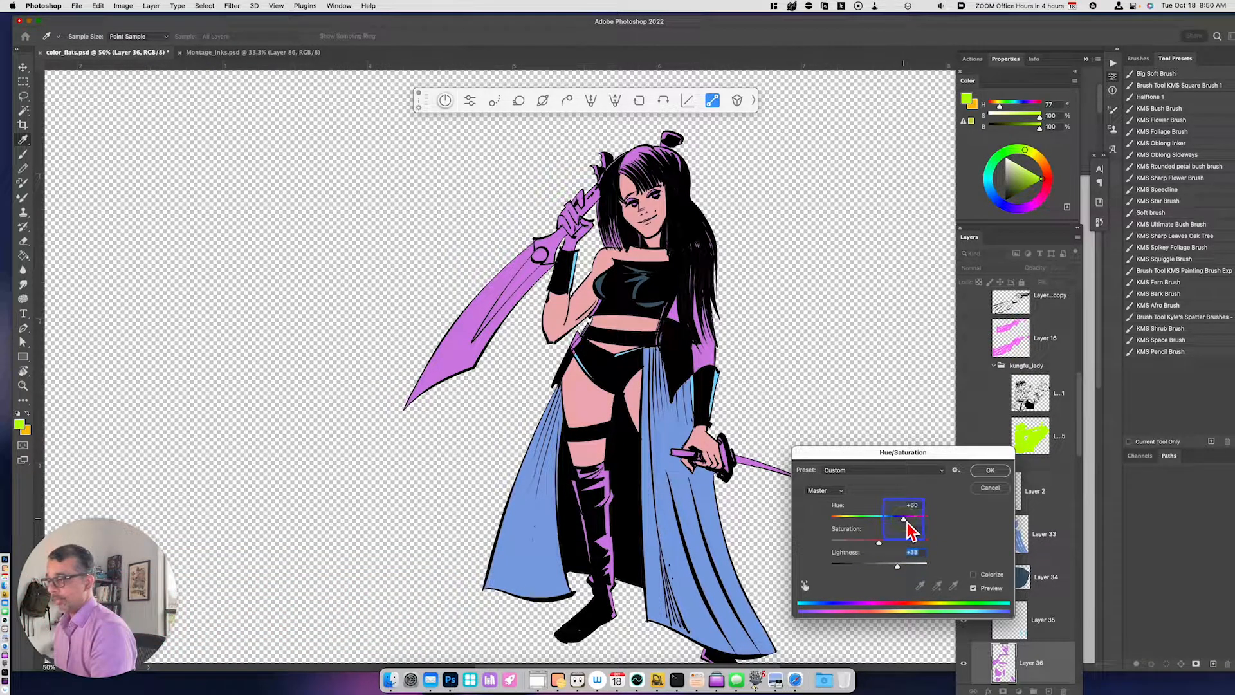
pyautogui.click(989, 470)
# - Select the purple boot on Layer 25 by outlining it from below the knee to the foot with the Lasso
pyautogui.press('w')
pyautogui.press('super+equal')
pyautogui.press('space')
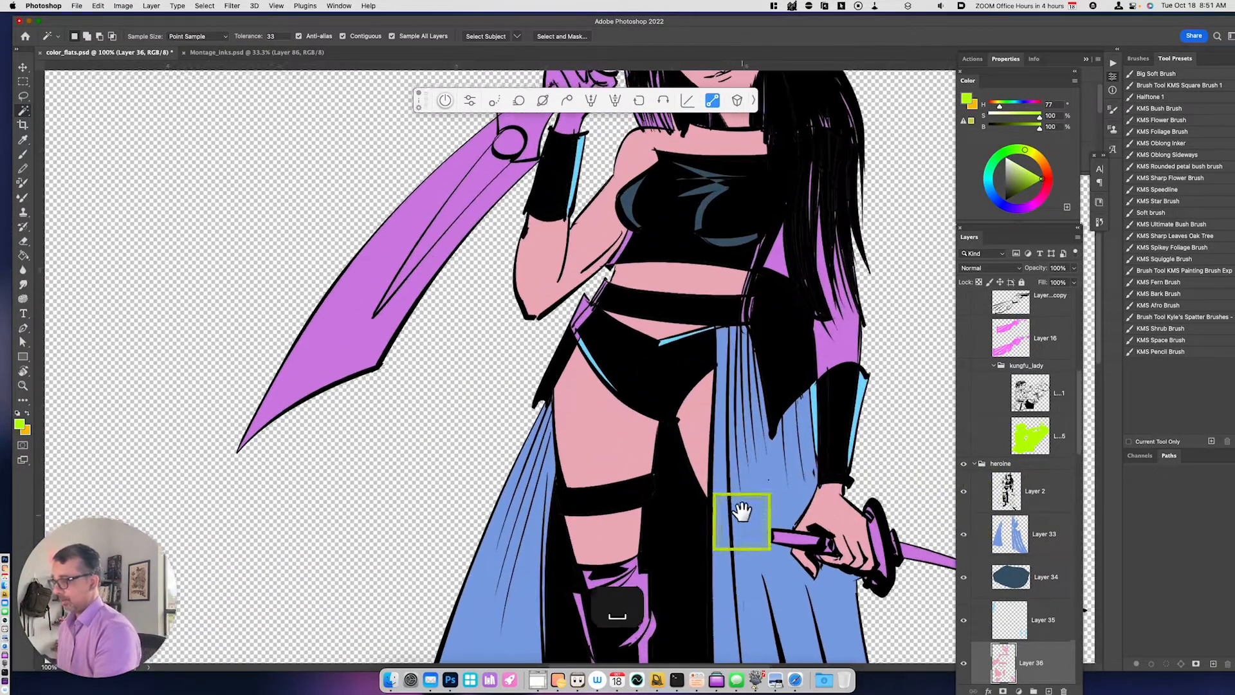
pyautogui.moveTo(742, 515); pyautogui.dragTo(754, 303)
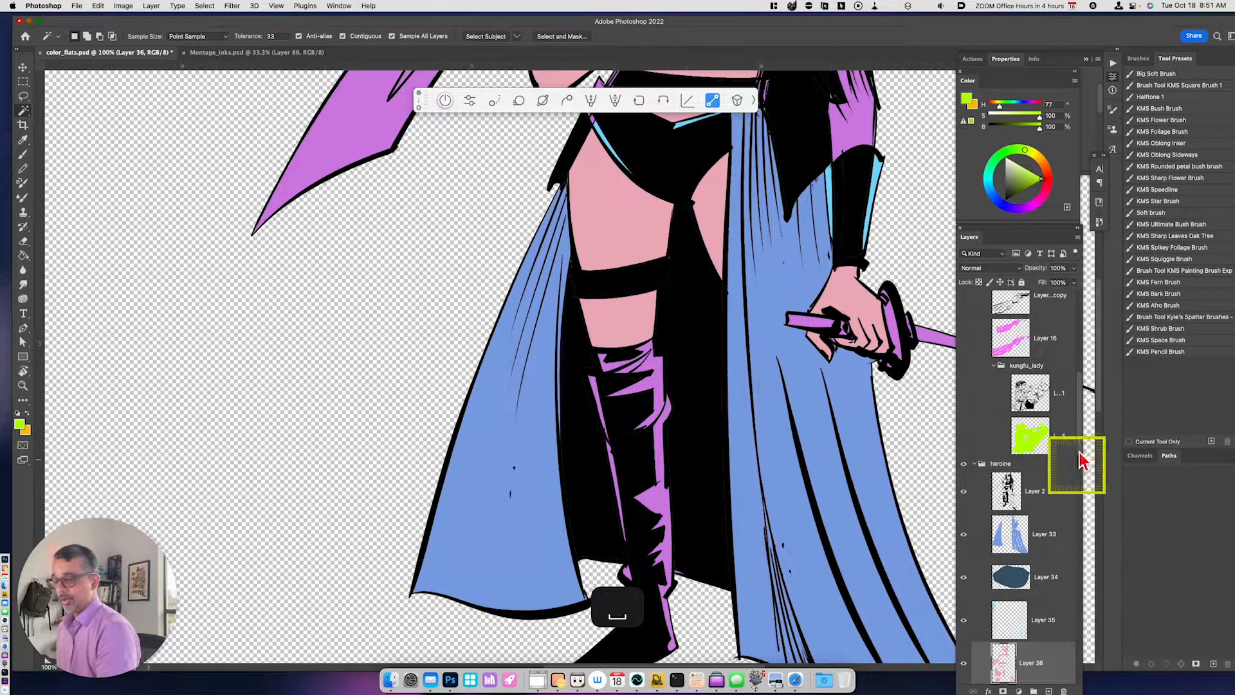
pyautogui.scroll(-5, 1084, 470)
pyautogui.click(1051, 494)
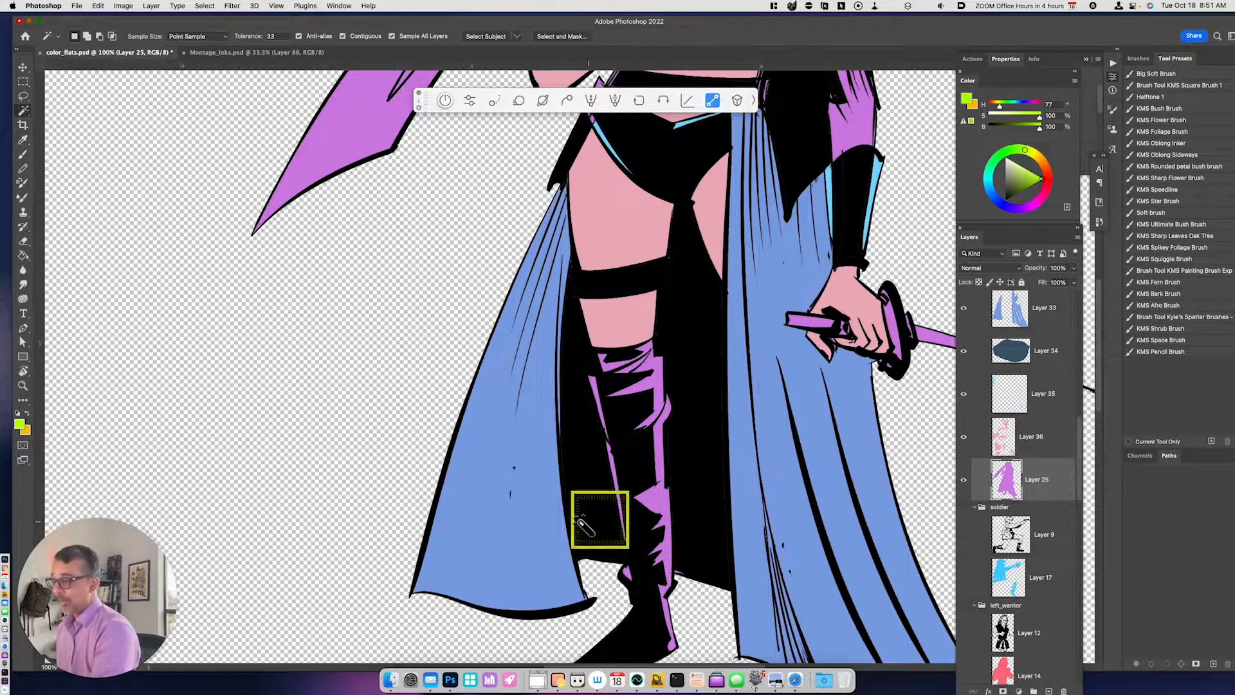
pyautogui.press('l')
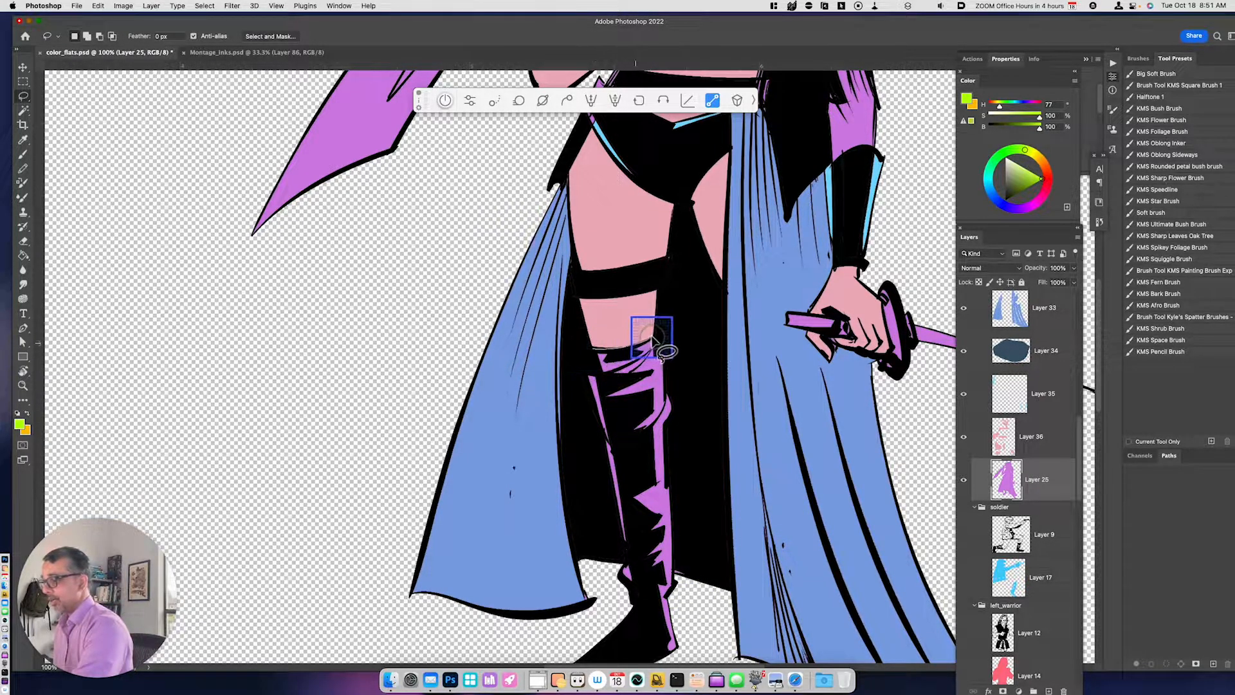
pyautogui.press('super+d')
pyautogui.moveTo(656, 335)
pyautogui.mouseDown()
pyautogui.moveTo(695, 496)
pyautogui.moveTo(680, 655)
pyautogui.moveTo(588, 579)
pyautogui.moveTo(573, 412)
pyautogui.moveTo(657, 338)
pyautogui.mouseUp()
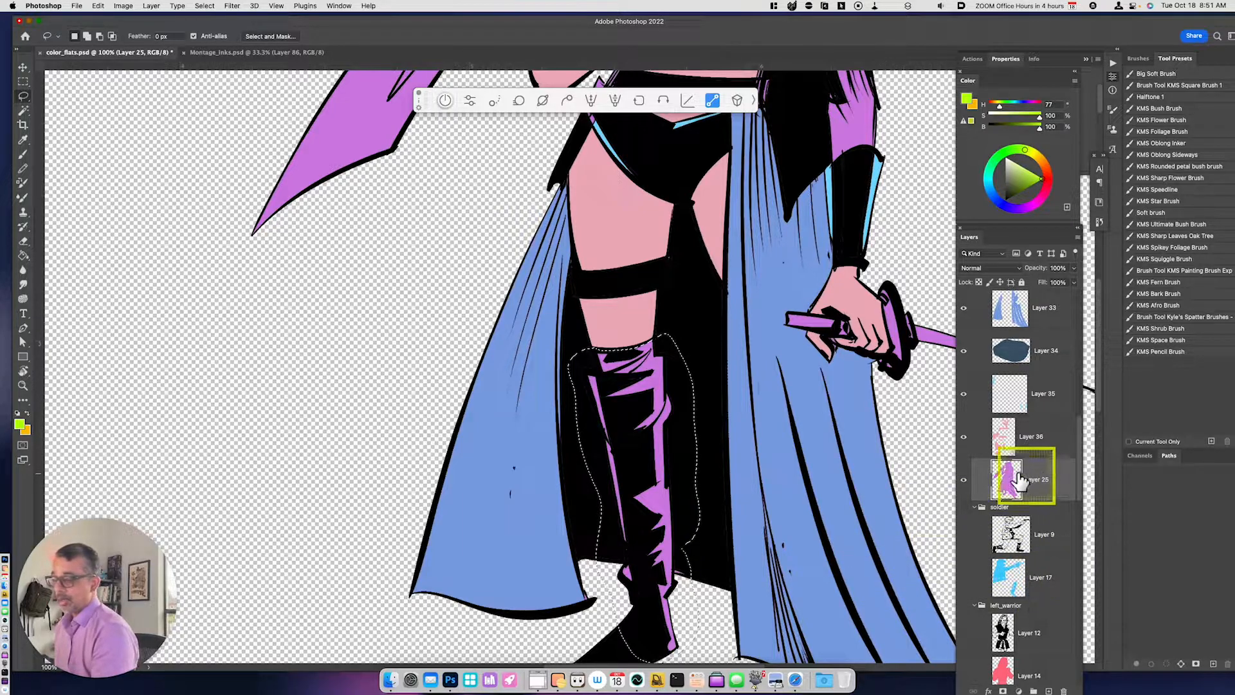
pyautogui.press('space')
pyautogui.moveTo(723, 522); pyautogui.dragTo(740, 434)
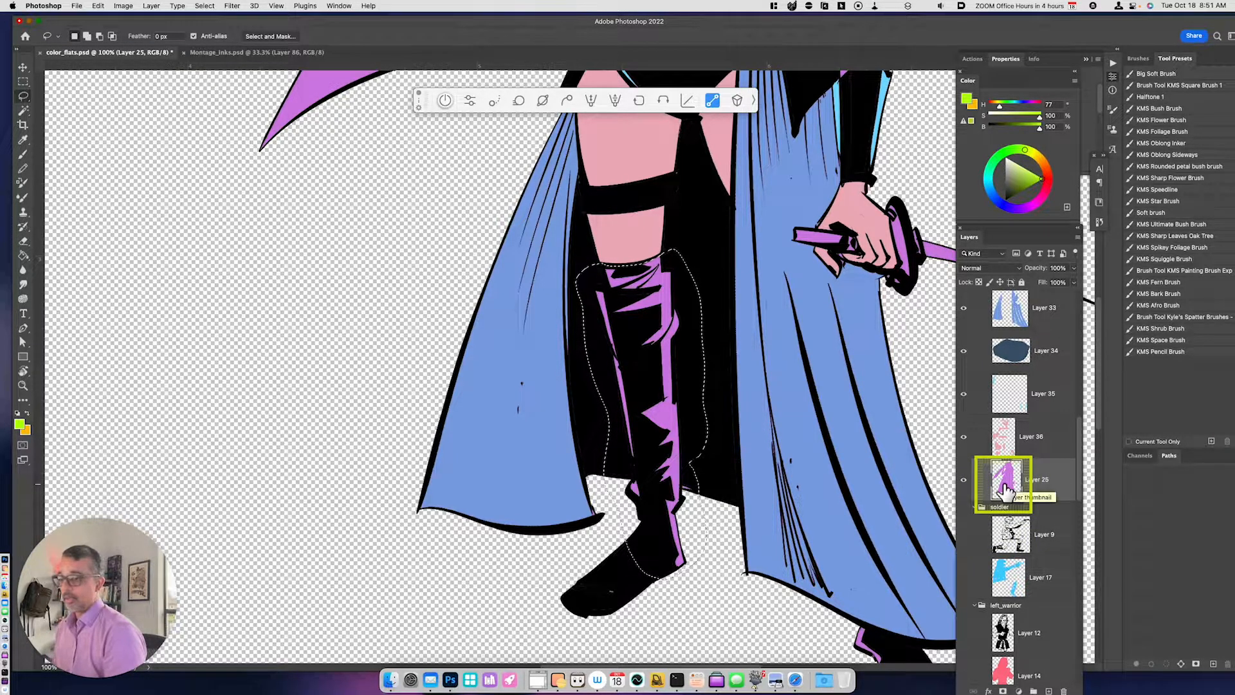
# - Copy the selected boot to a new layer and recolor it with hue -50 and lightness -30
pyautogui.press('super+j')
pyautogui.press('super+u')
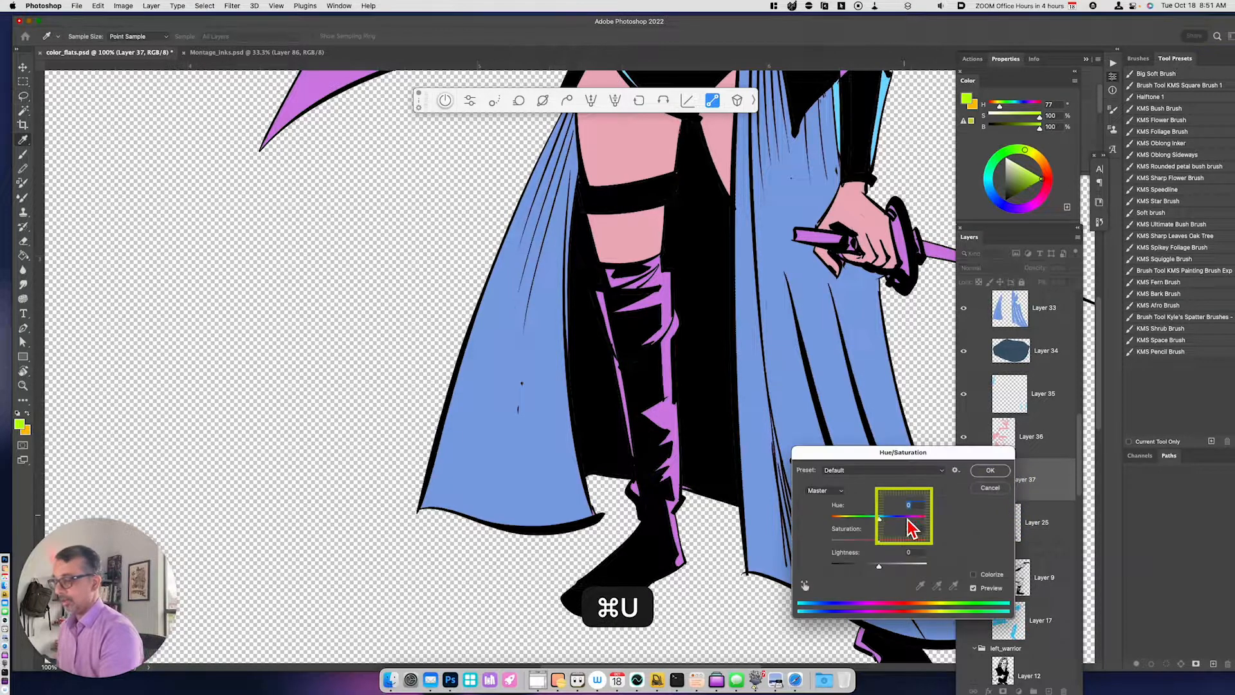
pyautogui.click(905, 518)
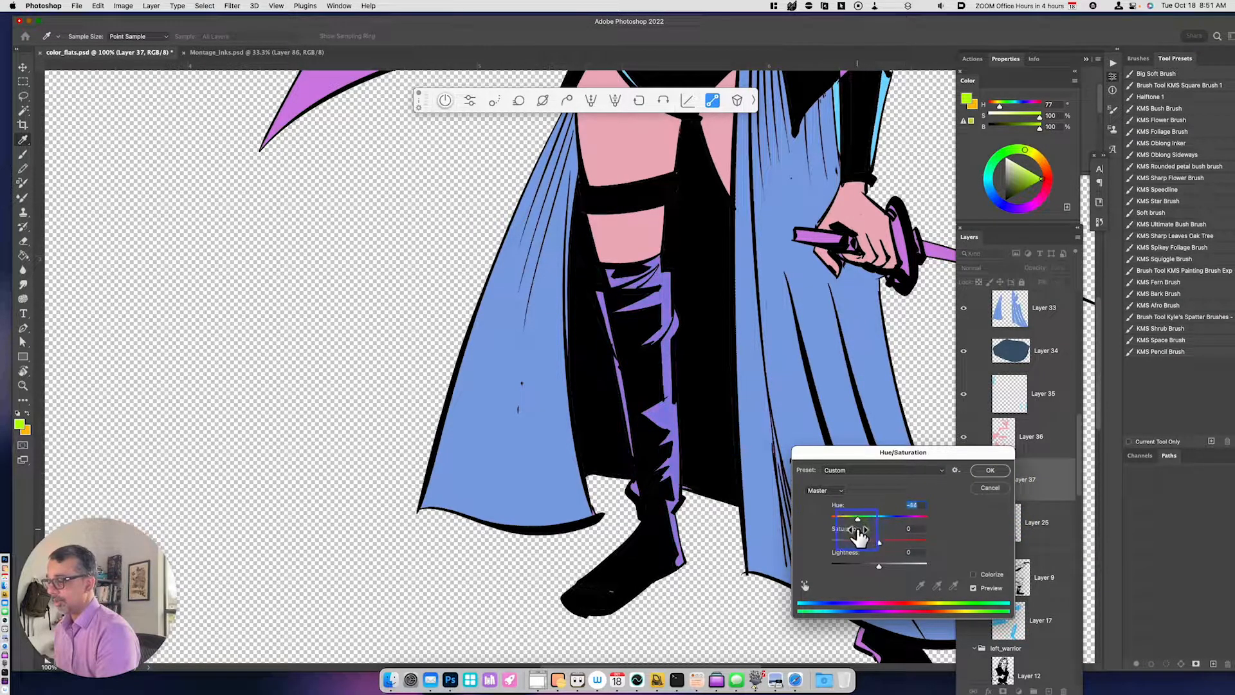
pyautogui.moveTo(877, 570); pyautogui.dragTo(866, 569)
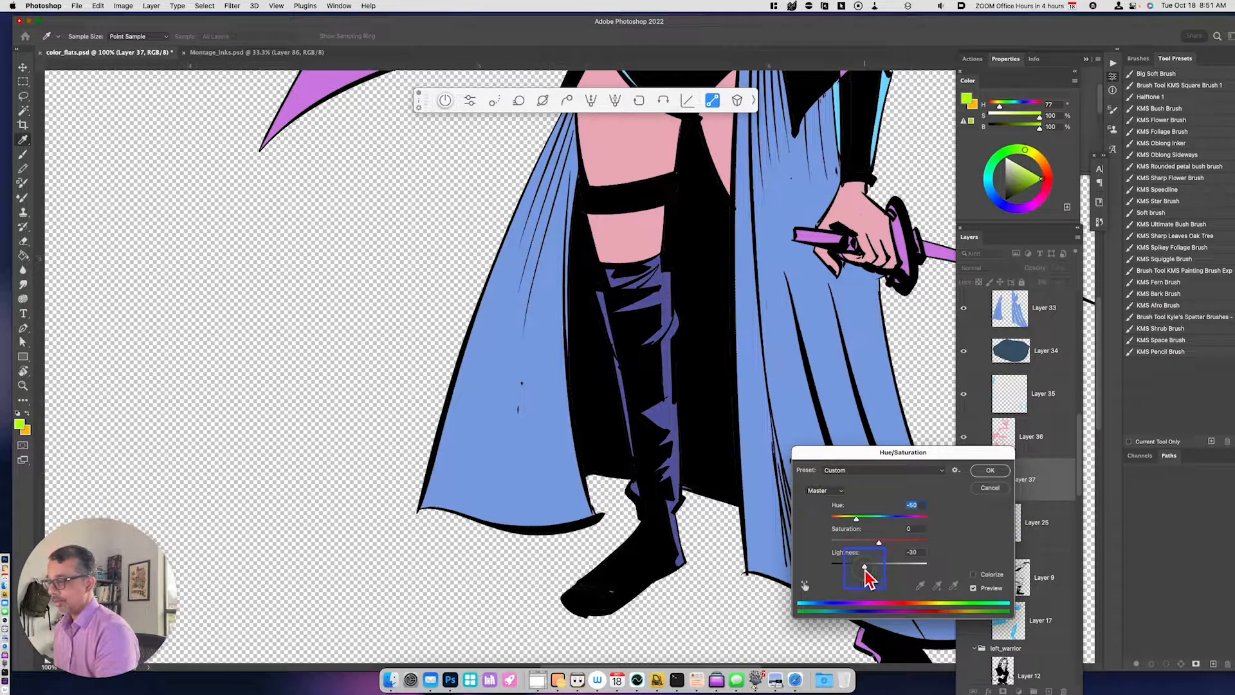
pyautogui.click(1001, 475)
pyautogui.press('super+minus')
pyautogui.press('super+minus')
pyautogui.press('l')
pyautogui.press('space')
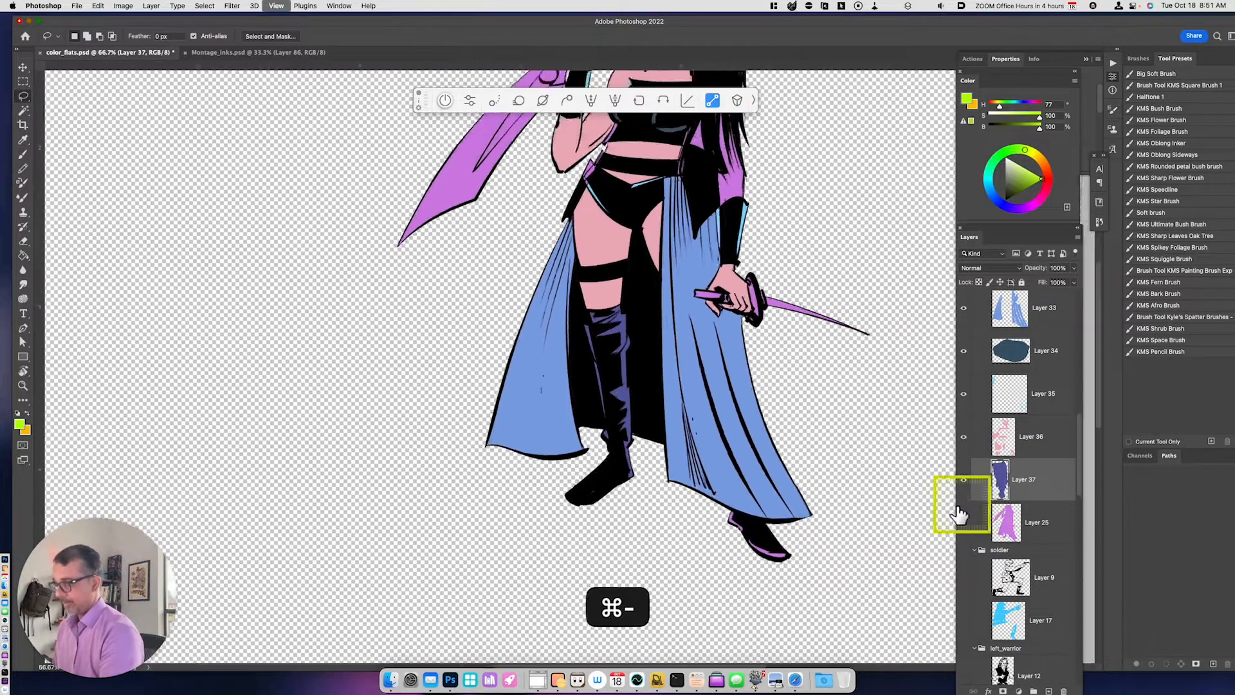
pyautogui.moveTo(778, 448); pyautogui.dragTo(755, 602)
# - Sample the boot's dark blue, then lasso the purple cloth at the heroine's hip and fill it on Layer 37
pyautogui.press('i')
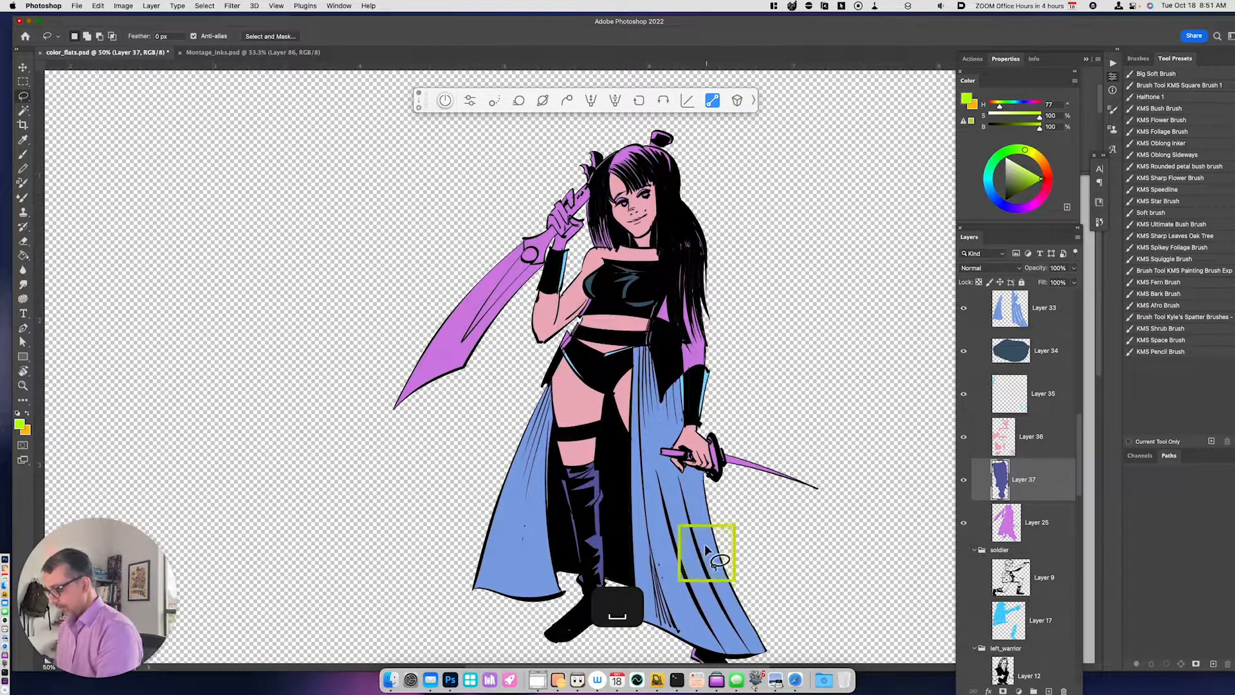
pyautogui.click(601, 489)
pyautogui.press('l')
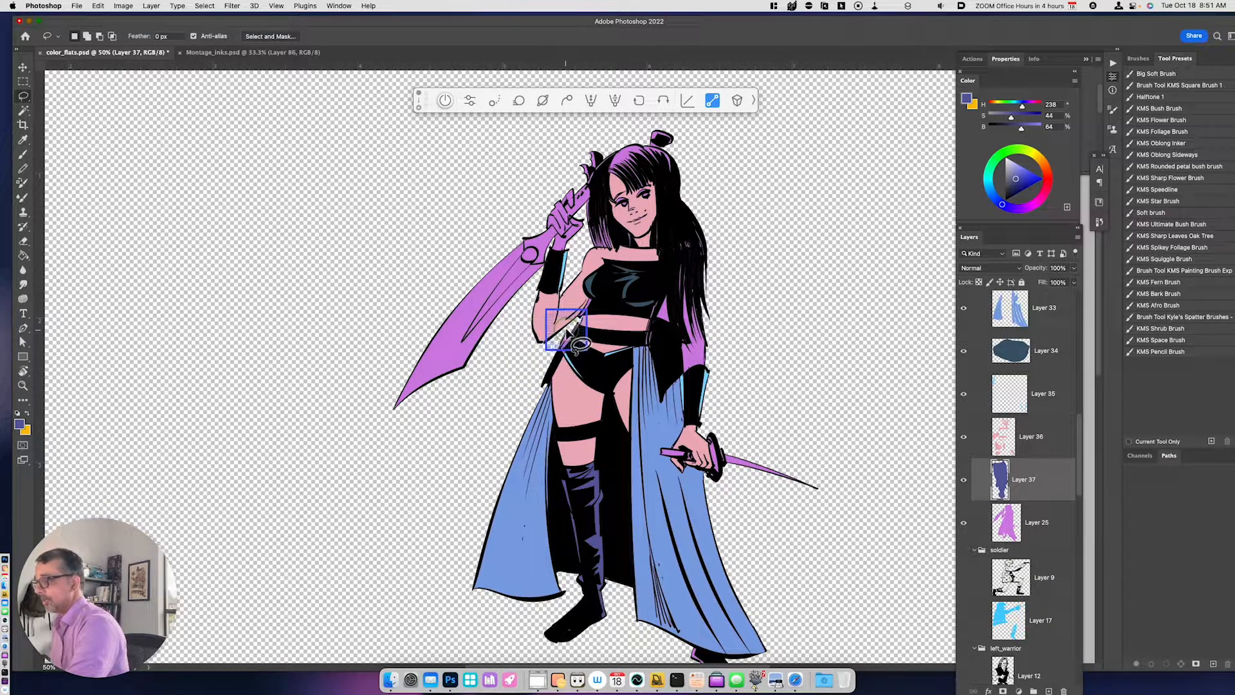
pyautogui.press('super+d')
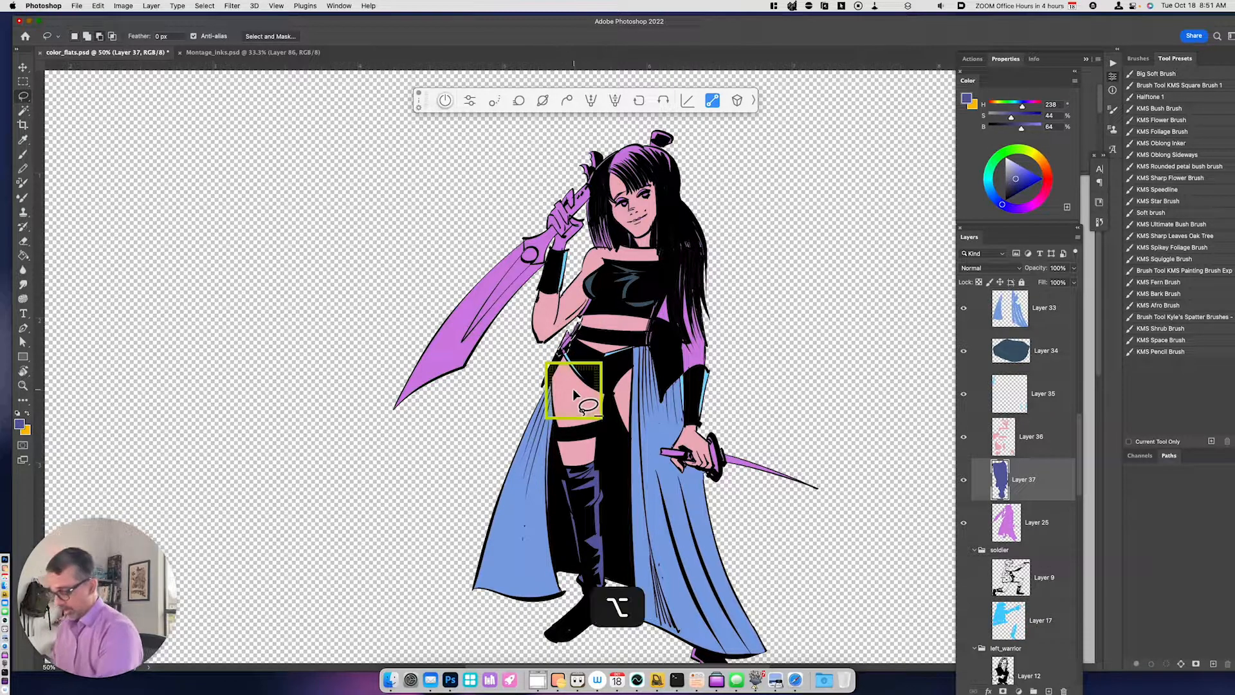
pyautogui.moveTo(730, 452); pyautogui.dragTo(719, 515)
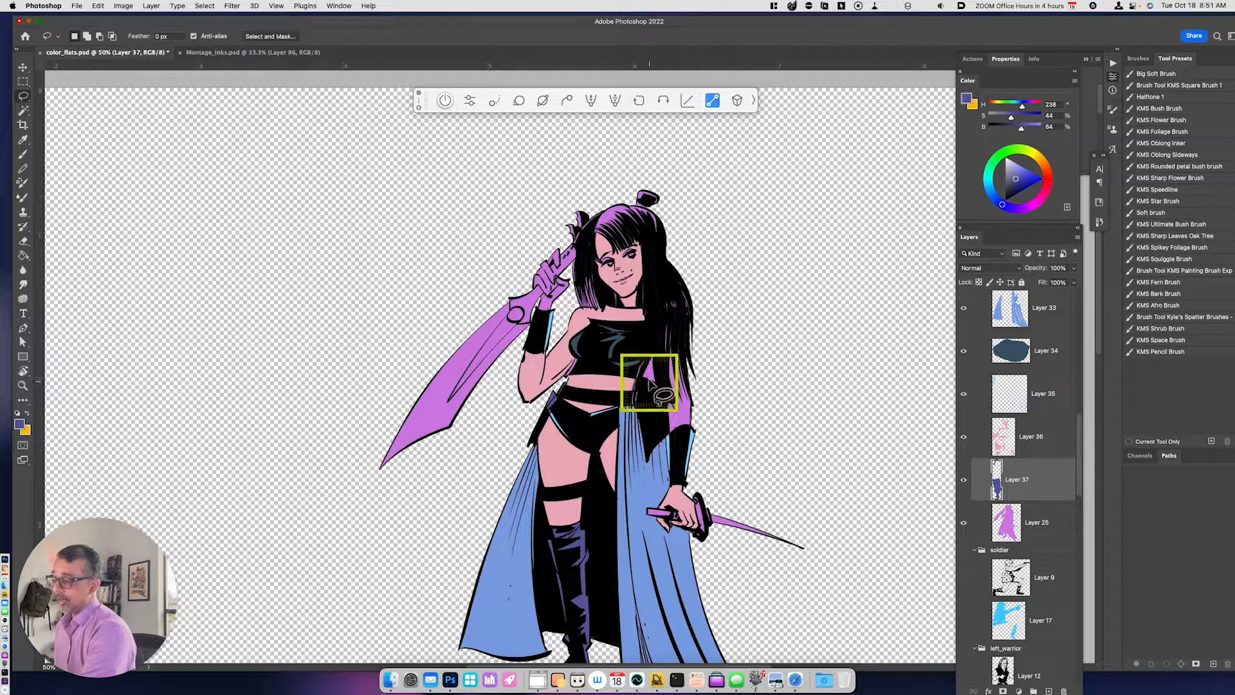
# - Move Layer 25 into the soldier group and hide it, and show the white Background layer
pyautogui.press('w')
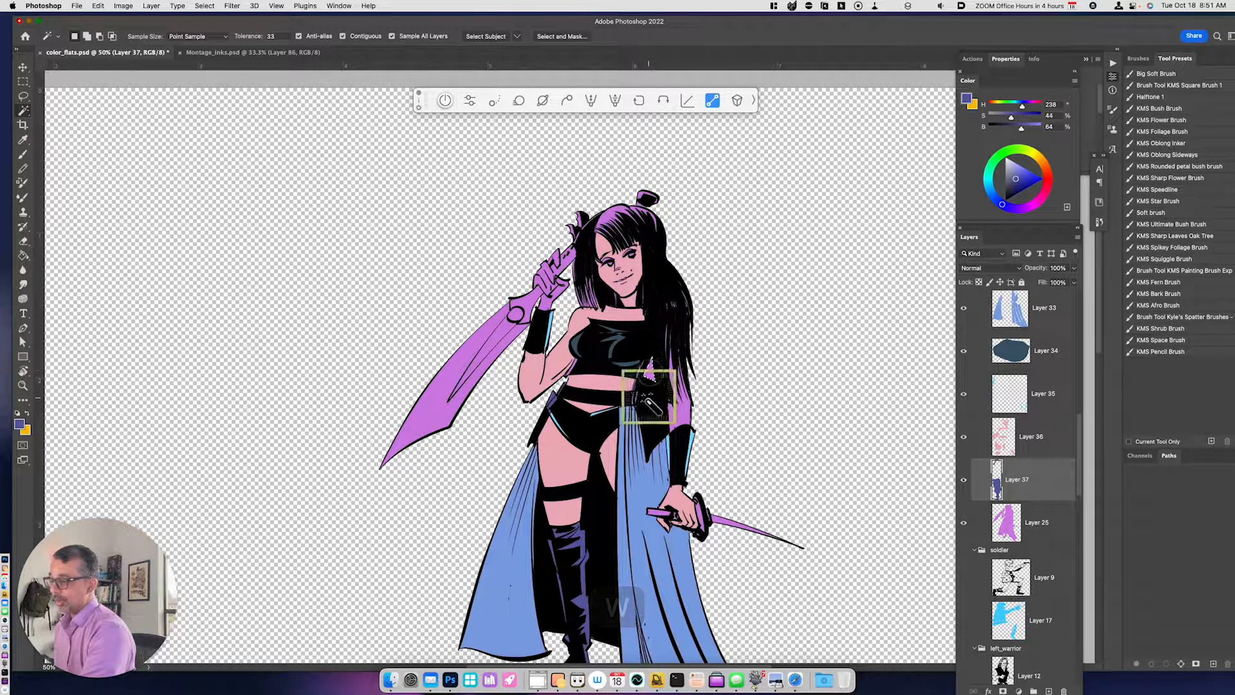
pyautogui.moveTo(1007, 524); pyautogui.dragTo(999, 605)
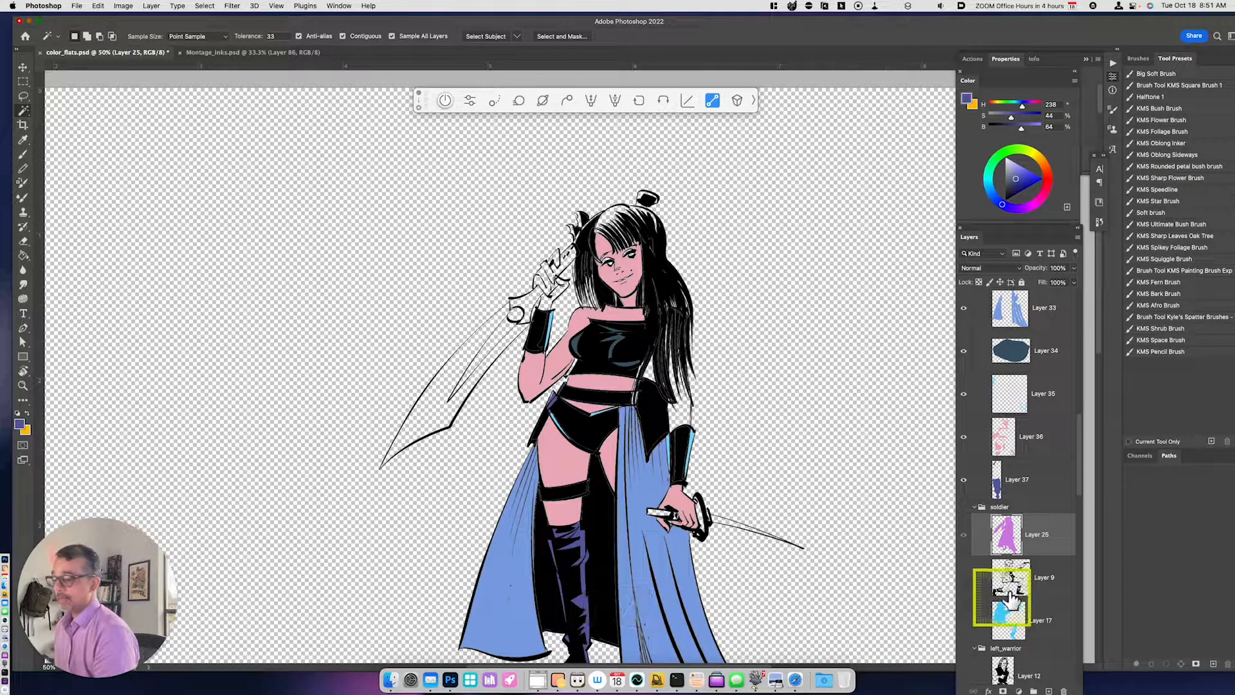
pyautogui.moveTo(1084, 497); pyautogui.dragTo(1089, 688)
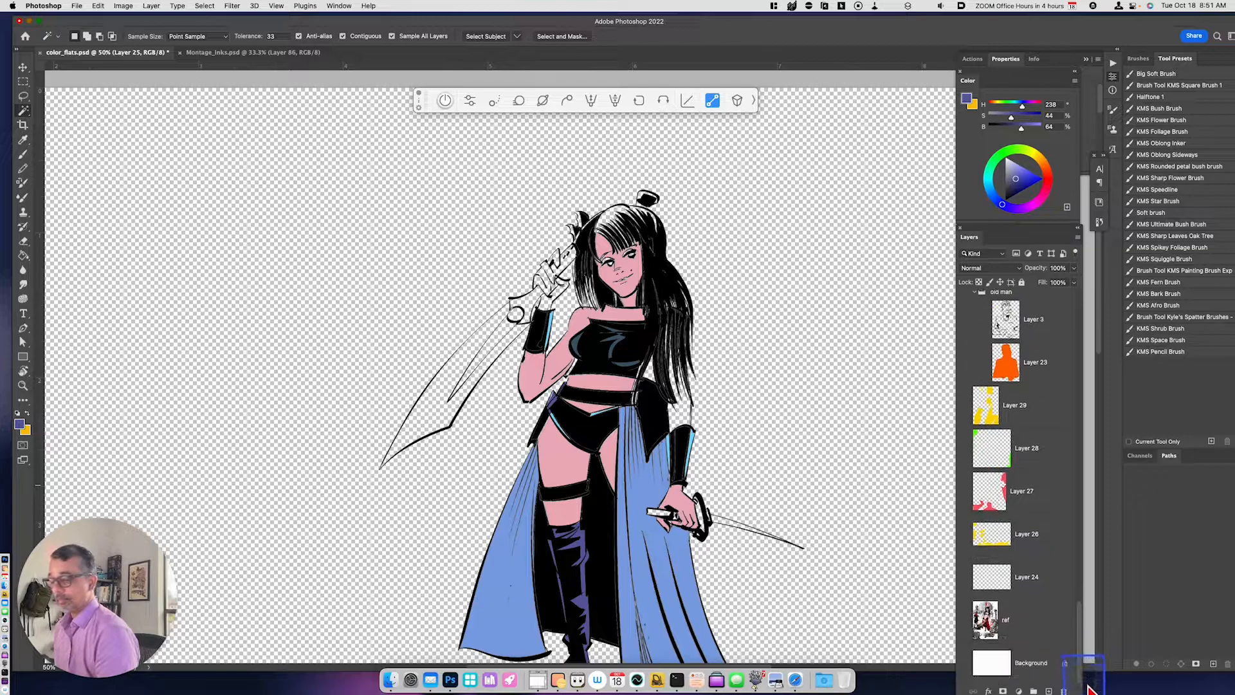
pyautogui.click(963, 663)
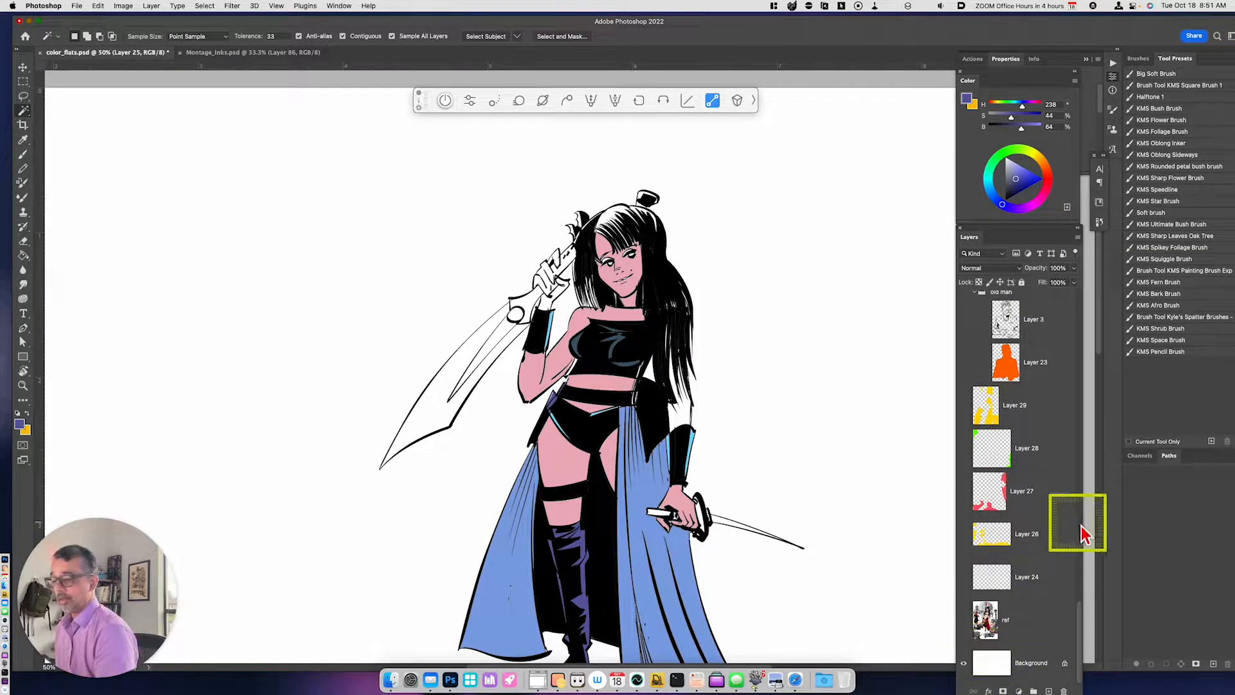
# - Select the uncolored part of the lowered arm with the Magic Wand and fill it on Layer 36 with the sampled skin color
pyautogui.moveTo(1080, 617); pyautogui.dragTo(1072, 438)
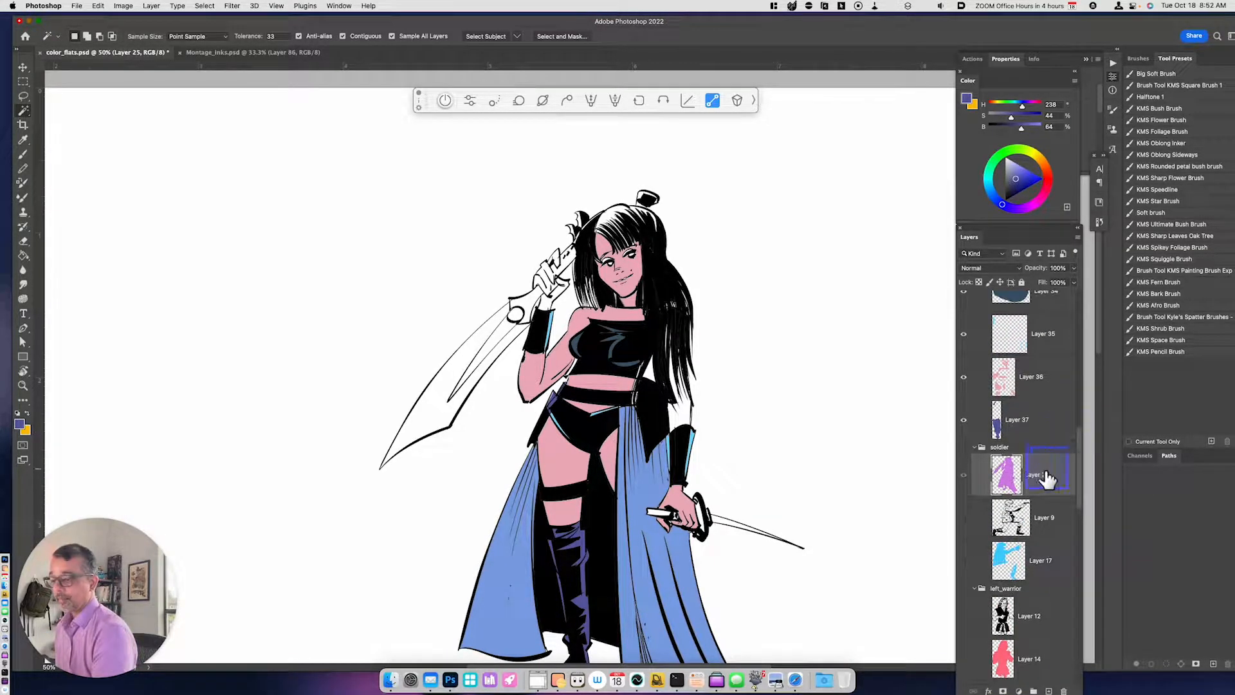
pyautogui.press('w')
pyautogui.click(682, 415)
pyautogui.keyDown('shift'); pyautogui.click(683, 481); pyautogui.keyUp('shift')
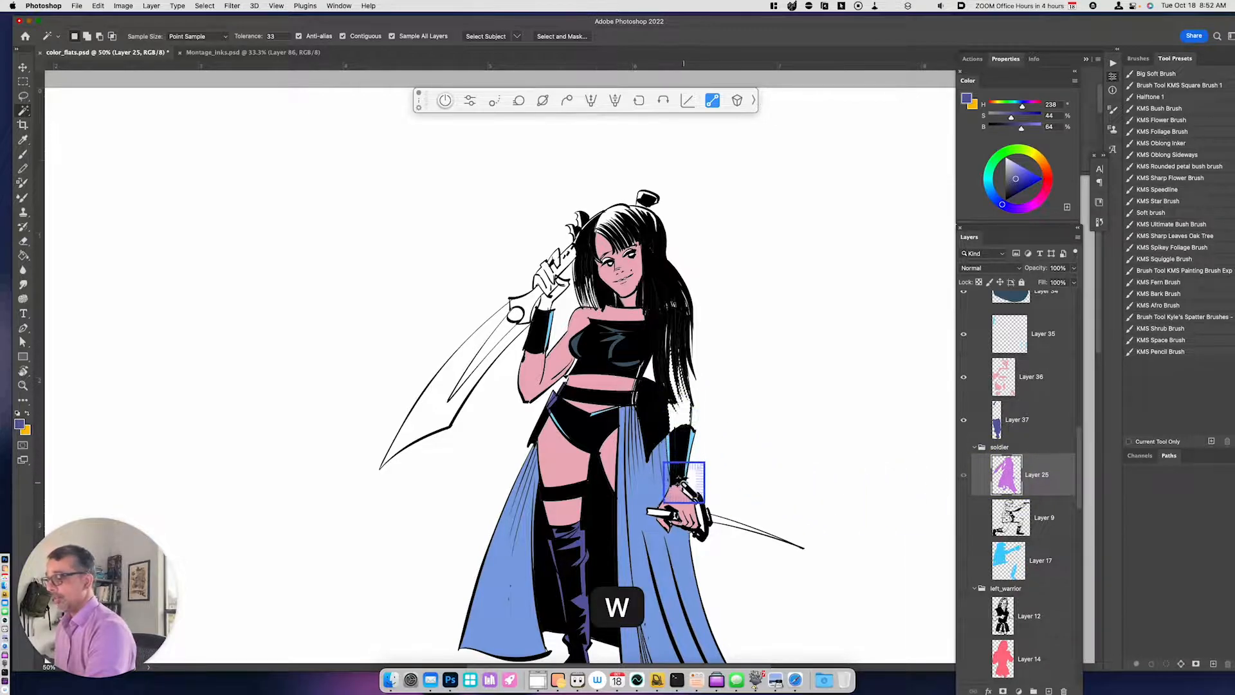
pyautogui.click(1037, 377)
pyautogui.press('i')
pyautogui.click(565, 474)
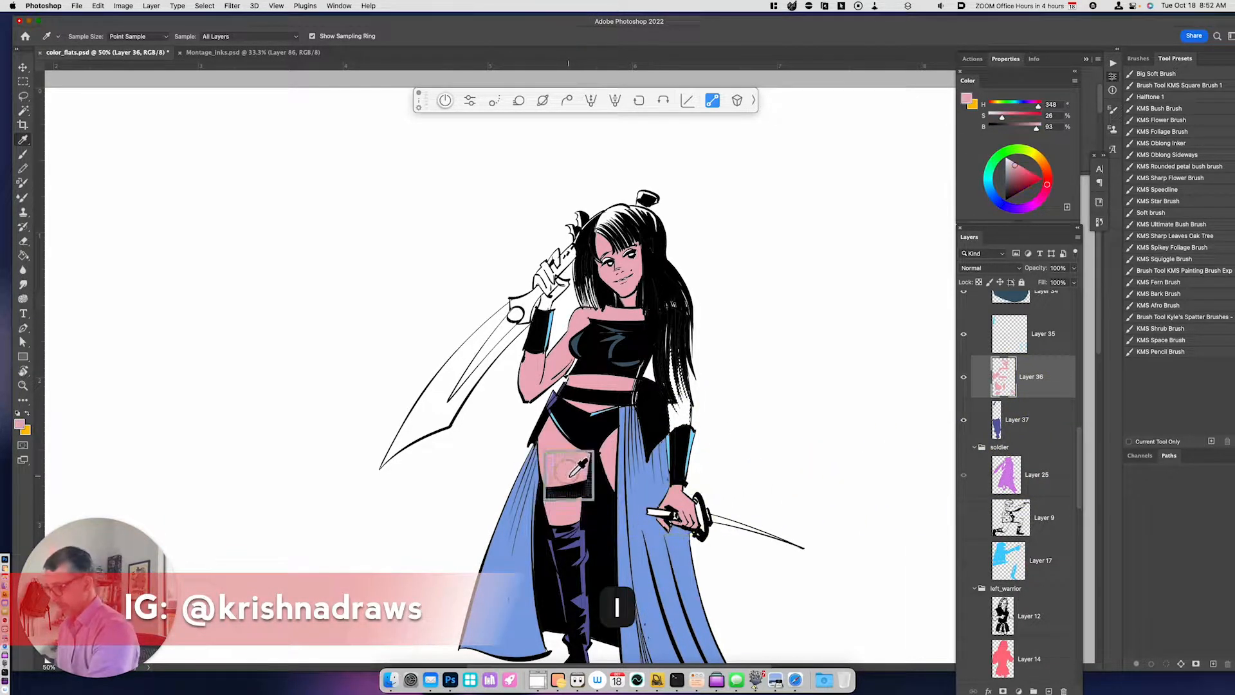
pyautogui.hotkey('alt', 'BackSpace')
pyautogui.press('super+d')
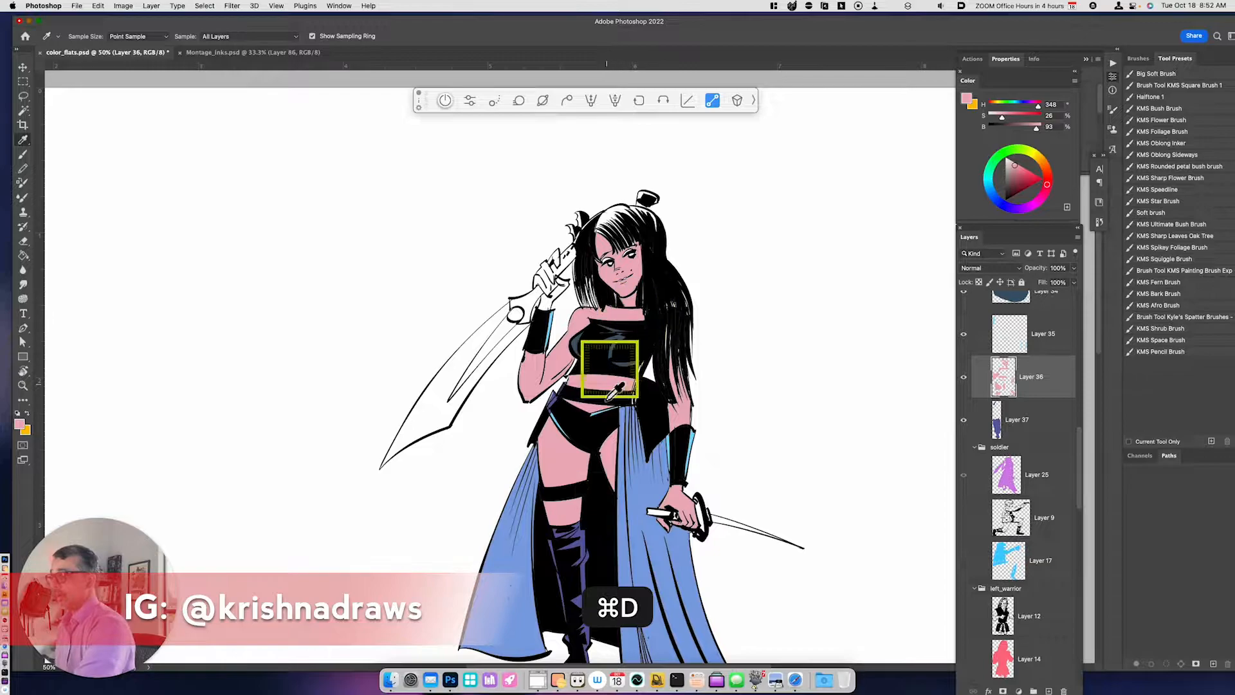
# - Select the raised arm's wrist and thumb with the Magic Wand and fill them with the skin color on Layer 36
pyautogui.press('space')
pyautogui.moveTo(753, 504)
pyautogui.mouseDown()
pyautogui.moveTo(750, 487)
pyautogui.moveTo(753, 499)
pyautogui.mouseUp()
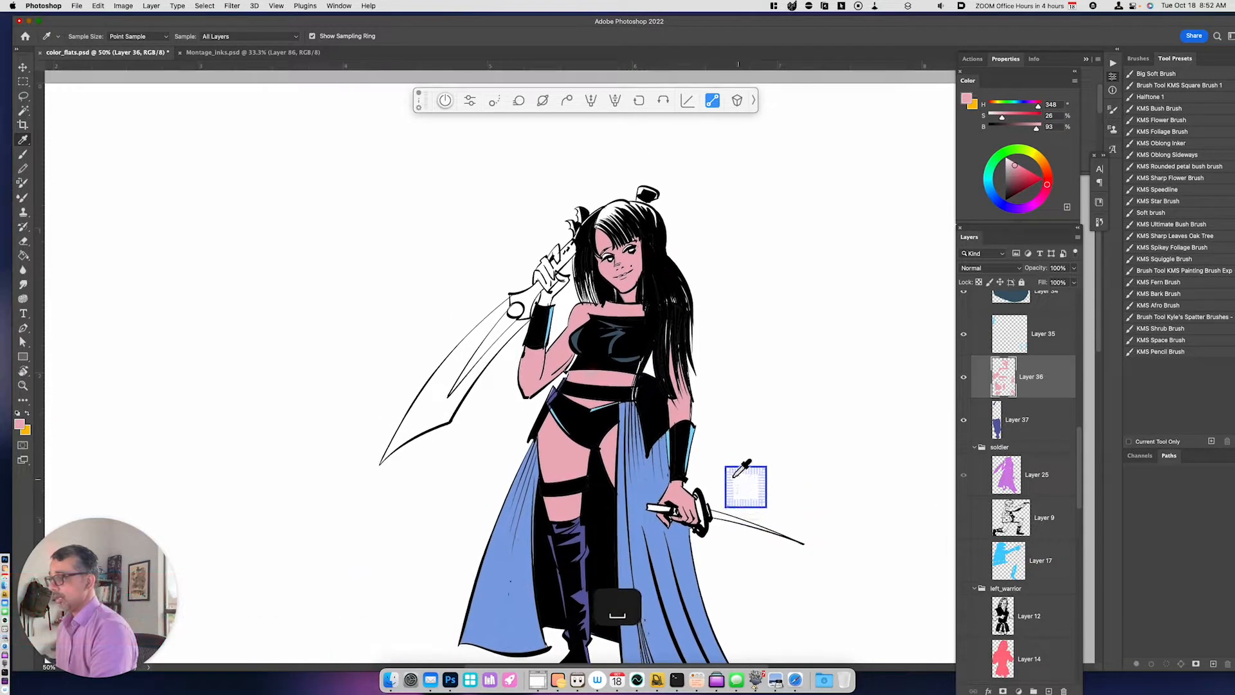
pyautogui.press('w')
pyautogui.press('i')
pyautogui.hotkey('alt', 'BackSpace')
pyautogui.press('super+d')
# - Lasso the fingers of the raised hand and fill them with the skin color on Layer 36
pyautogui.press('super+equal')
pyautogui.press('super+equal')
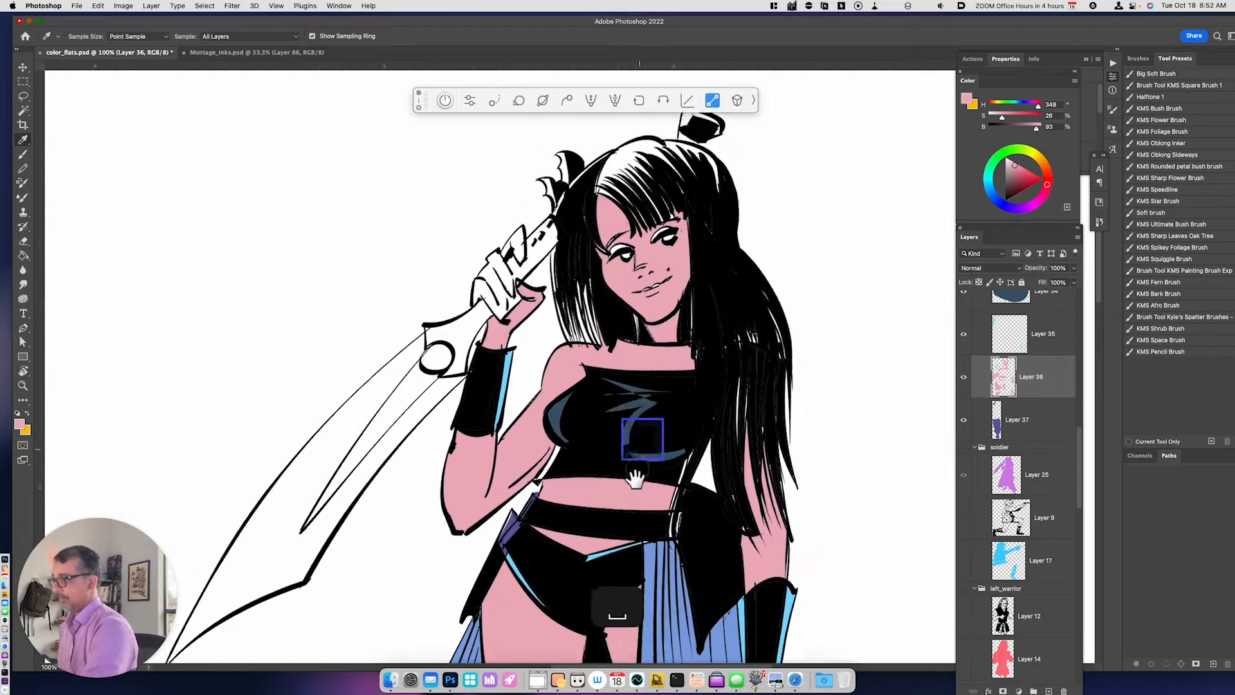
pyautogui.press('l')
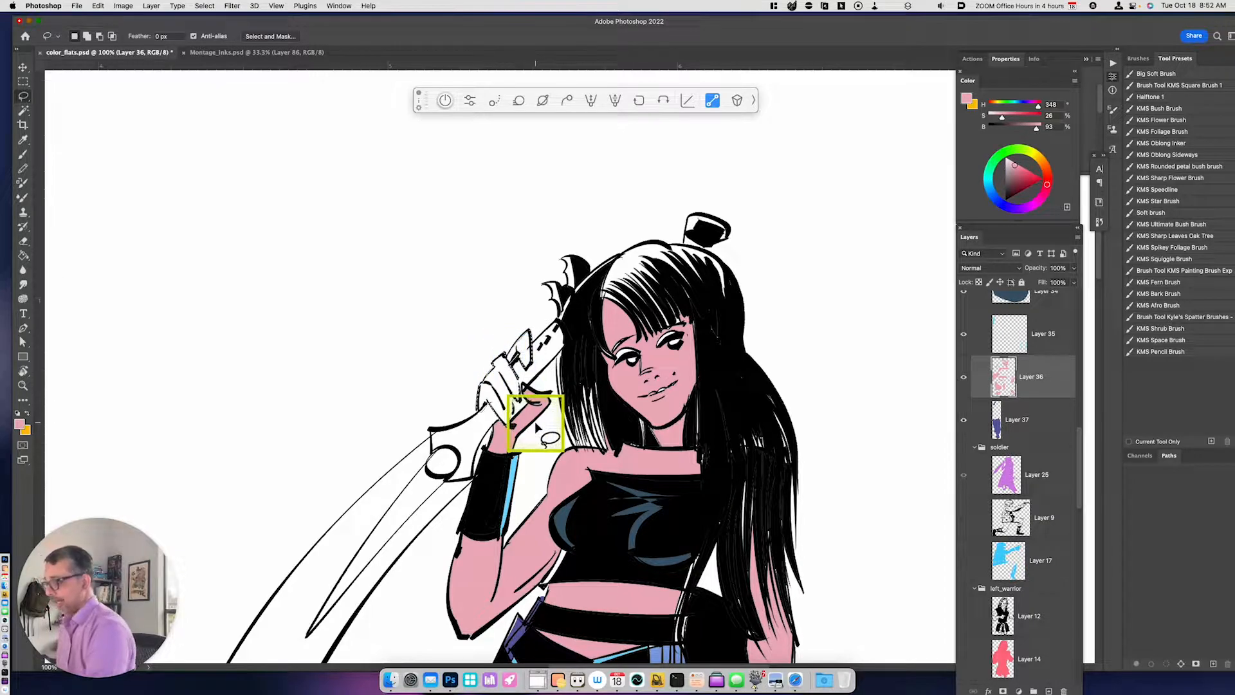
pyautogui.hotkey('alt', 'BackSpace')
pyautogui.press('space')
pyautogui.moveTo(634, 538); pyautogui.dragTo(642, 441)
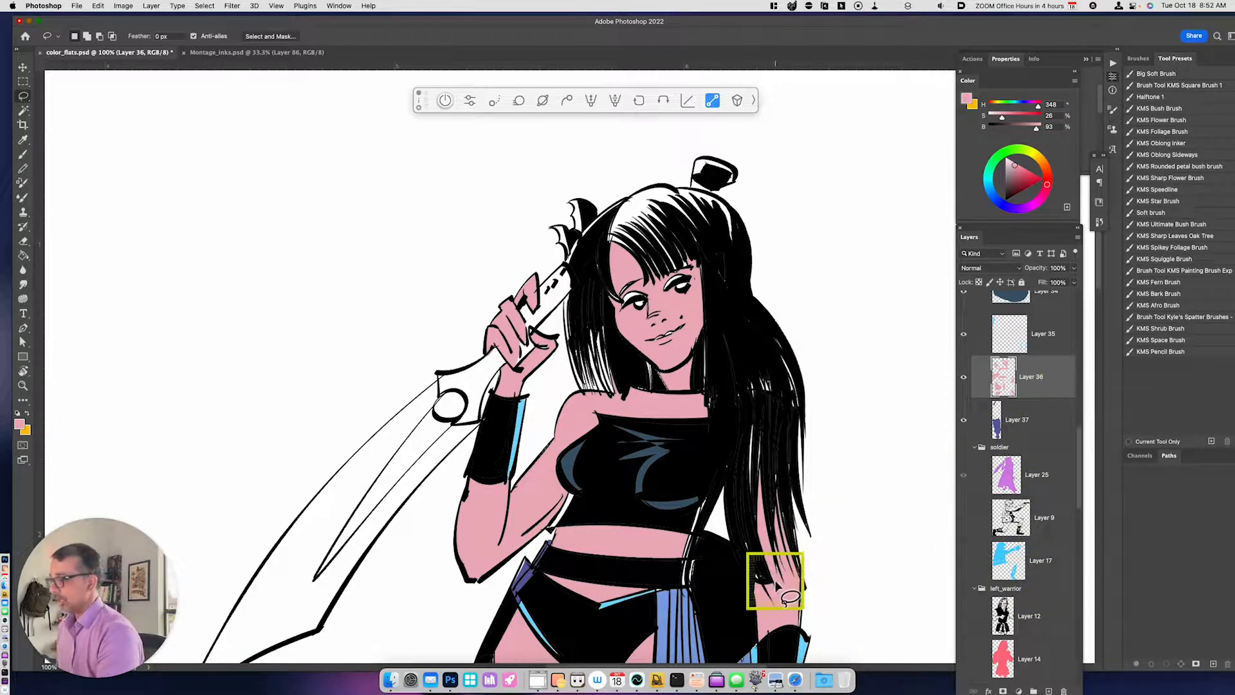
# - Select the large sword's handle and guard with the Magic Wand and fill them with golden yellow (H 48, S 93, B 100)
pyautogui.press('super+minus')
pyautogui.press('super+minus')
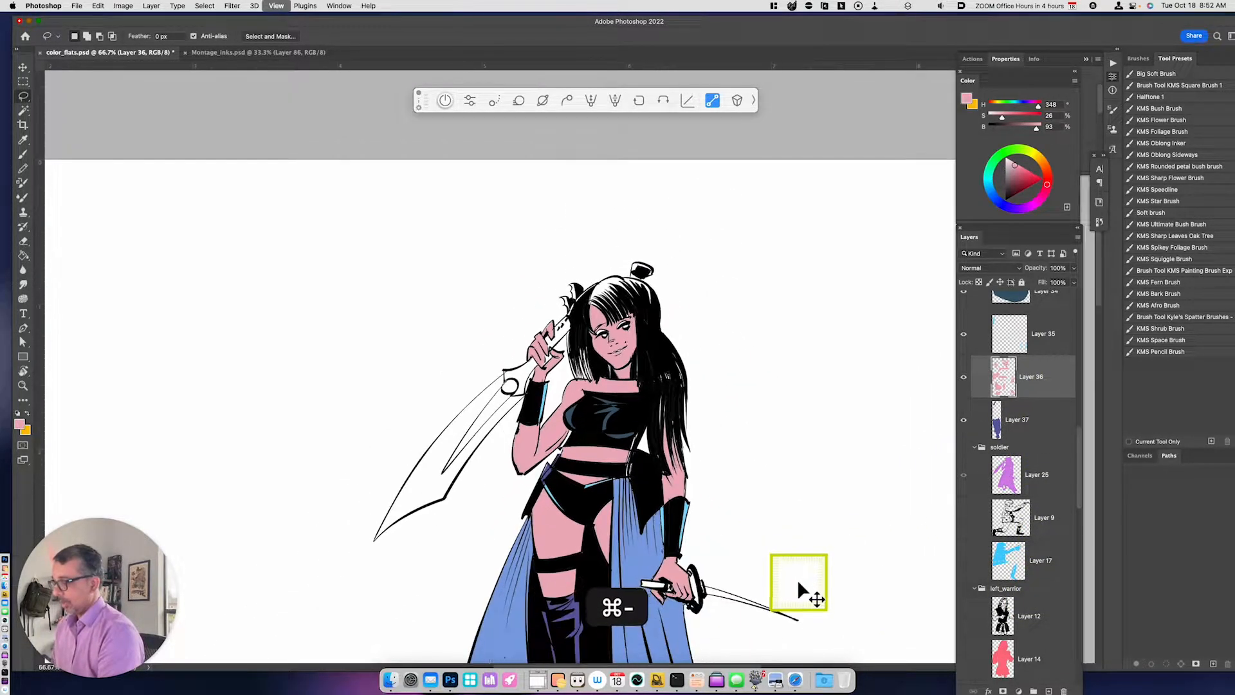
pyautogui.press('w')
pyautogui.click(551, 343)
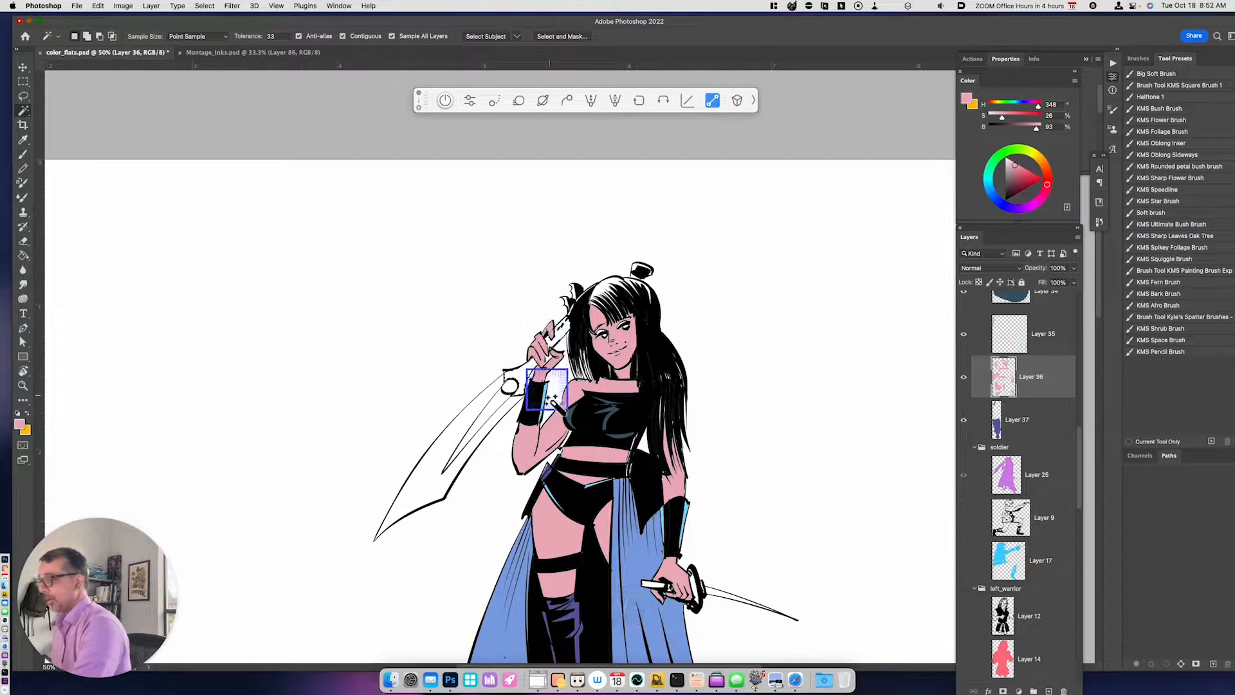
pyautogui.click(1037, 169)
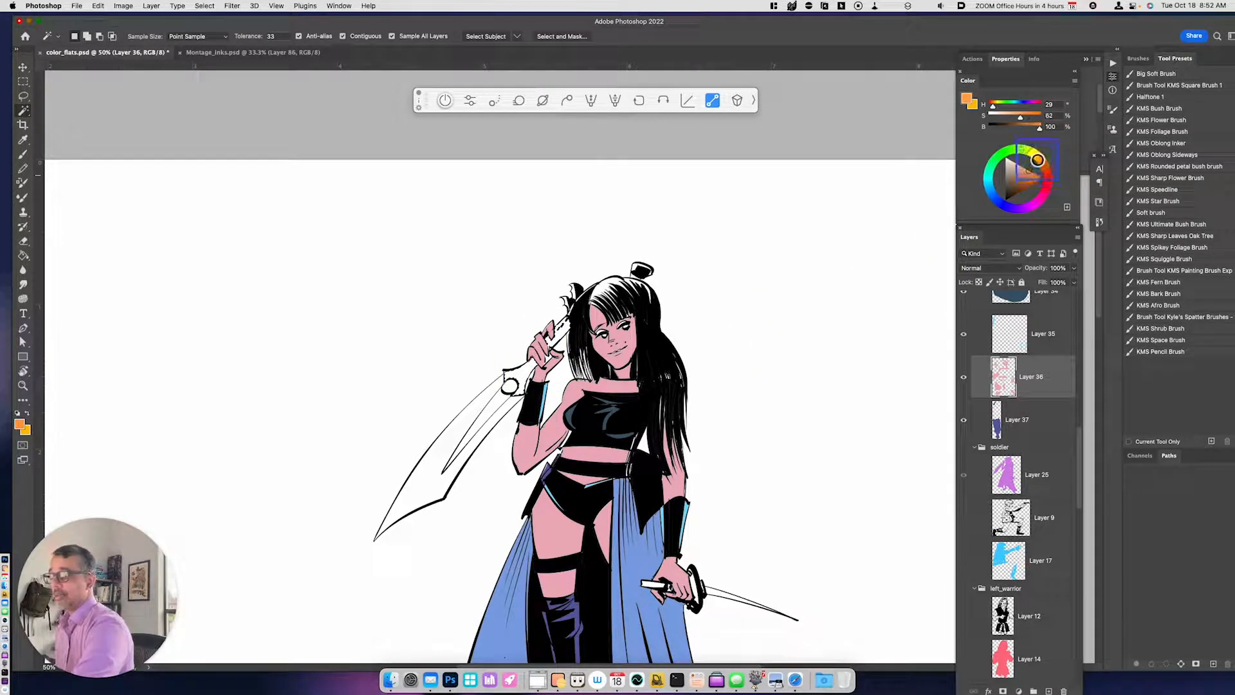
pyautogui.hotkey('alt', 'BackSpace')
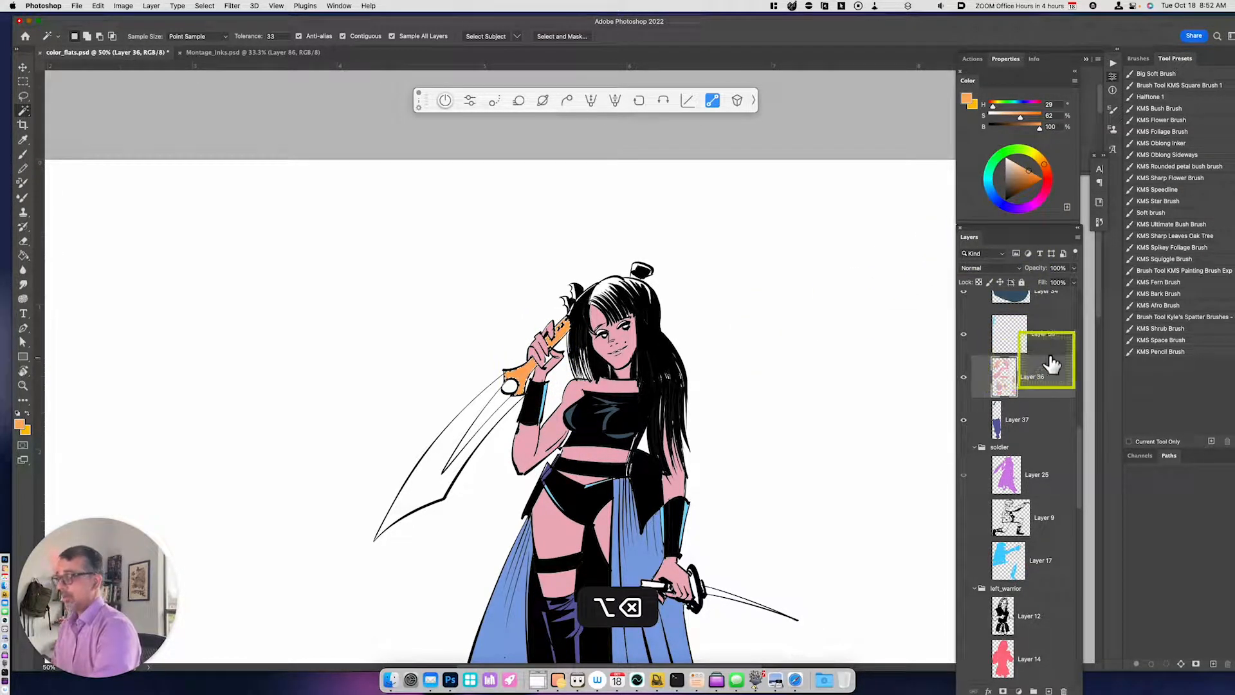
pyautogui.click(1037, 156)
pyautogui.click(1039, 177)
pyautogui.hotkey('alt', 'BackSpace')
pyautogui.press('super+d')
# - Select the large sword's blade with the Magic Wand and fill it with pale beige (H 48, S 21, B 88)
pyautogui.press('w')
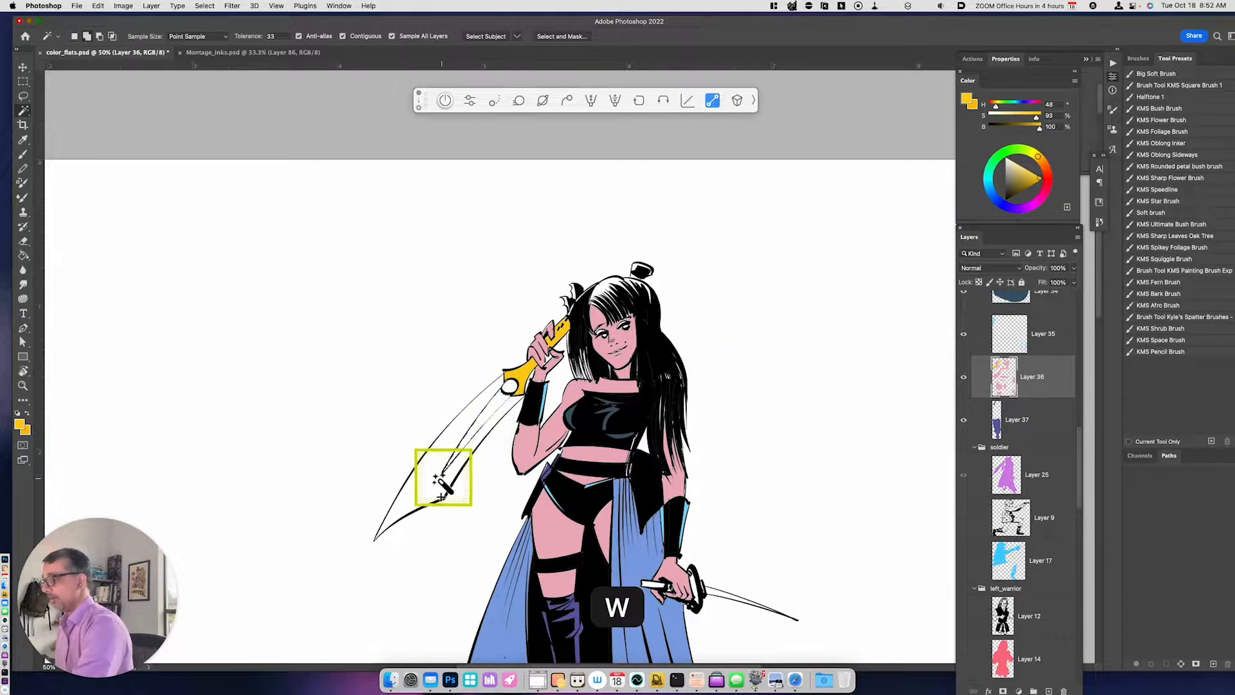
pyautogui.click(1005, 179)
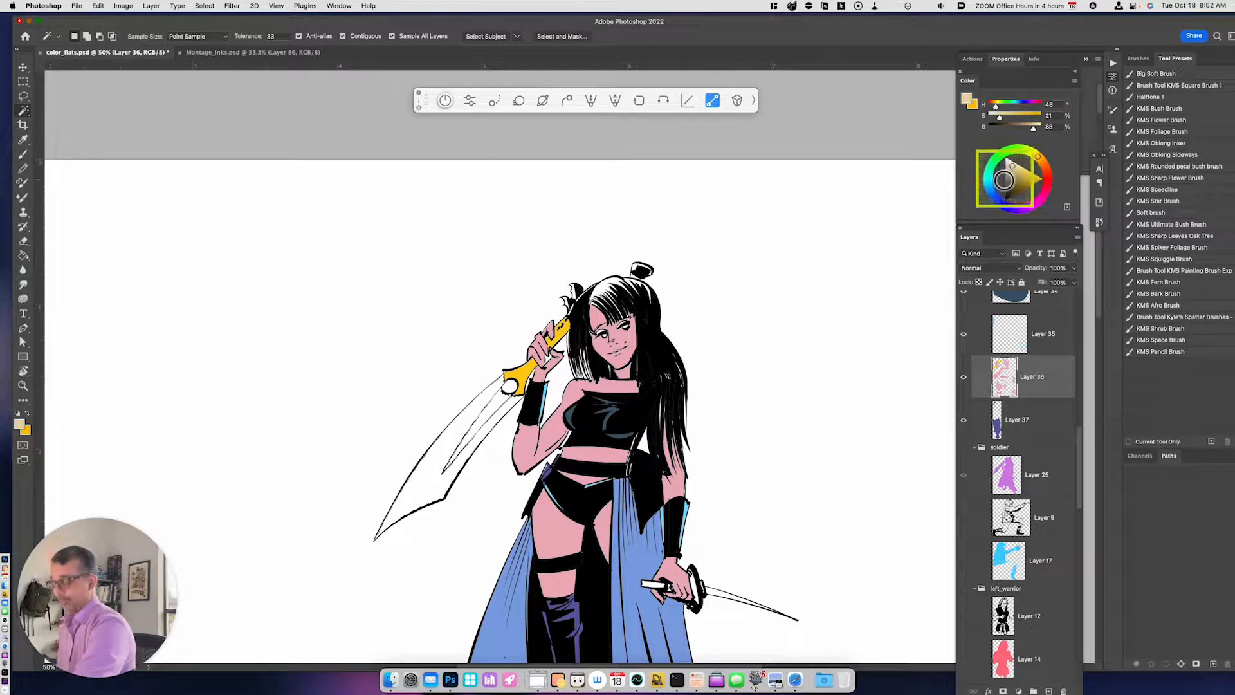
pyautogui.hotkey('alt', 'BackSpace')
pyautogui.press('super+d')
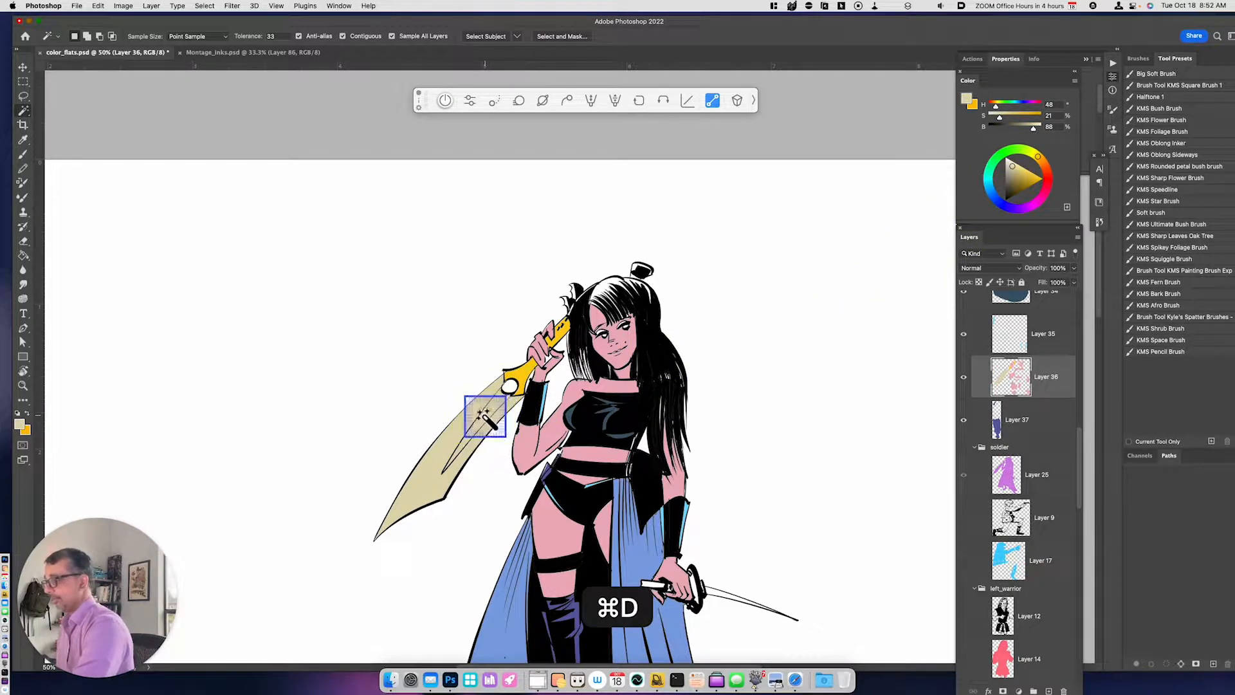
# - Copy the blade's inner groove to a new layer and darken it by lowering its lightness with Hue/Saturation
pyautogui.press('super+j')
pyautogui.press('super+u')
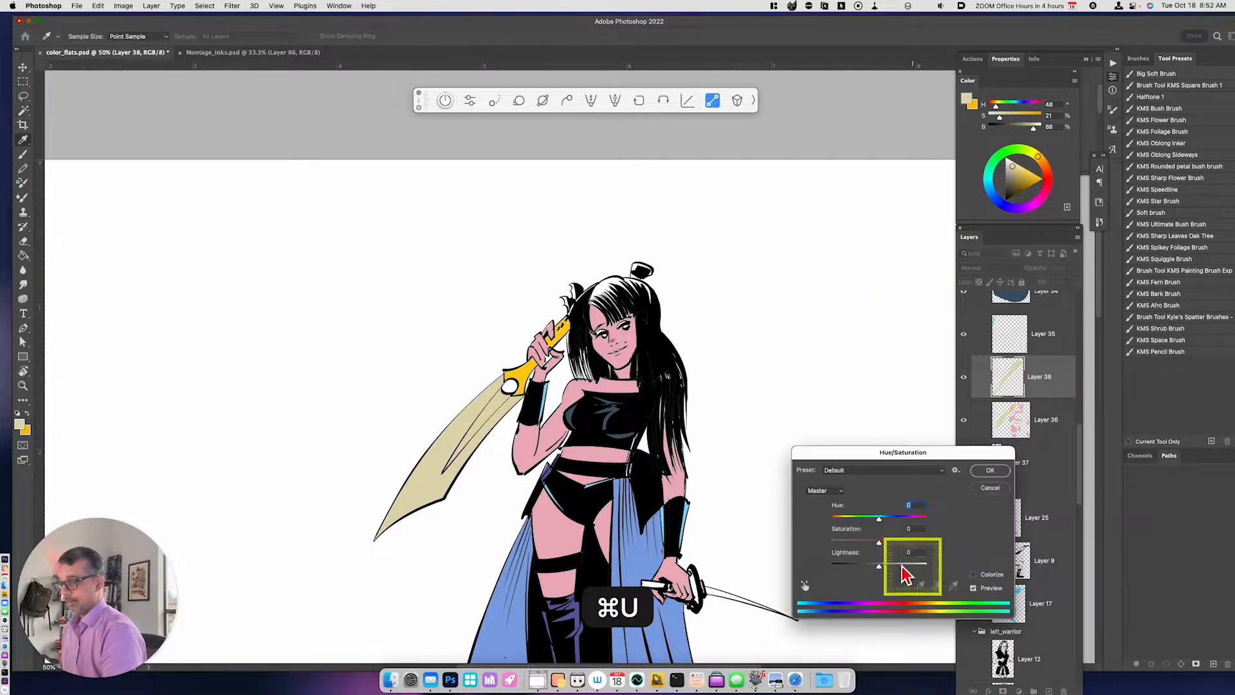
pyautogui.moveTo(879, 565); pyautogui.dragTo(866, 565)
pyautogui.click(990, 471)
# - Select the round gem on the large sword's guard with the Magic Wand and fill it with red (H 356, S 100, B 100)
pyautogui.press('w')
pyautogui.click(510, 385)
pyautogui.click(1048, 180)
pyautogui.moveTo(1037, 179); pyautogui.dragTo(1065, 189)
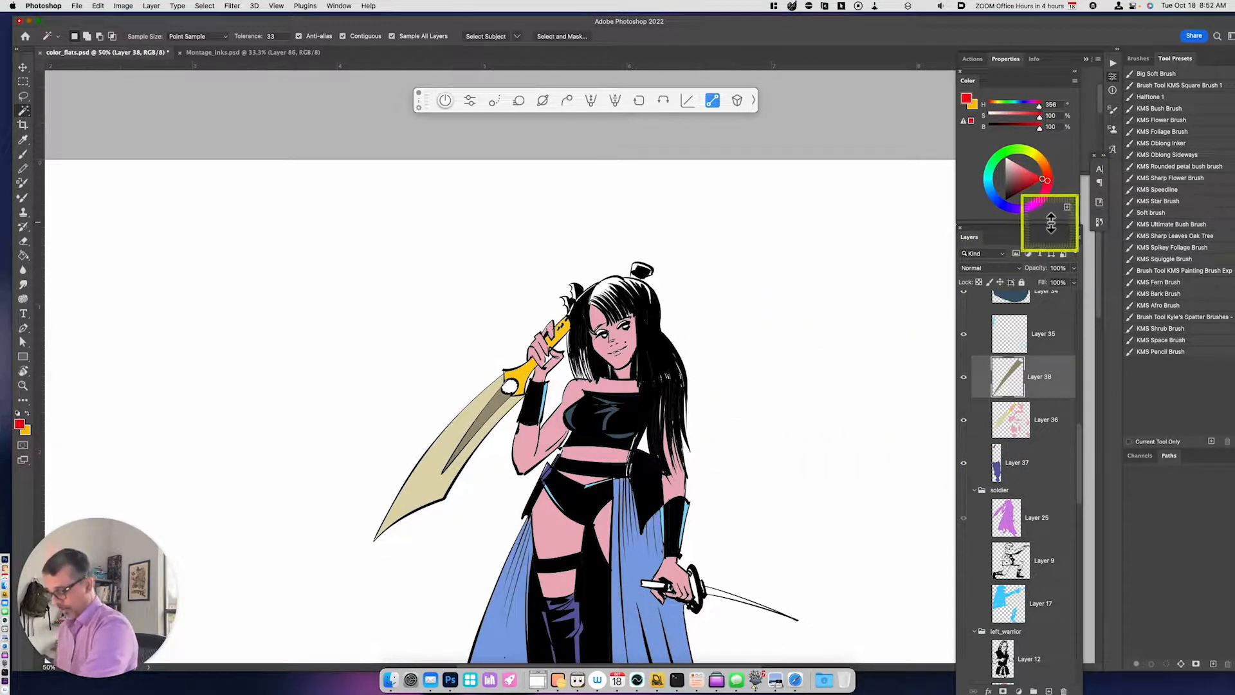
pyautogui.hotkey('alt', 'BackSpace')
pyautogui.press('super+d')
# - Select the small sword's handle and guard with the Magic Wand and fill them with dull red (H 356, S 57, B 60)
pyautogui.moveTo(772, 511); pyautogui.dragTo(753, 434)
pyautogui.press('w')
pyautogui.click(663, 521)
pyautogui.press('super+z')
pyautogui.keyDown('shift'); pyautogui.click(679, 504); pyautogui.keyUp('shift')
pyautogui.keyDown('shift'); pyautogui.click(684, 531); pyautogui.keyUp('shift')
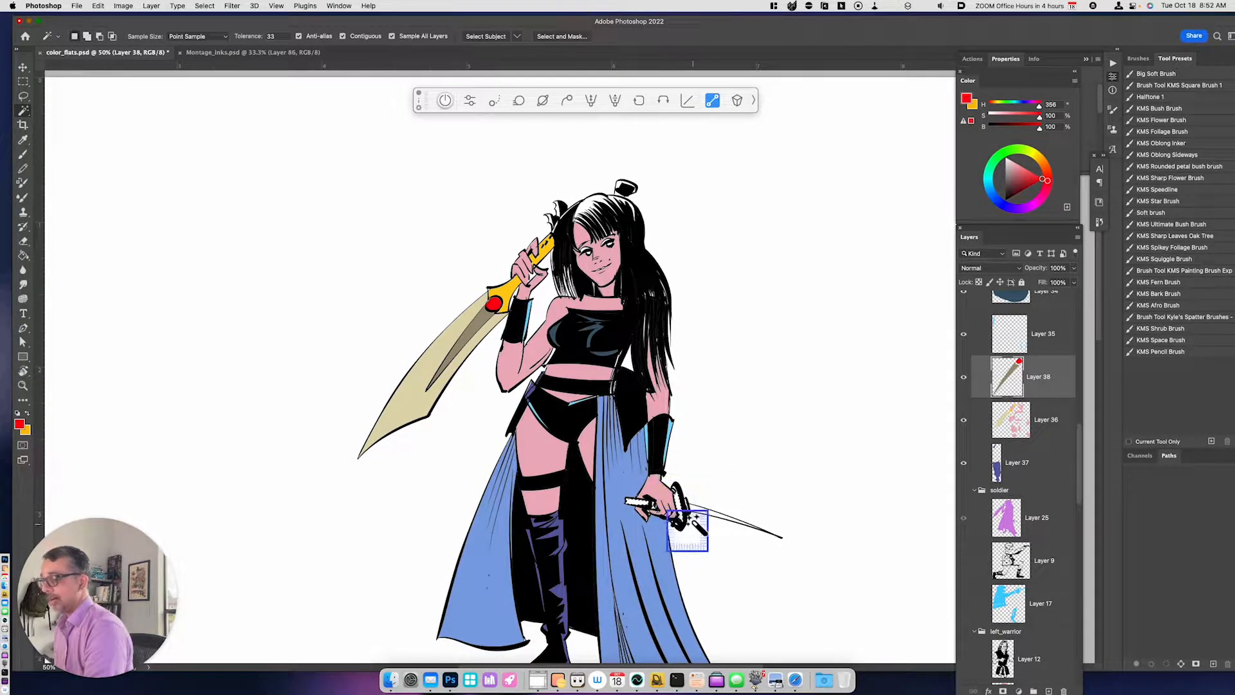
pyautogui.click(1018, 184)
pyautogui.moveTo(1018, 184); pyautogui.dragTo(1018, 181)
pyautogui.hotkey('alt', 'BackSpace')
pyautogui.press('super+d')
# - Paint the missed areas of the small sword's guard in the same dull red using the KMS Square Brush 1 preset
pyautogui.press('b')
pyautogui.press('w')
pyautogui.press('super+z')
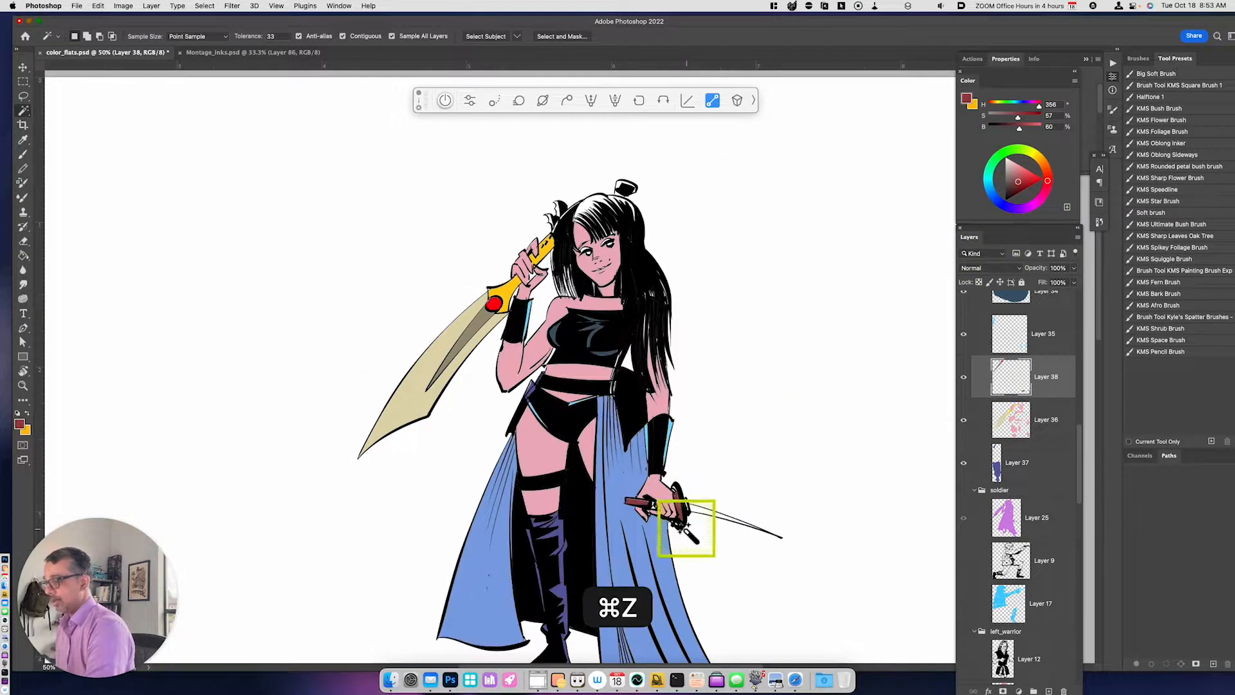
pyautogui.press('b')
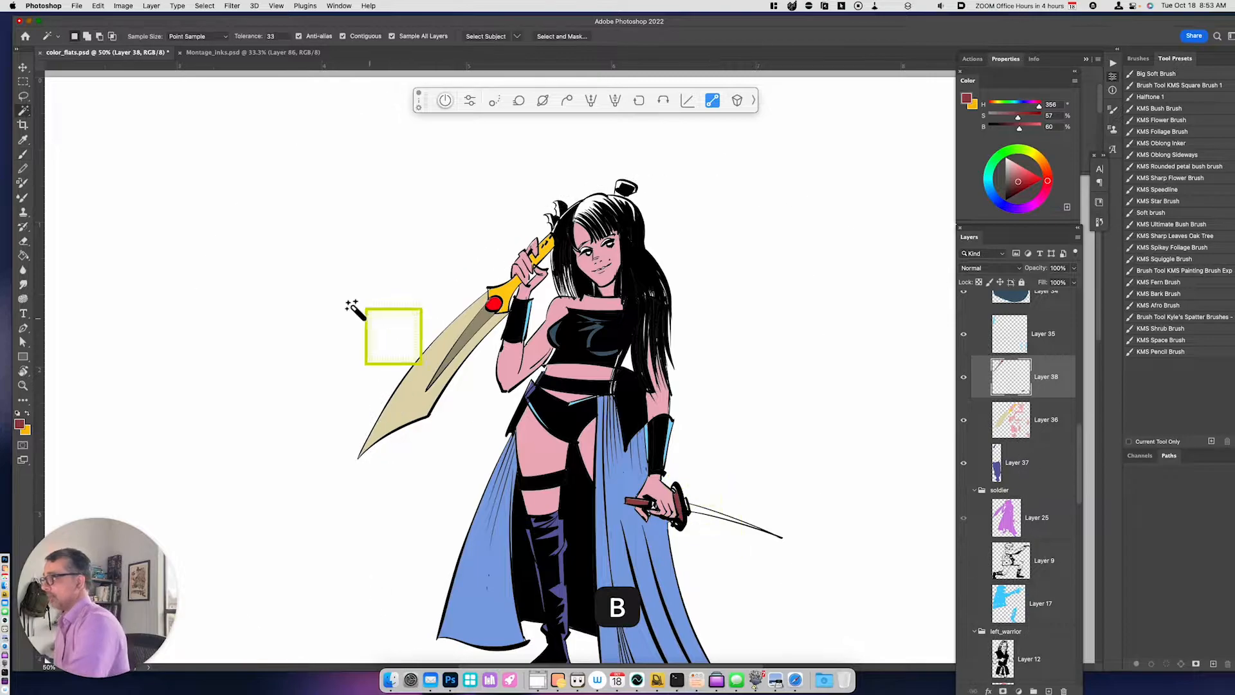
pyautogui.click(24, 154)
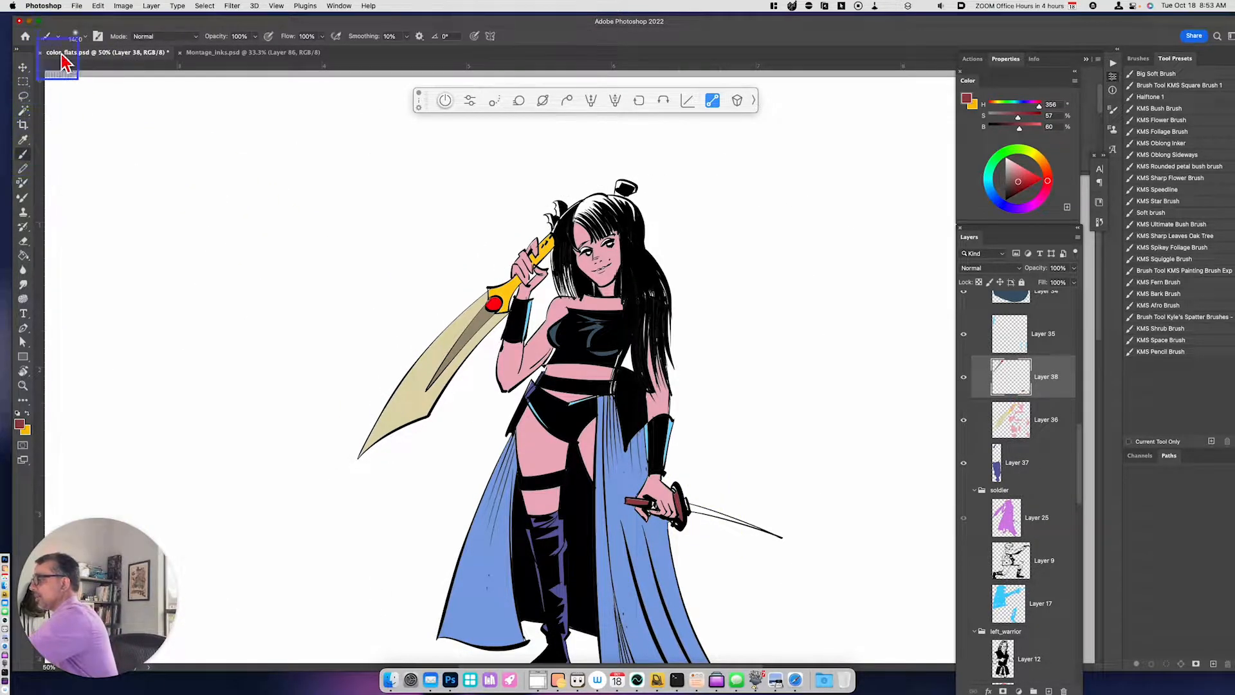
pyautogui.click(50, 36)
pyautogui.click(92, 75)
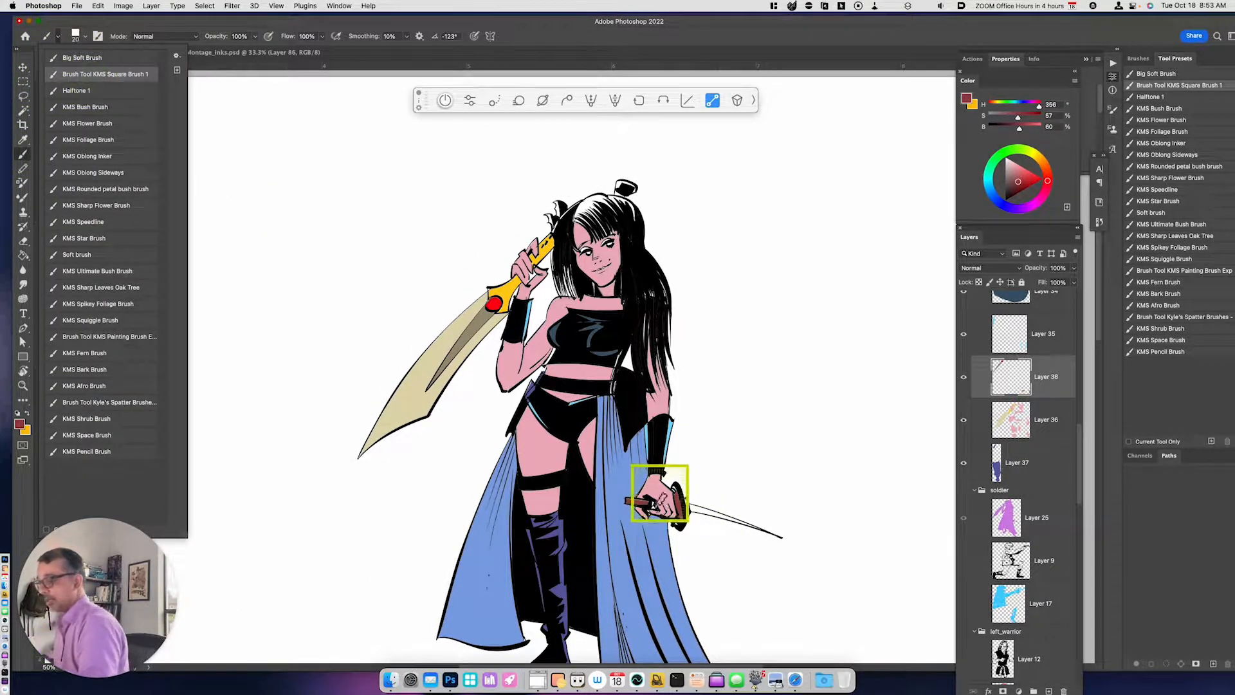
pyautogui.click(676, 490)
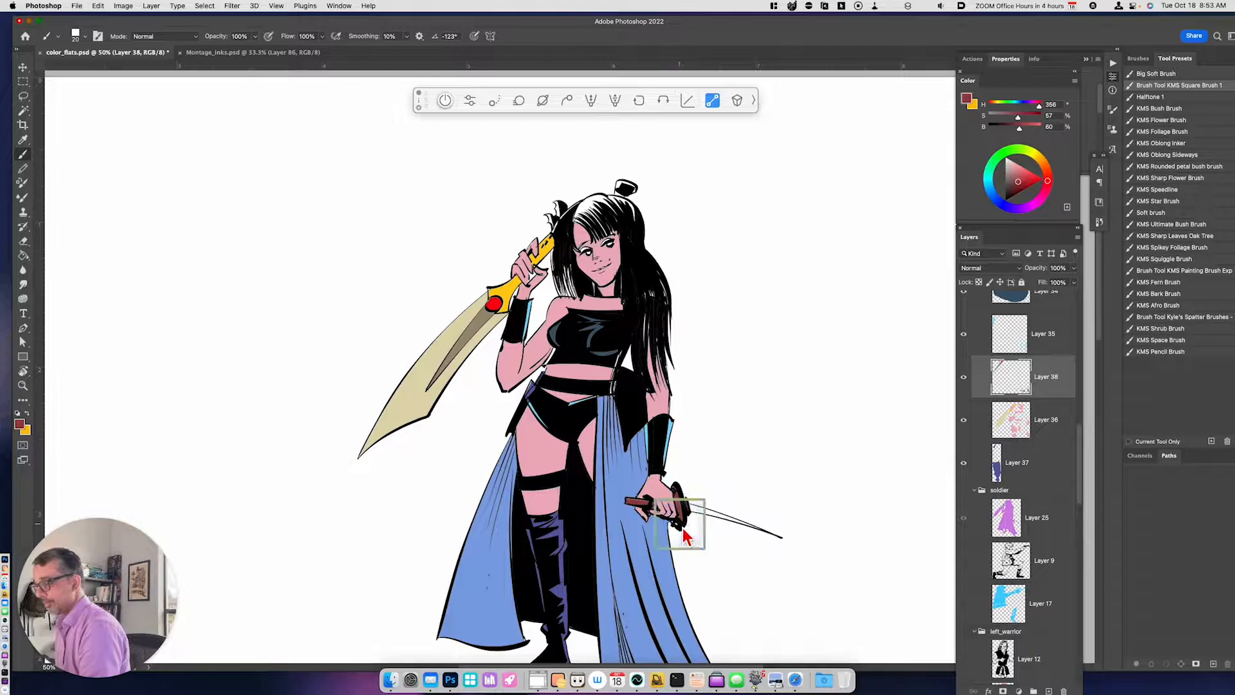
# - Select the small sword's blade with the Magic Wand and color it light gray (H 356, S 0, B 81)
pyautogui.press('space')
pyautogui.moveTo(725, 408); pyautogui.dragTo(712, 428)
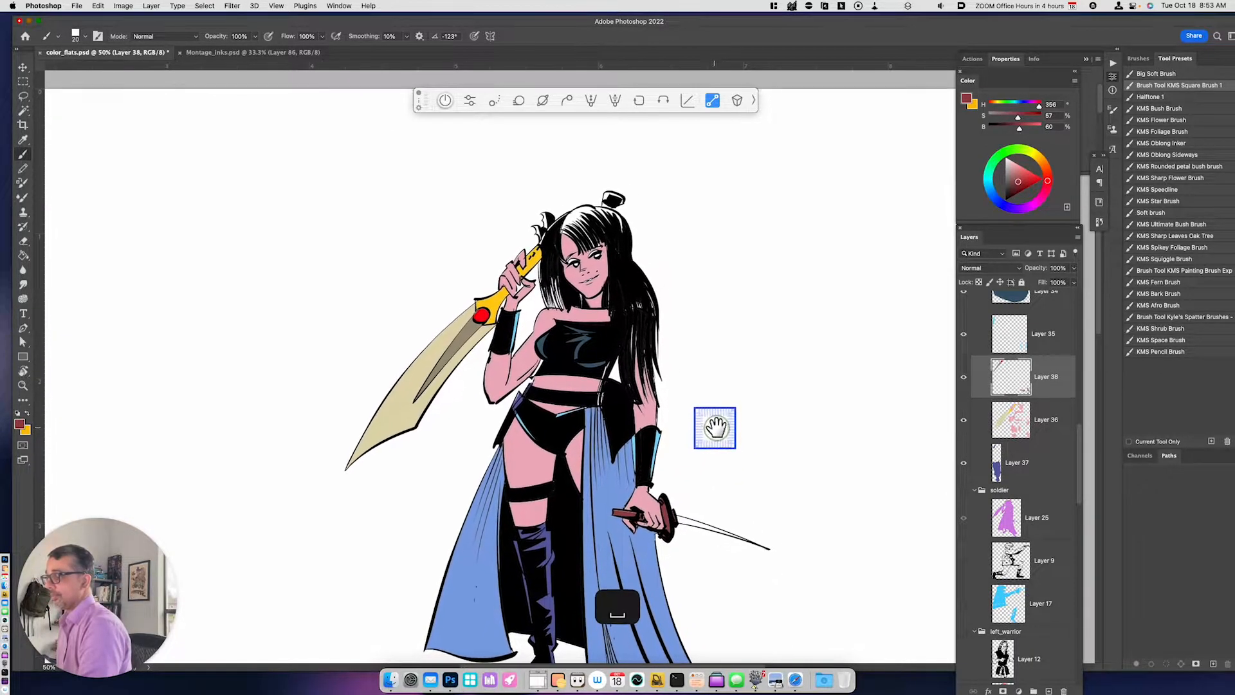
pyautogui.press('w')
pyautogui.click(695, 526)
pyautogui.moveTo(1021, 193); pyautogui.dragTo(1004, 166)
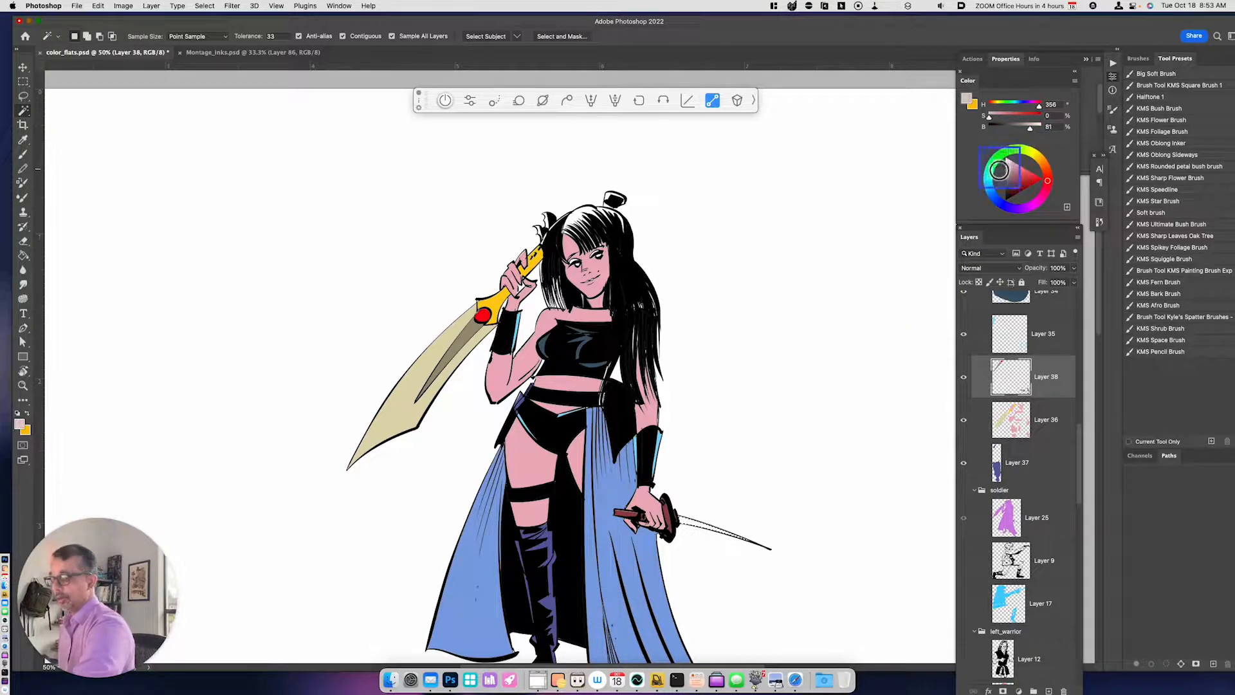
# - Paint purple eyeshadow (H 291, S 50, B 79) on both of the heroine's eyelids with the Brush
pyautogui.press('space')
pyautogui.moveTo(730, 386); pyautogui.dragTo(729, 544)
pyautogui.press('super+equal')
pyautogui.press('super+equal')
pyautogui.press('space')
pyautogui.moveTo(749, 537); pyautogui.dragTo(768, 432)
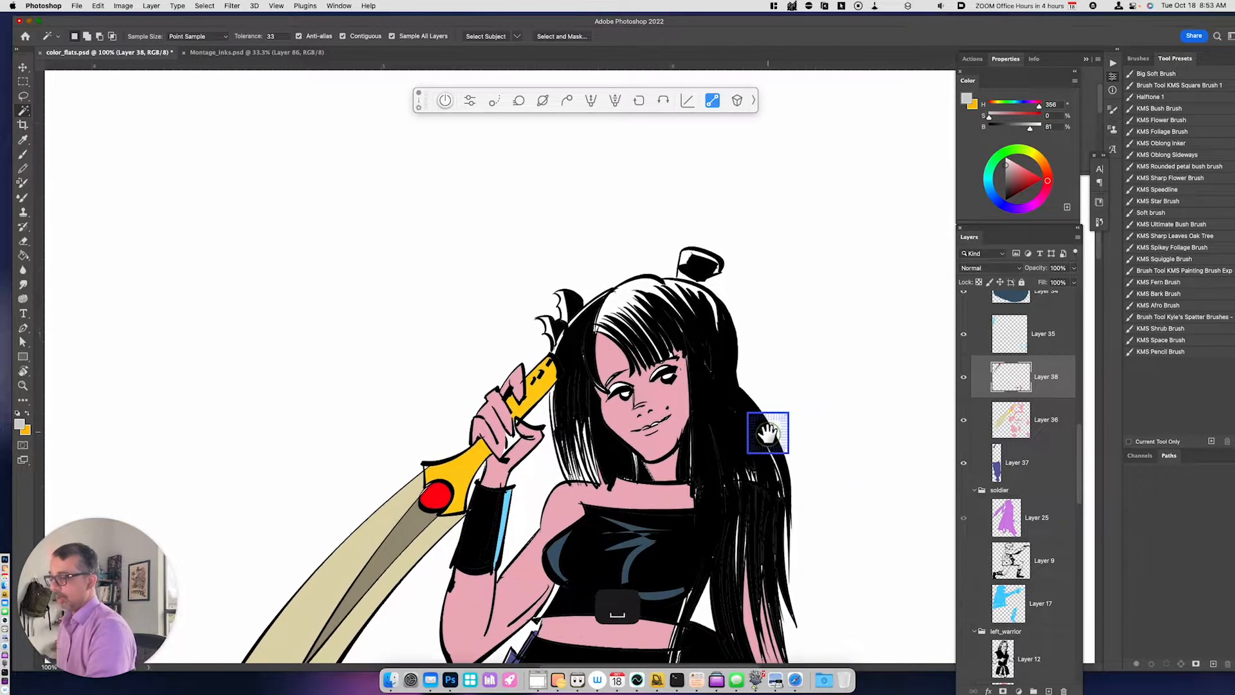
pyautogui.click(1029, 207)
pyautogui.click(1020, 176)
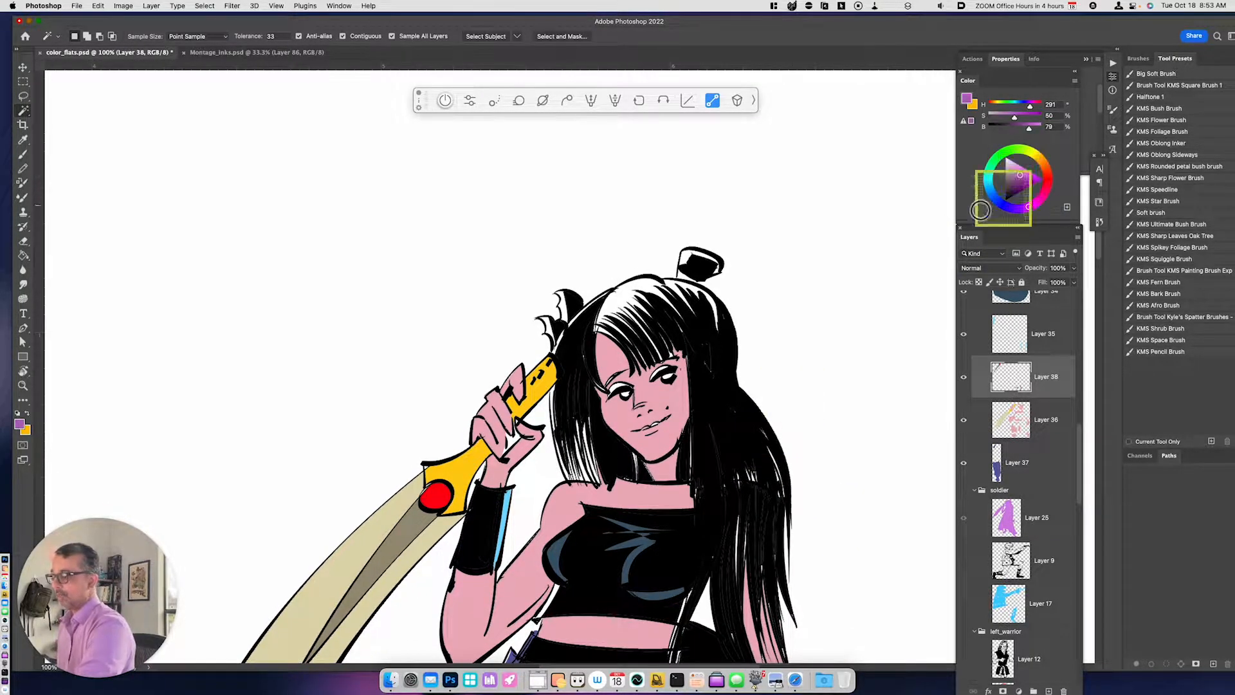
pyautogui.press('b')
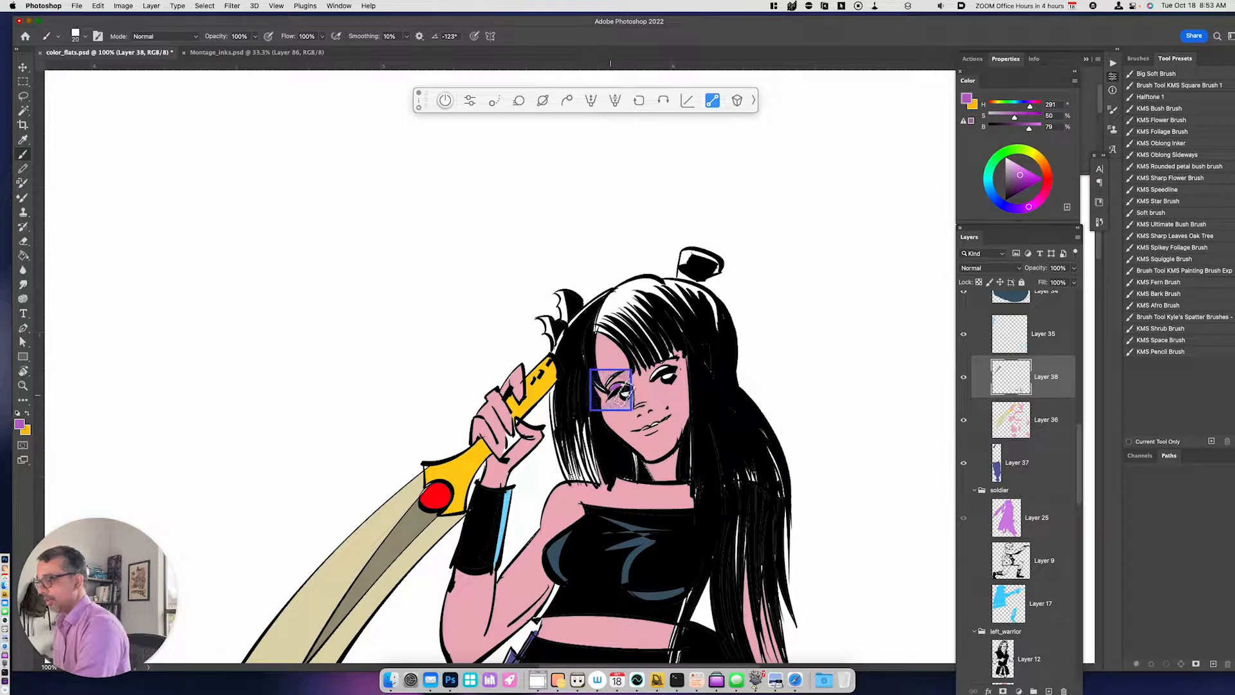
pyautogui.moveTo(665, 372); pyautogui.dragTo(669, 369)
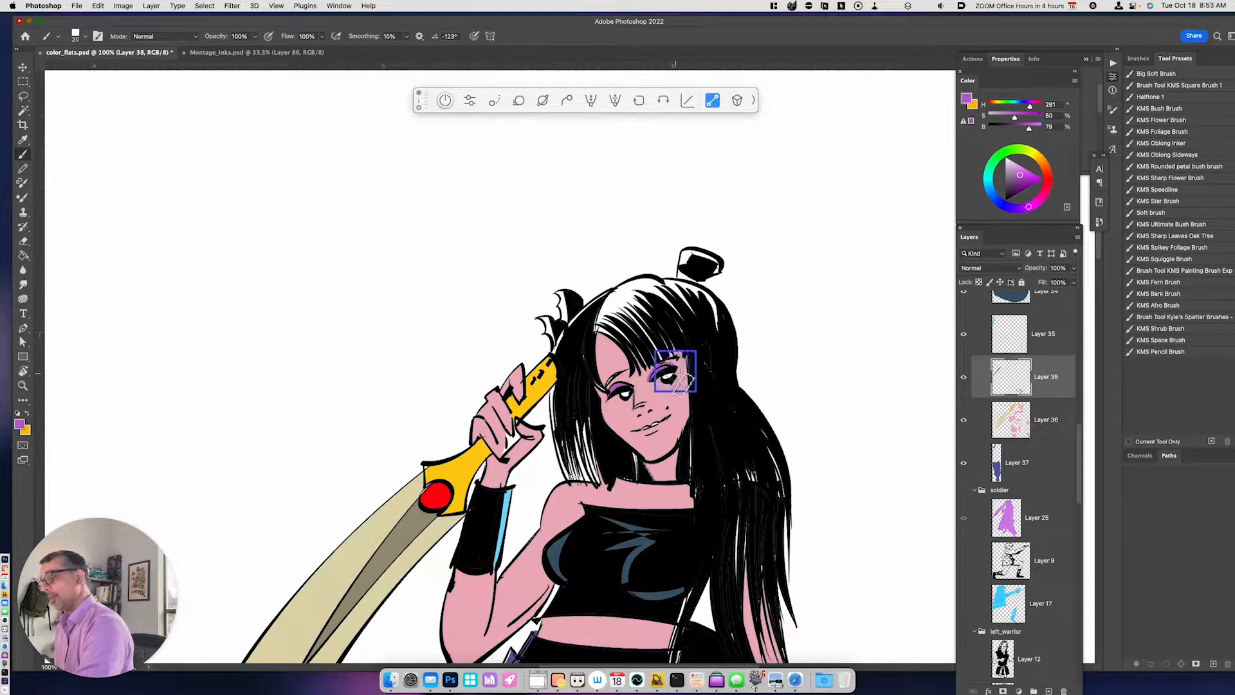
# - Paint the heroine's lips magenta (H 329, S 84, B 71) and the whites of her eyes pure white
pyautogui.click(1044, 194)
pyautogui.click(1028, 182)
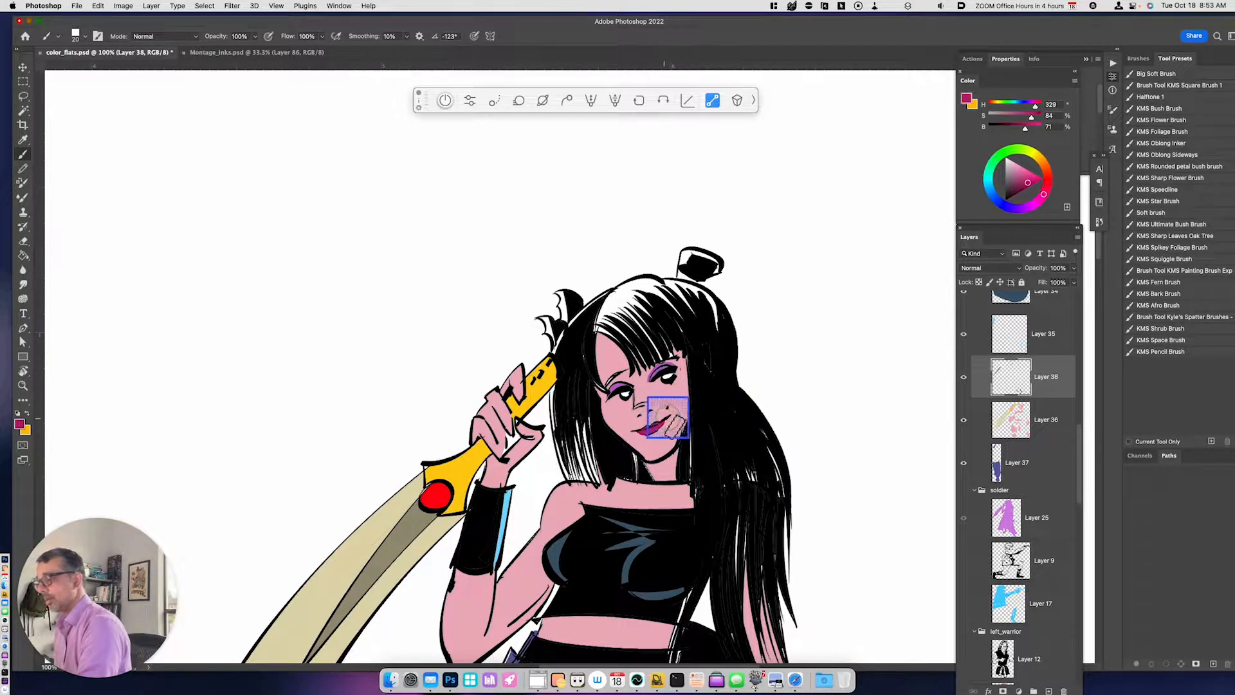
pyautogui.moveTo(1017, 193); pyautogui.dragTo(965, 179)
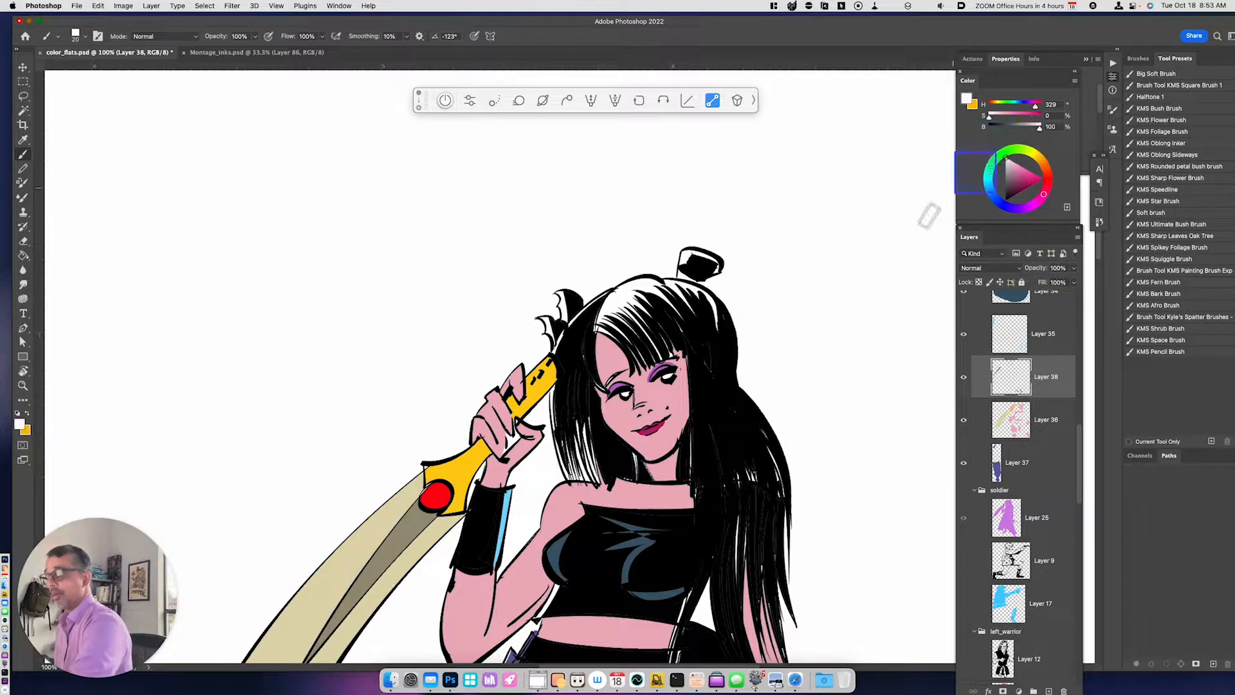
pyautogui.moveTo(610, 399); pyautogui.dragTo(621, 400)
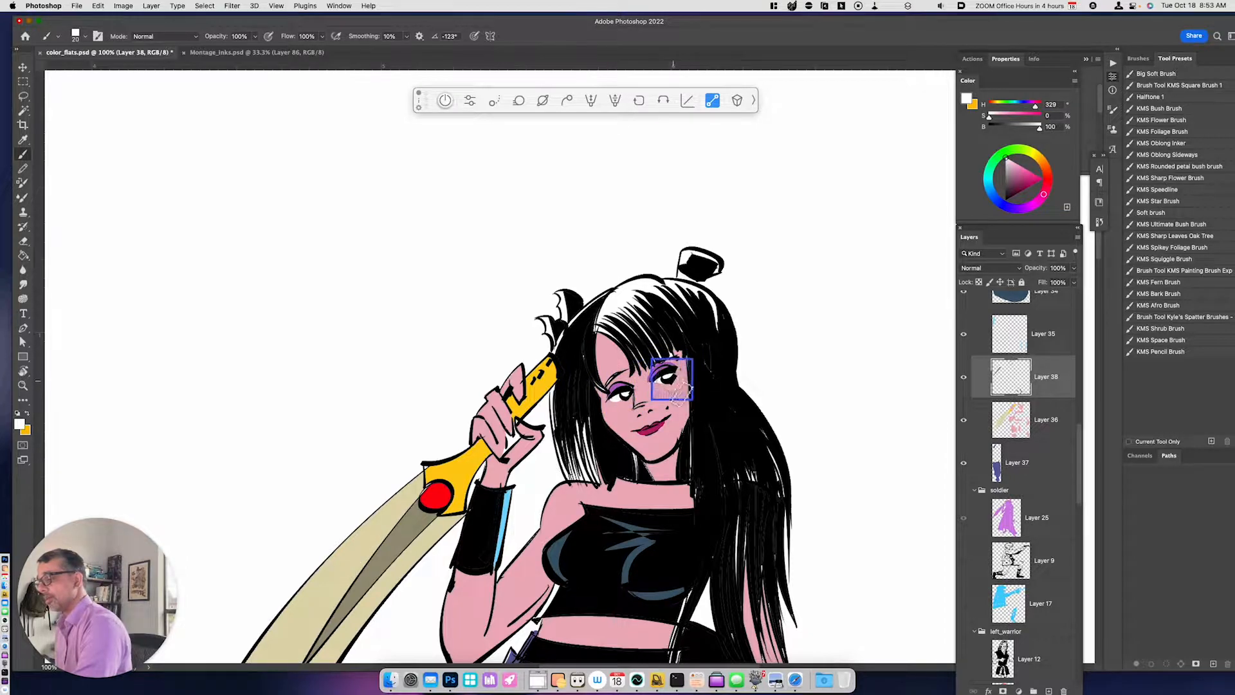
# - Move Layer 25 out of the soldier group to directly beneath Layer 37
pyautogui.moveTo(808, 566); pyautogui.dragTo(796, 465)
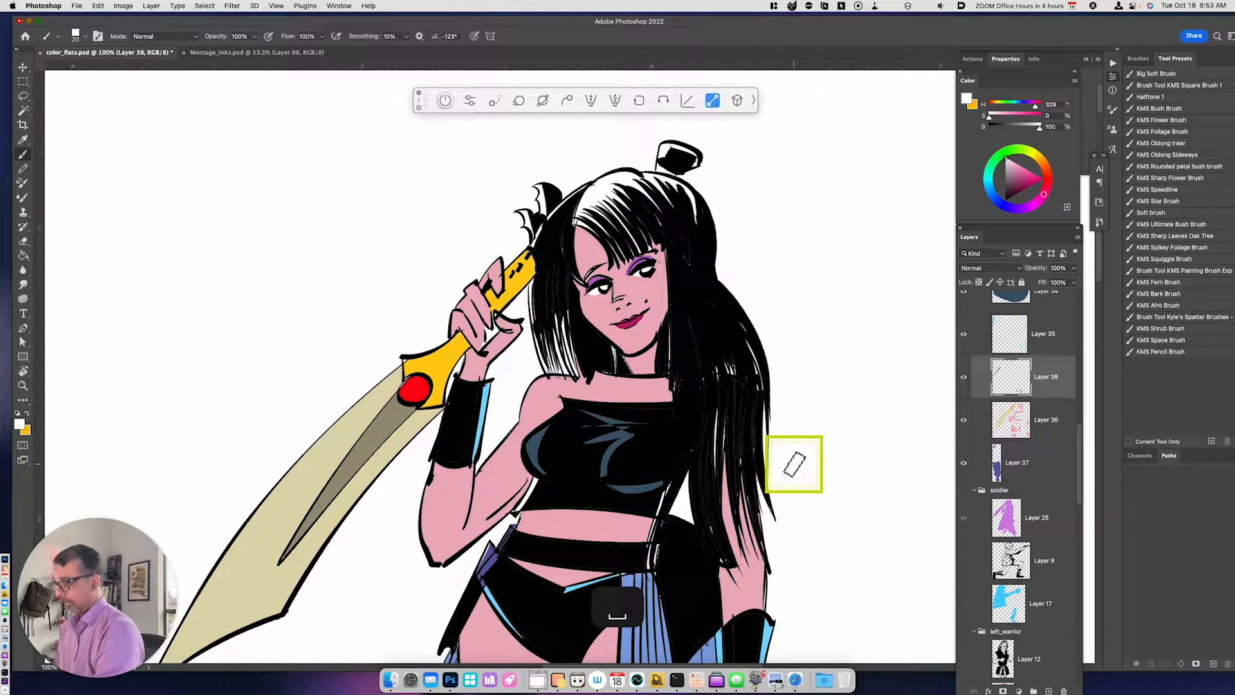
pyautogui.press('super+minus')
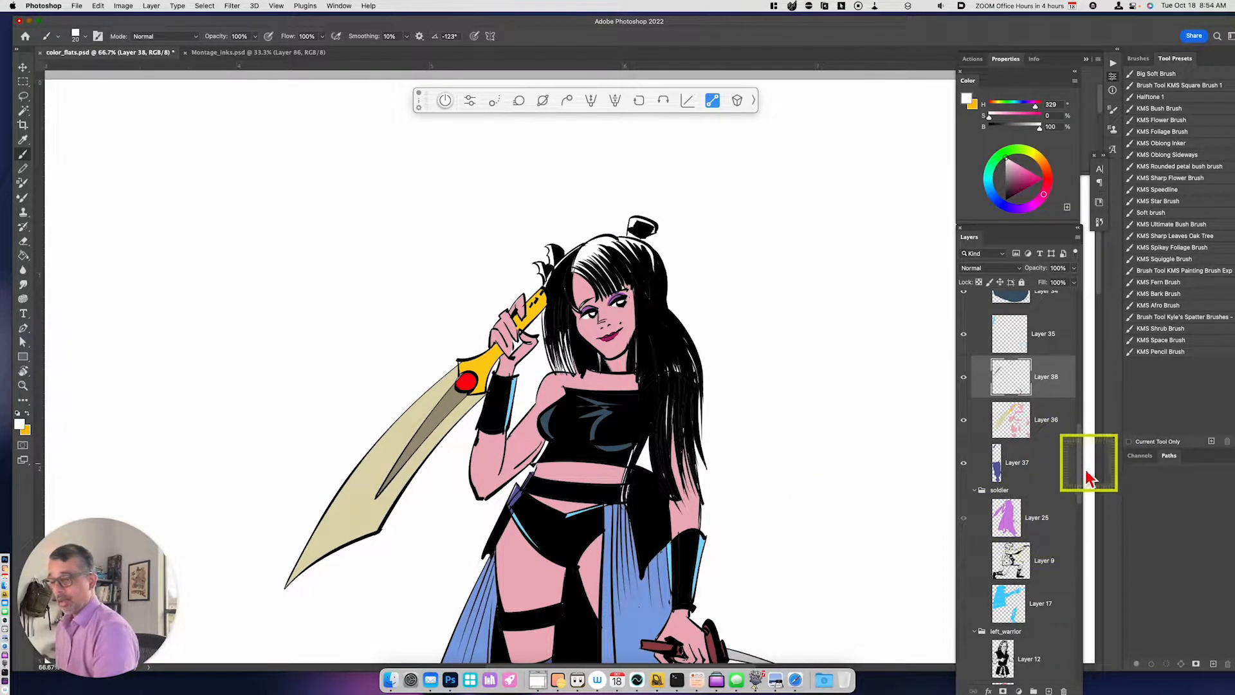
pyautogui.click(1040, 523)
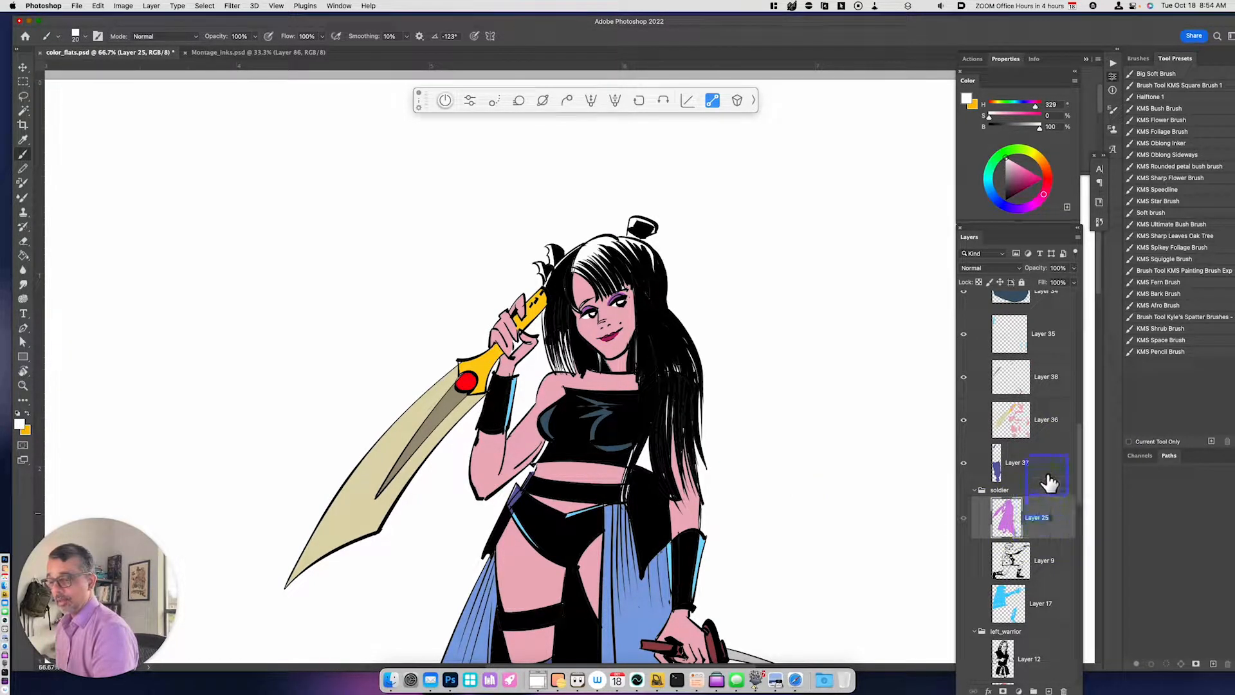
pyautogui.moveTo(1058, 530); pyautogui.dragTo(1010, 546)
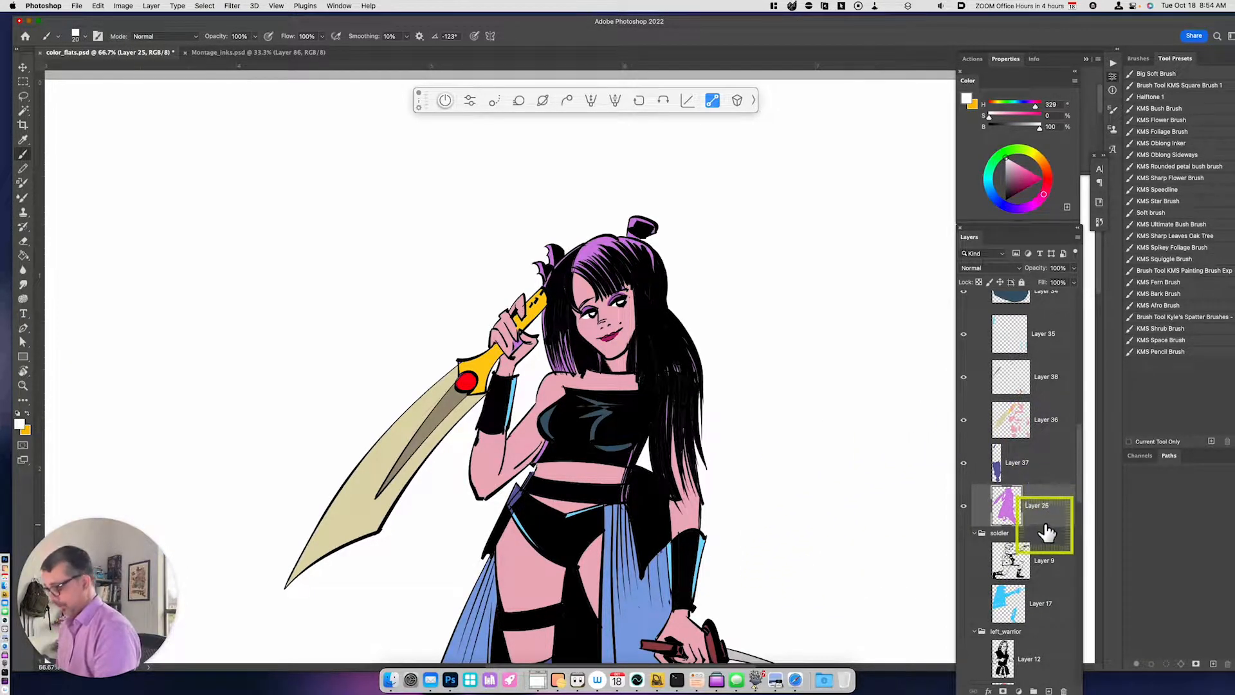
# - Lasso the heroine's hair on Layer 25, copy it to a new layer and recolor it dark plum with Hue/Saturation
pyautogui.press('l')
pyautogui.moveTo(543, 232)
pyautogui.mouseDown()
pyautogui.moveTo(676, 192)
pyautogui.moveTo(728, 358)
pyautogui.moveTo(724, 475)
pyautogui.moveTo(706, 480)
pyautogui.moveTo(701, 425)
pyautogui.moveTo(705, 441)
pyautogui.moveTo(676, 417)
pyautogui.moveTo(661, 459)
pyautogui.moveTo(655, 392)
pyautogui.moveTo(630, 349)
pyautogui.moveTo(628, 365)
pyautogui.moveTo(567, 373)
pyautogui.moveTo(540, 351)
pyautogui.moveTo(533, 280)
pyautogui.moveTo(600, 212)
pyautogui.mouseUp()
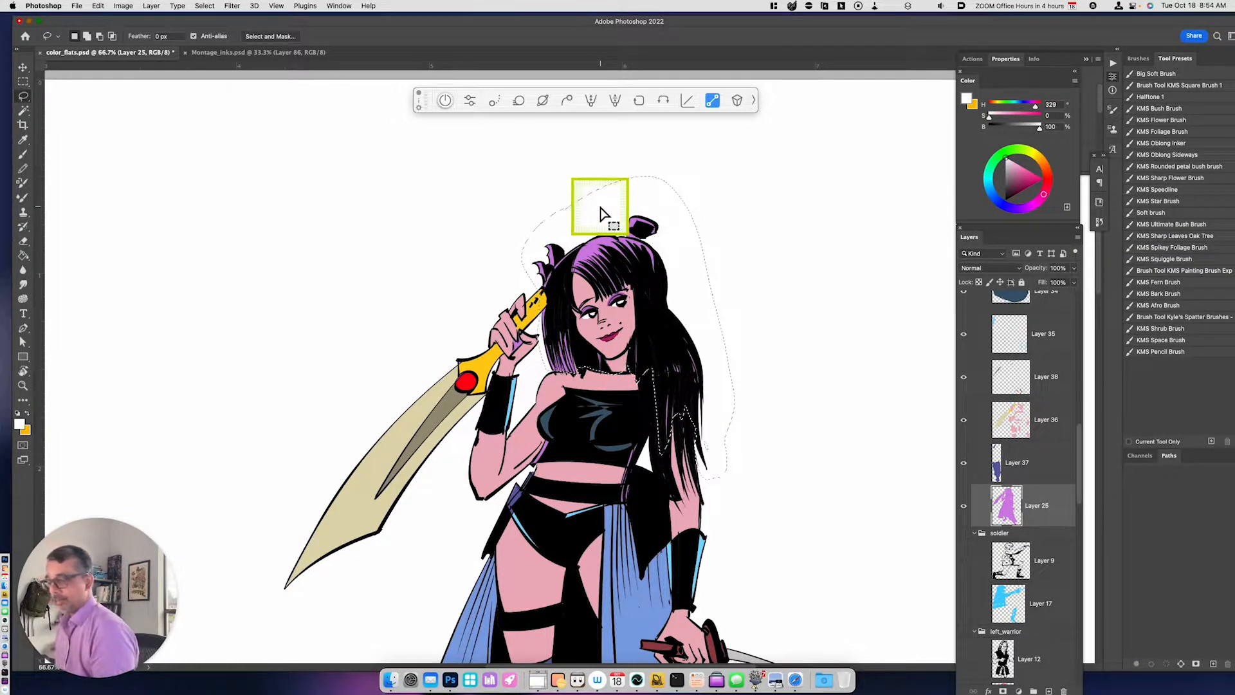
pyautogui.press('super+j')
pyautogui.press('super+u')
pyautogui.moveTo(871, 568); pyautogui.dragTo(866, 578)
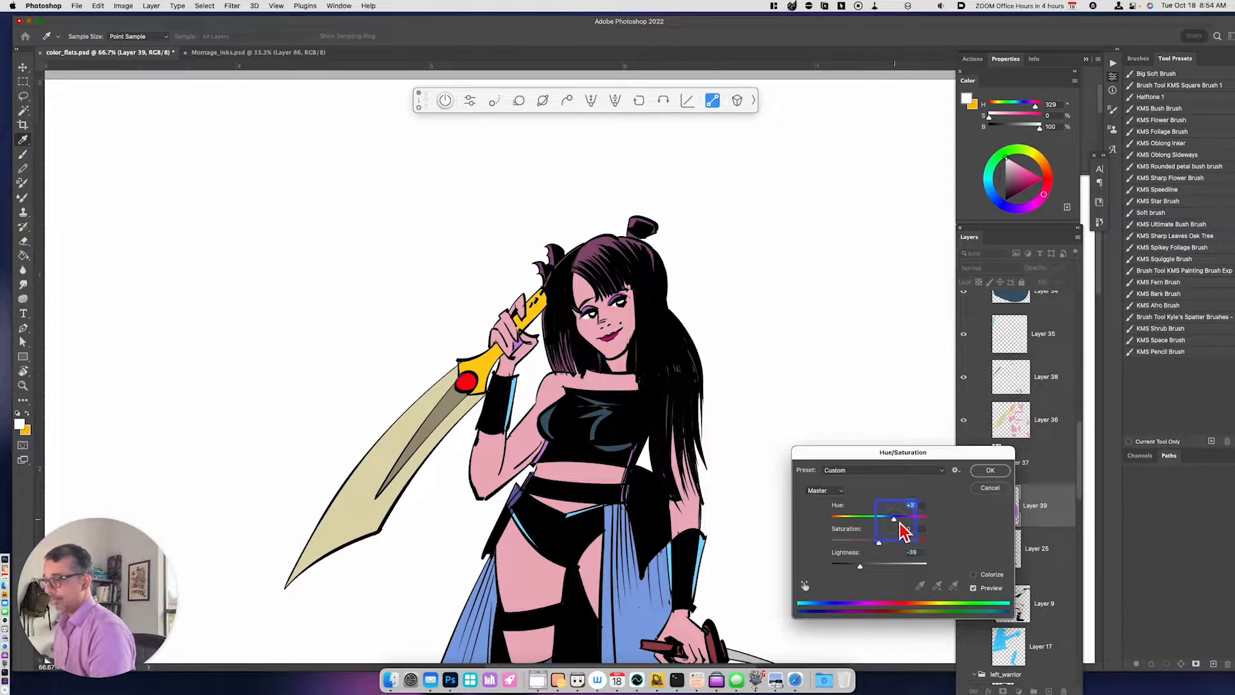
pyautogui.click(990, 470)
# - Cover the leftover purple on the raised hand with the sampled skin color (H 348, S 26, B 93) on Layer 36
pyautogui.press('space')
pyautogui.moveTo(766, 521); pyautogui.dragTo(778, 531)
pyautogui.click(1011, 421)
pyautogui.press('i')
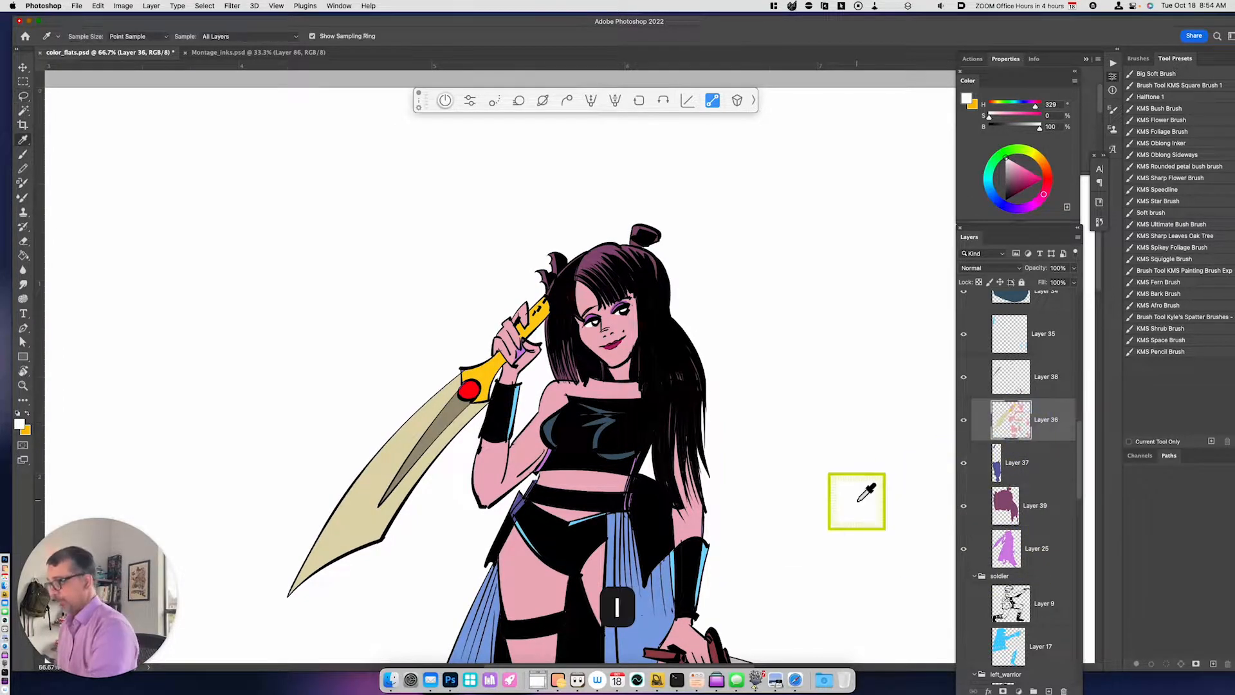
pyautogui.click(520, 358)
pyautogui.press('b')
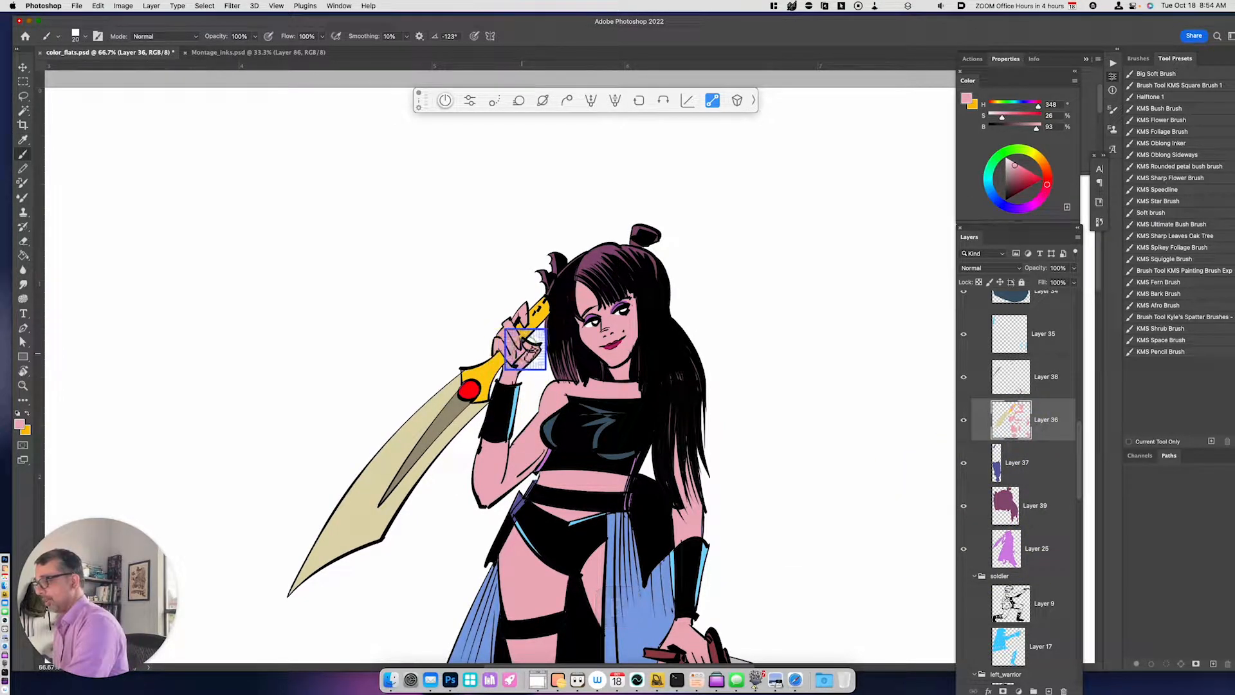
# - Sample the indigo beside the belt (H 238, S 44, B 64) and paint over the leftover purple around the waist
pyautogui.press('space')
pyautogui.moveTo(791, 631); pyautogui.dragTo(784, 440)
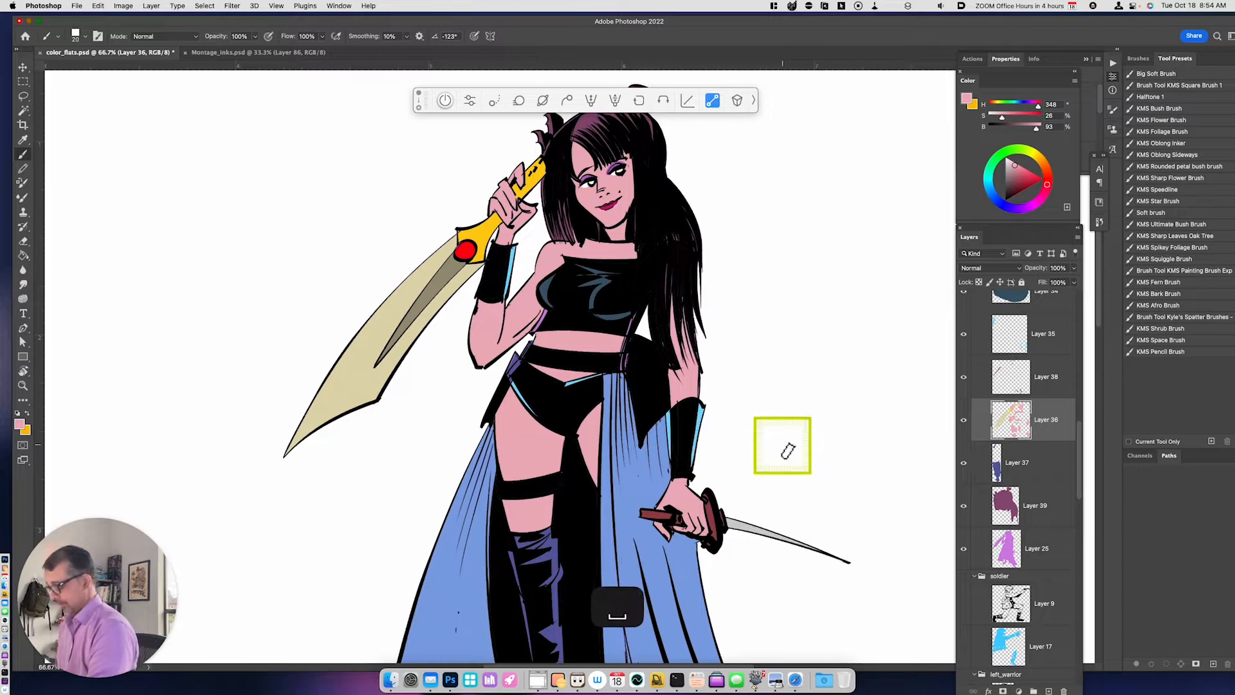
pyautogui.press('i')
pyautogui.click(515, 357)
pyautogui.press('b')
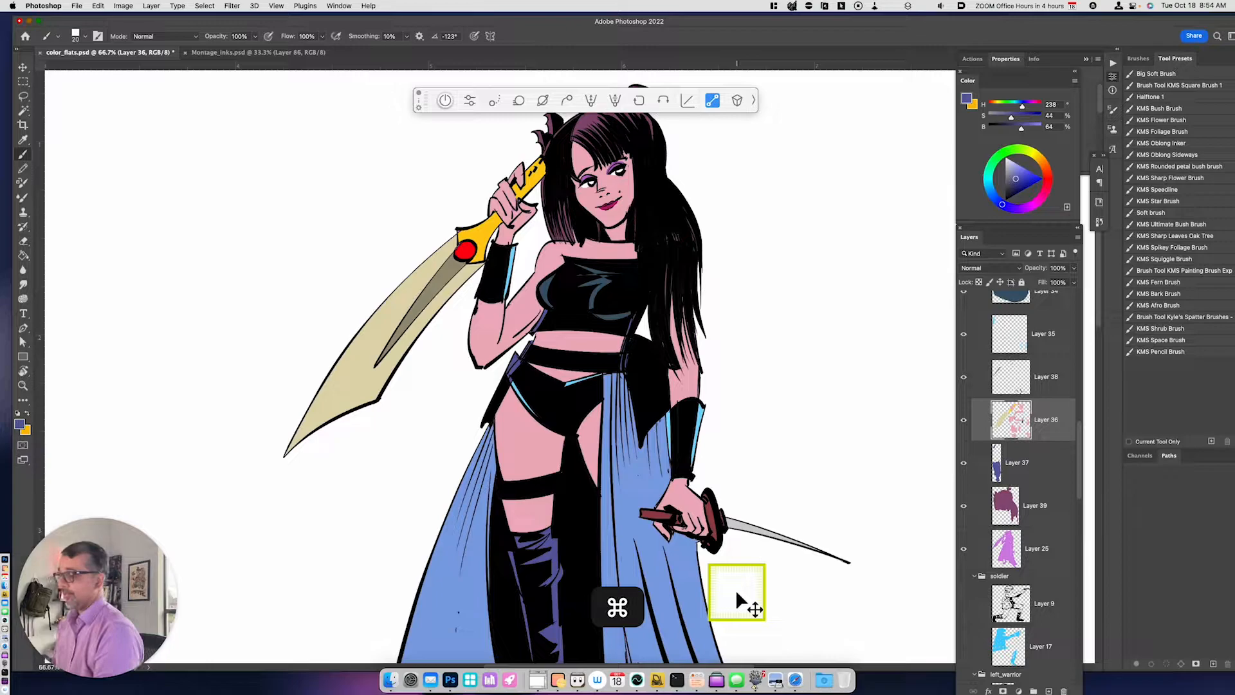
# - Sample the skin color (H 348, S 26, B 93) from the lowered arm and paint the arm areas showing between the hair strands
pyautogui.press('i')
pyautogui.click(693, 387)
pyautogui.press('b')
pyautogui.moveTo(677, 326); pyautogui.dragTo(667, 299)
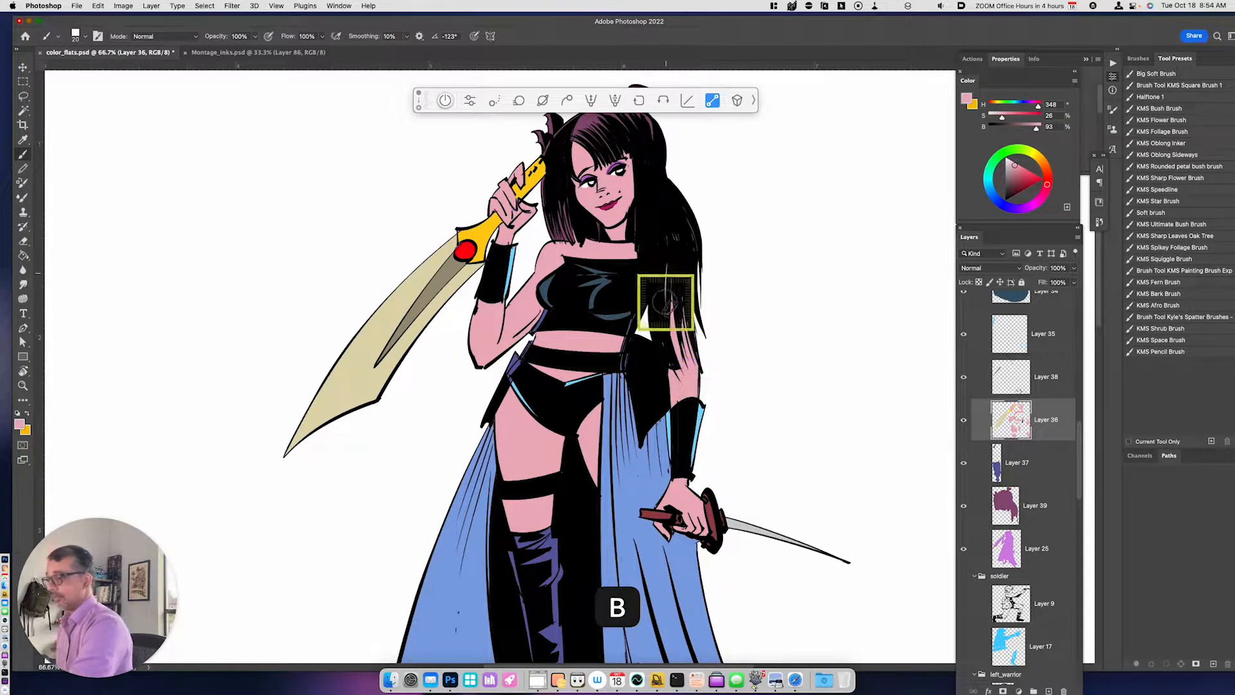
# - Merge all the heroine's color layers from Layer 33 down to Layer 39 into one layer
pyautogui.press('super+minus')
pyautogui.press('super+minus')
pyautogui.press('space')
pyautogui.moveTo(731, 547)
pyautogui.mouseDown()
pyautogui.moveTo(736, 509)
pyautogui.moveTo(721, 559)
pyautogui.mouseUp()
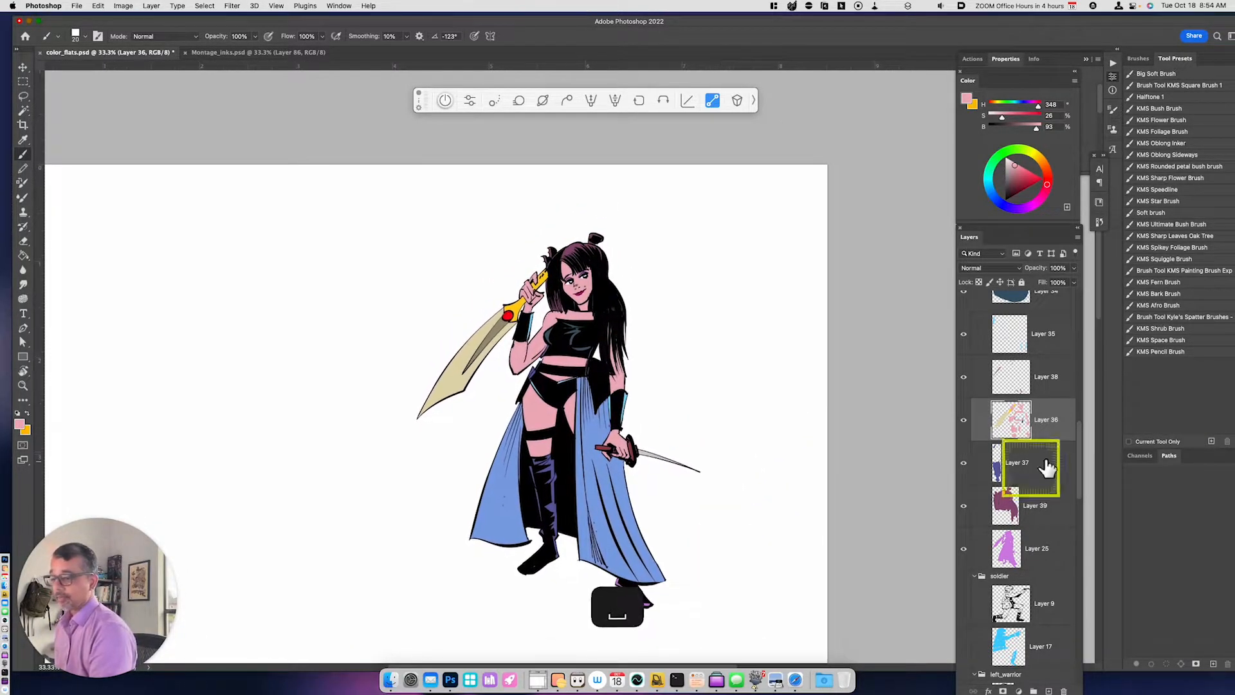
pyautogui.click(1046, 507)
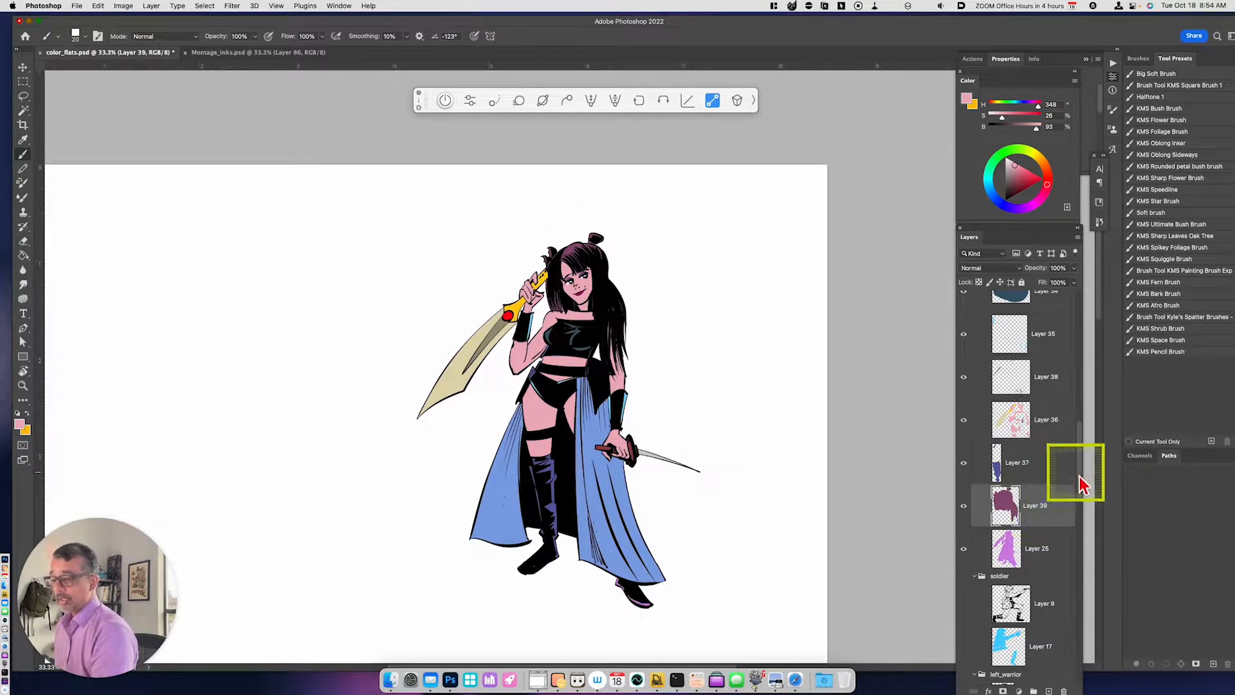
pyautogui.moveTo(1081, 476); pyautogui.dragTo(1086, 451)
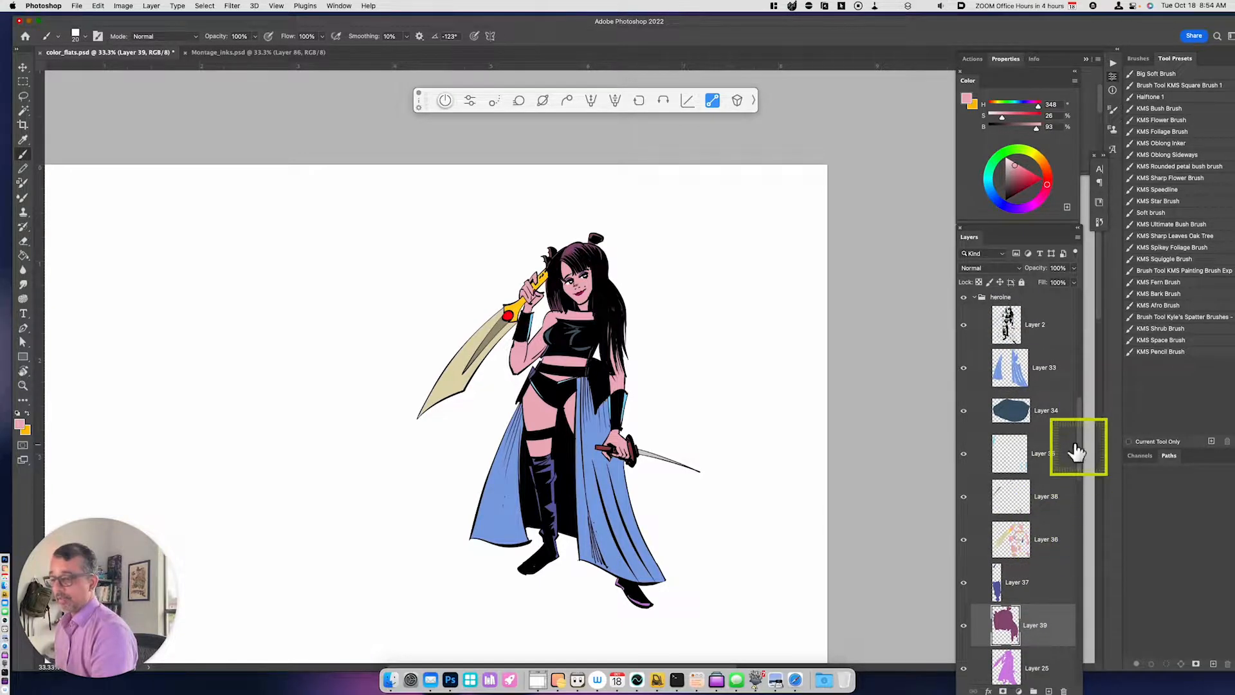
pyautogui.keyDown('shift'); pyautogui.click(1046, 379); pyautogui.keyUp('shift')
pyautogui.press('super+e')
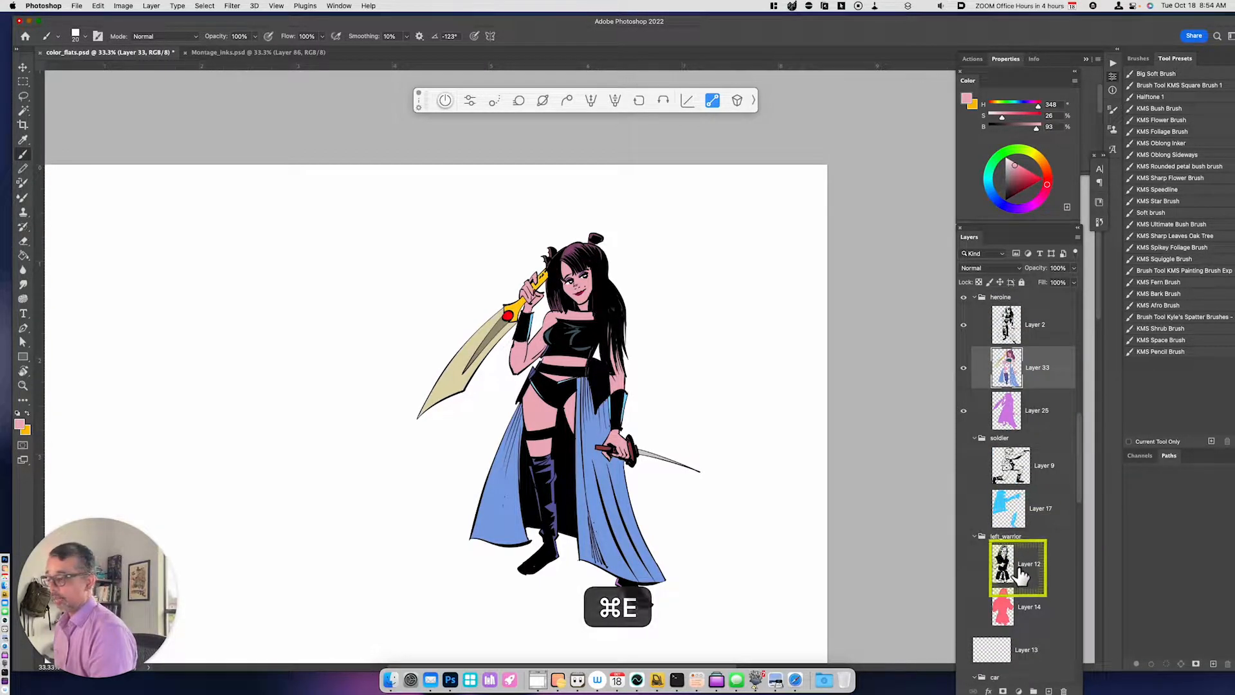
# - Add a new layer above Layer 33 and paint white highlights along the blades of the small and large swords
pyautogui.press('super+equal')
pyautogui.moveTo(767, 569); pyautogui.dragTo(715, 477)
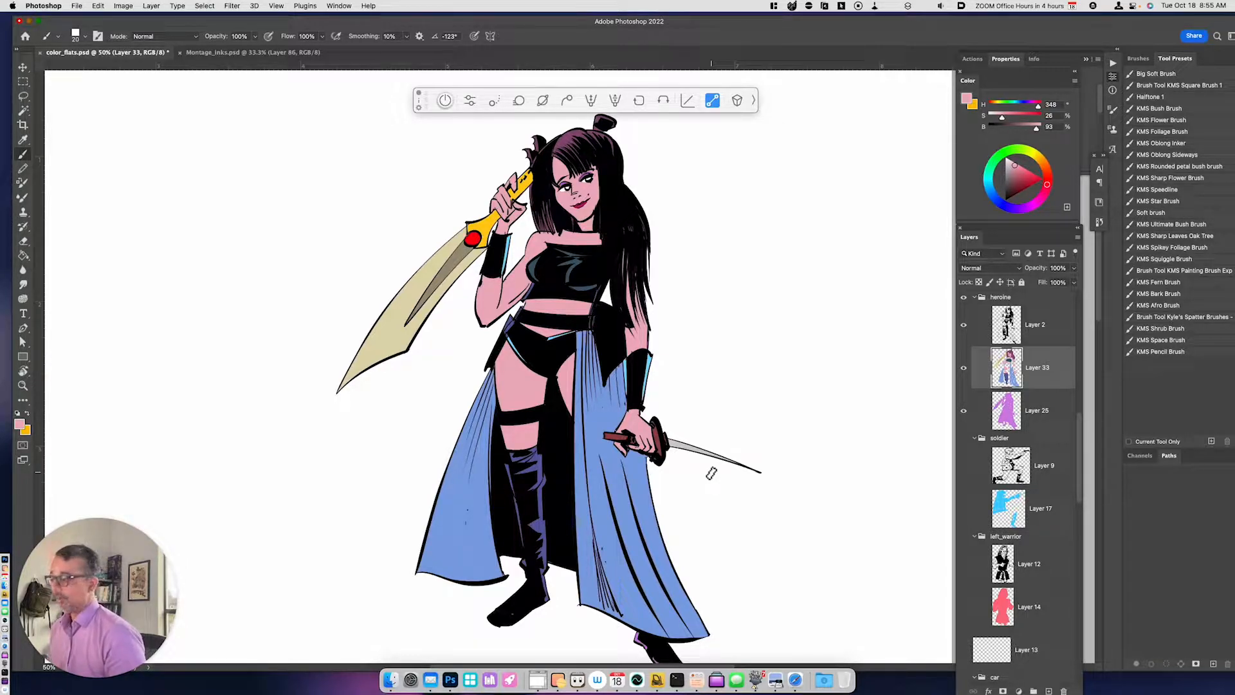
pyautogui.click(1007, 159)
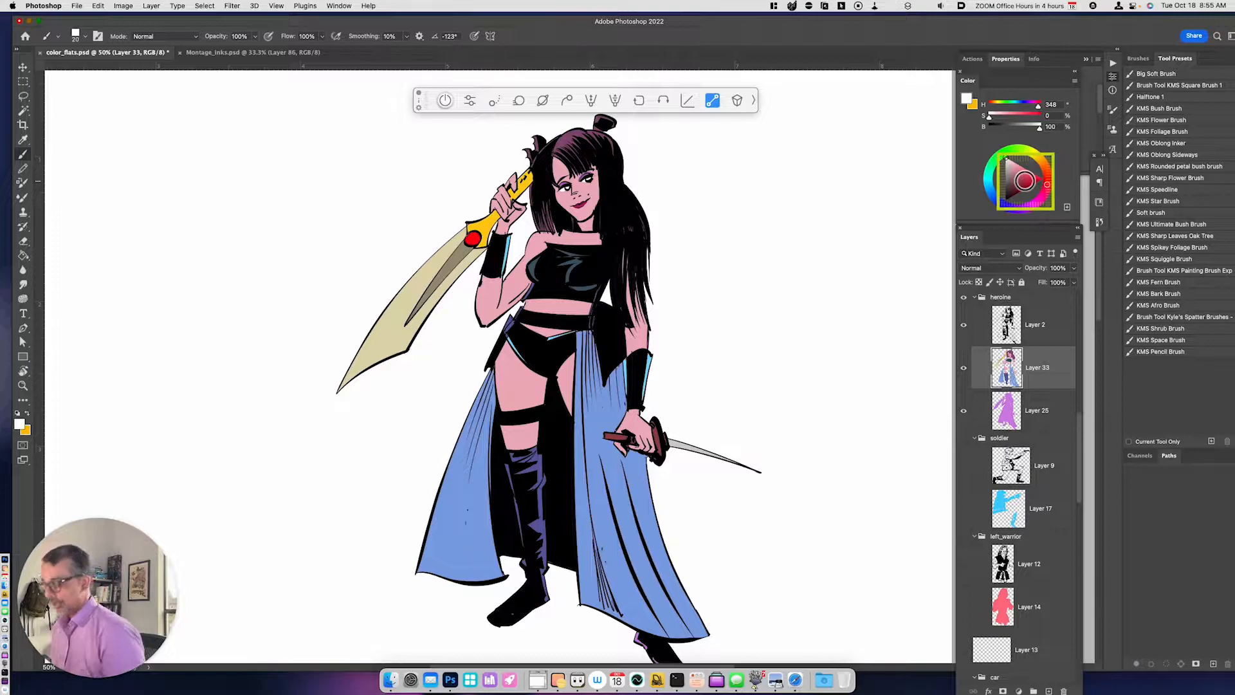
pyautogui.press('alt+shift+super+n')
pyautogui.press('b')
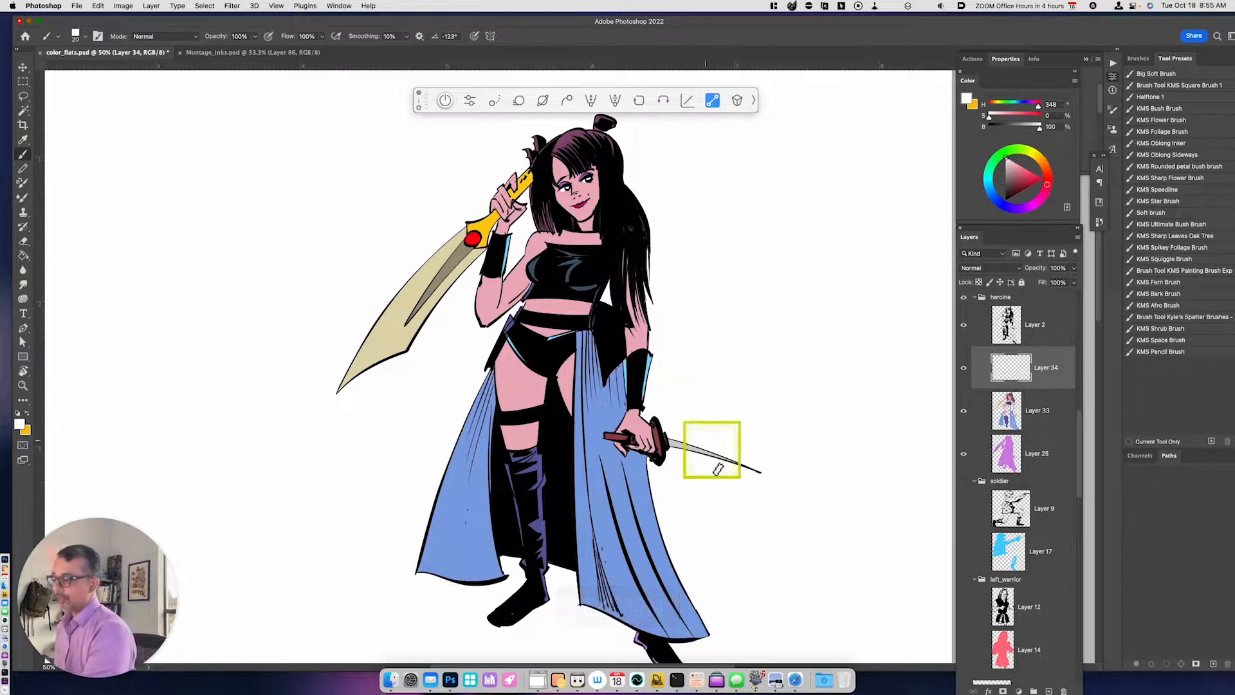
pyautogui.moveTo(669, 443)
pyautogui.mouseDown()
pyautogui.moveTo(713, 463)
pyautogui.moveTo(676, 444)
pyautogui.mouseUp()
pyautogui.press('super+z')
pyautogui.moveTo(671, 441); pyautogui.dragTo(724, 462)
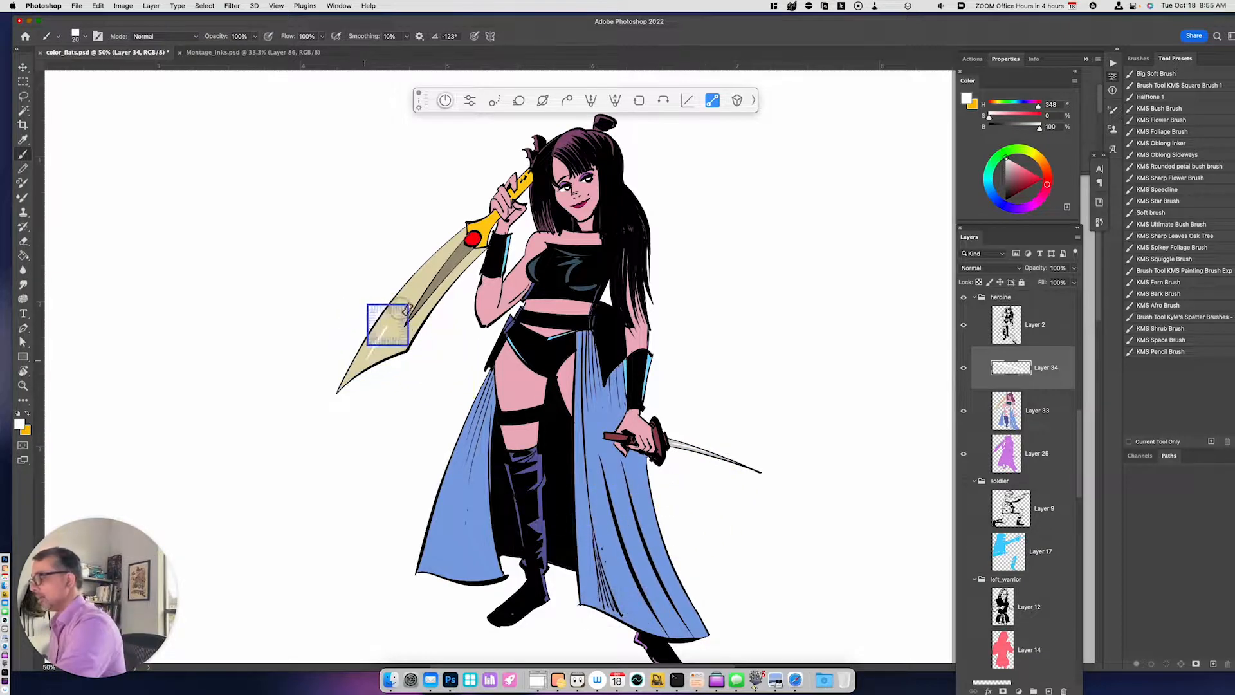
# - Paint white highlights along the large sword's blade, on its red gem and on the yellow hilt
pyautogui.moveTo(379, 337); pyautogui.dragTo(477, 233)
pyautogui.moveTo(415, 317); pyautogui.dragTo(470, 255)
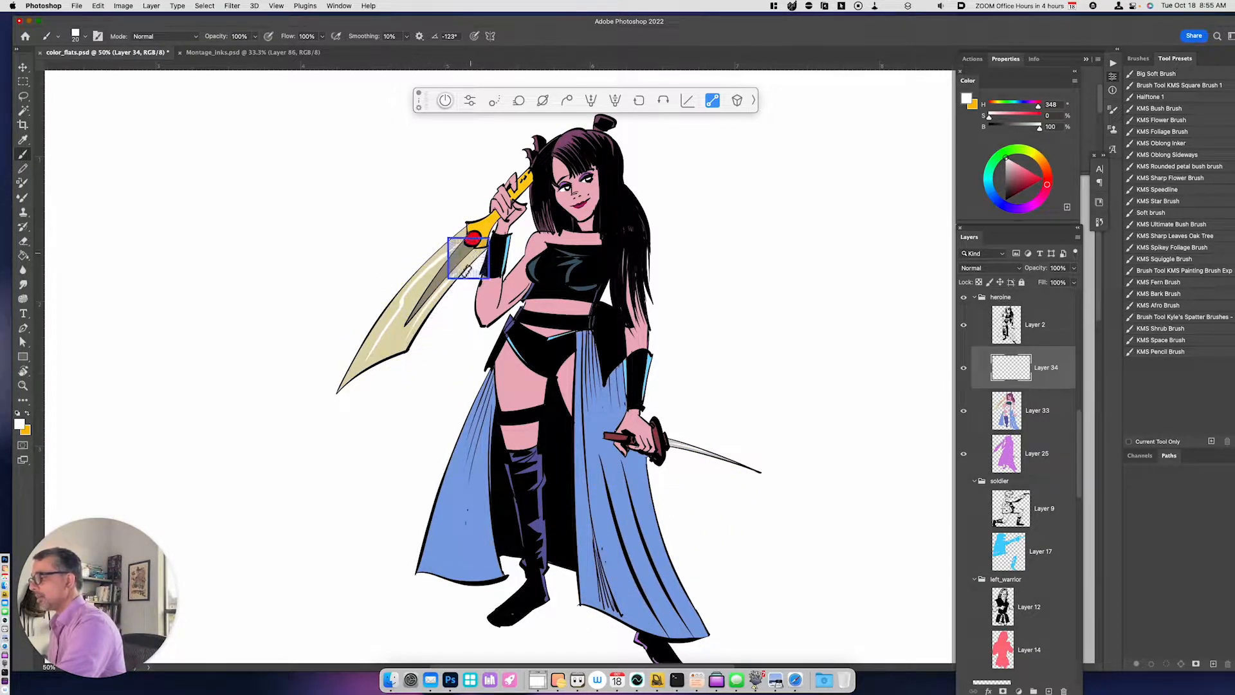
pyautogui.moveTo(383, 349)
pyautogui.mouseDown()
pyautogui.moveTo(402, 315)
pyautogui.moveTo(376, 360)
pyautogui.moveTo(421, 286)
pyautogui.mouseUp()
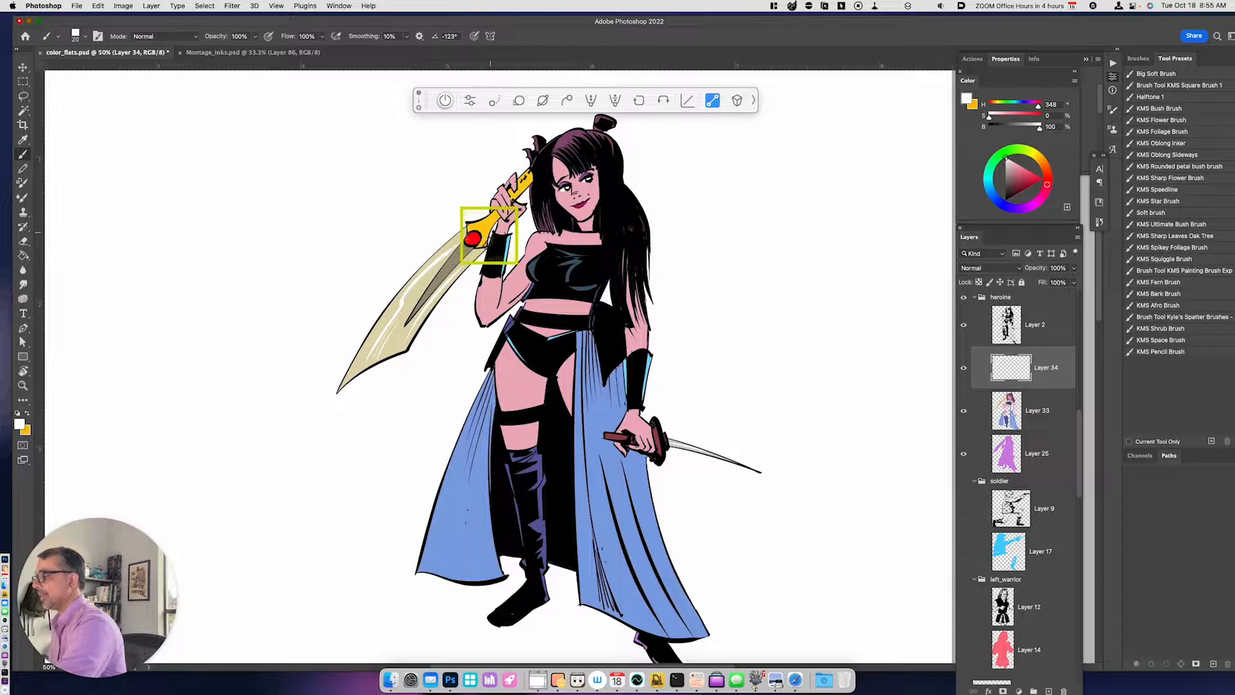
pyautogui.press('super+z')
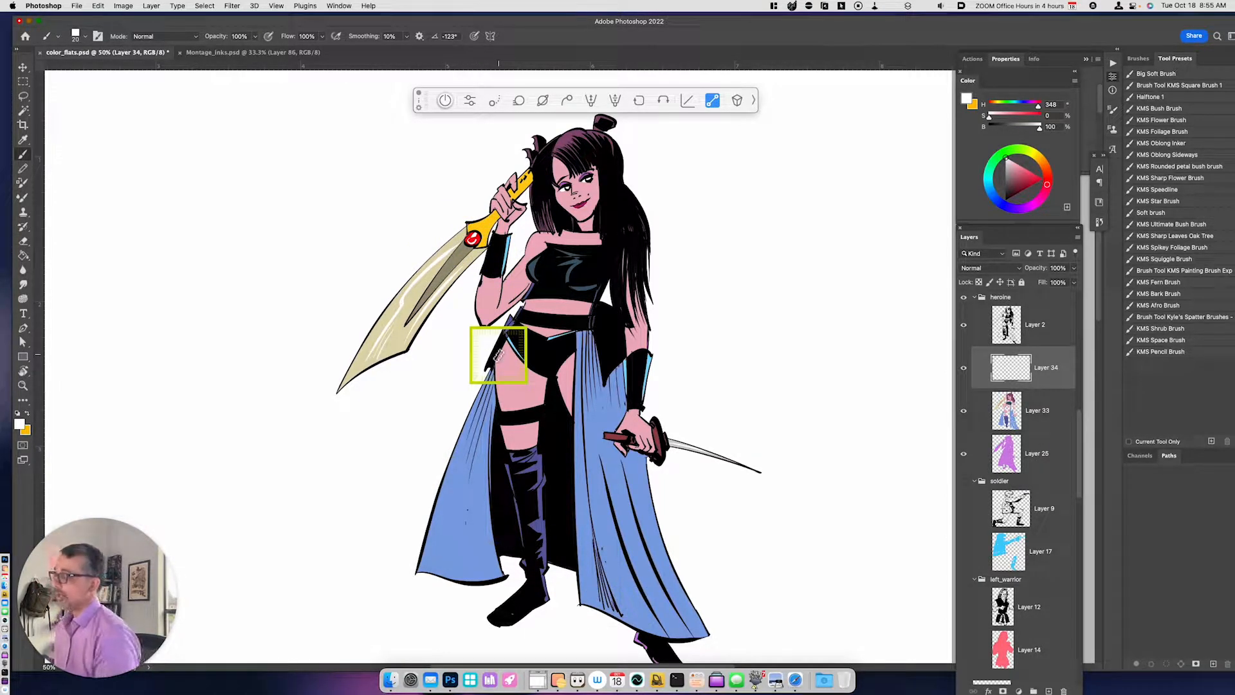
pyautogui.moveTo(518, 188); pyautogui.dragTo(528, 188)
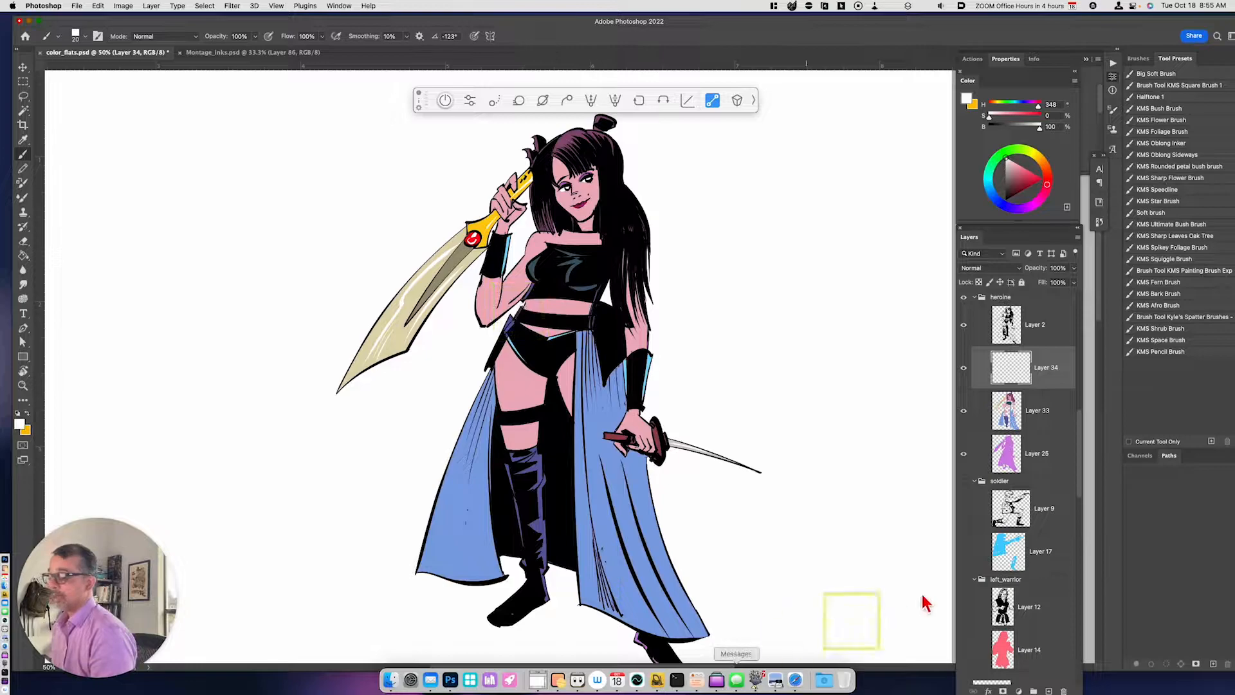
# - Add a new layer above Layer 34 and paint pale cyan (H 185, S 22, B 93) ripple lines over the upper front skirt panel
pyautogui.press('alt+shift+super+n')
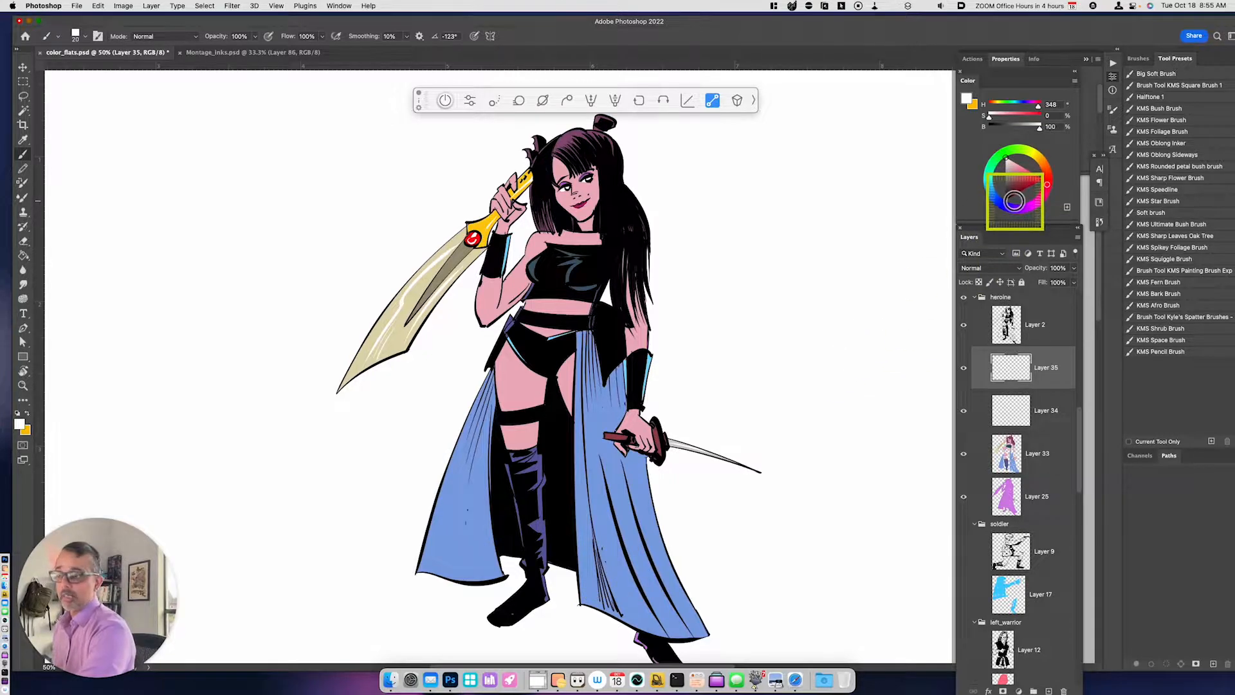
pyautogui.click(988, 181)
pyautogui.click(1025, 178)
pyautogui.moveTo(1029, 175); pyautogui.dragTo(1017, 167)
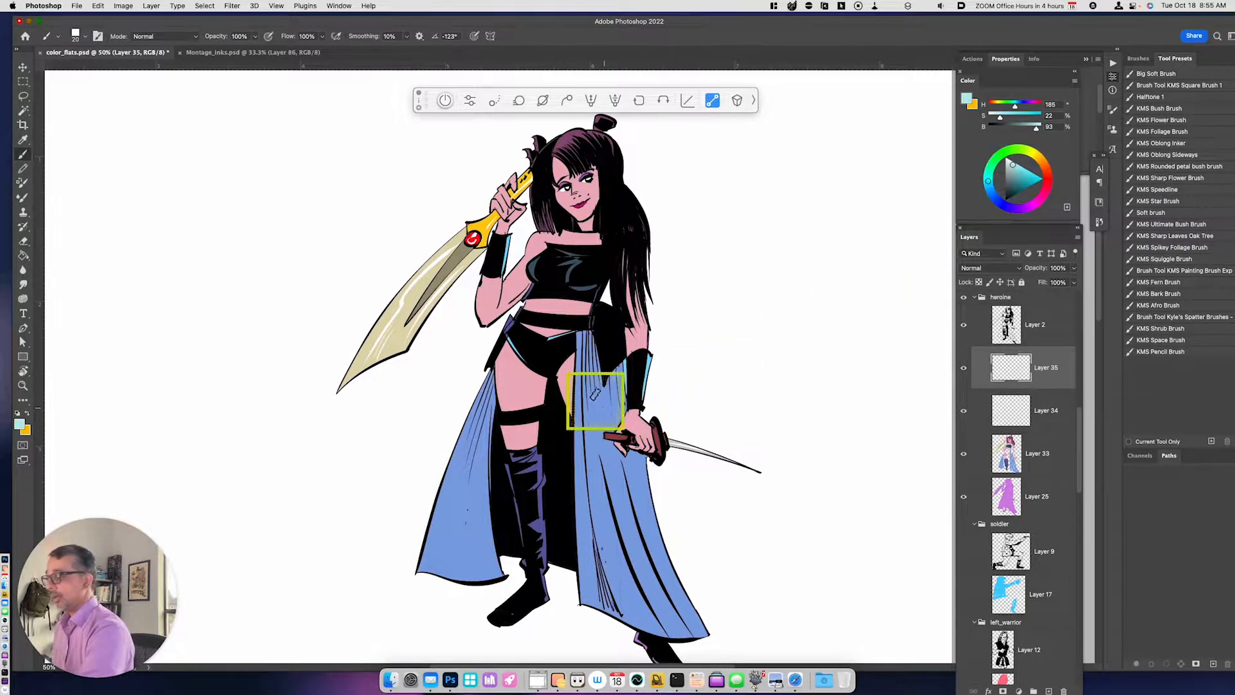
pyautogui.click(575, 367)
pyautogui.moveTo(598, 398)
pyautogui.mouseDown()
pyautogui.moveTo(620, 380)
pyautogui.moveTo(600, 393)
pyautogui.moveTo(633, 403)
pyautogui.moveTo(612, 395)
pyautogui.moveTo(577, 413)
pyautogui.mouseUp()
pyautogui.moveTo(599, 365)
pyautogui.mouseDown()
pyautogui.moveTo(579, 341)
pyautogui.moveTo(615, 387)
pyautogui.moveTo(588, 442)
pyautogui.moveTo(589, 413)
pyautogui.moveTo(599, 435)
pyautogui.moveTo(579, 466)
pyautogui.moveTo(604, 444)
pyautogui.moveTo(613, 469)
pyautogui.moveTo(623, 461)
pyautogui.moveTo(598, 472)
pyautogui.moveTo(607, 465)
pyautogui.moveTo(574, 518)
pyautogui.mouseUp()
pyautogui.moveTo(586, 475)
pyautogui.mouseDown()
pyautogui.moveTo(610, 508)
pyautogui.moveTo(598, 500)
pyautogui.moveTo(603, 546)
pyautogui.moveTo(578, 551)
pyautogui.moveTo(614, 523)
pyautogui.mouseUp()
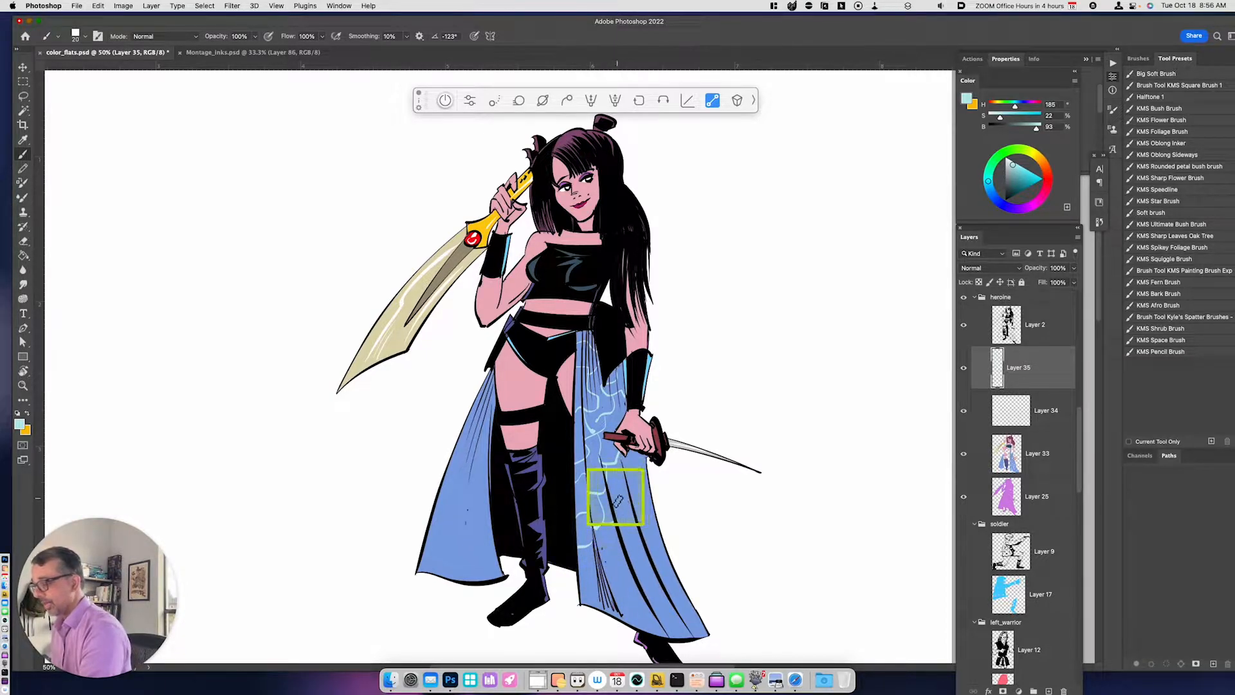
# - Continue the pale cyan ripple pattern down the front skirt panel to its hem, undoing misplaced strokes
pyautogui.moveTo(651, 471); pyautogui.dragTo(635, 487)
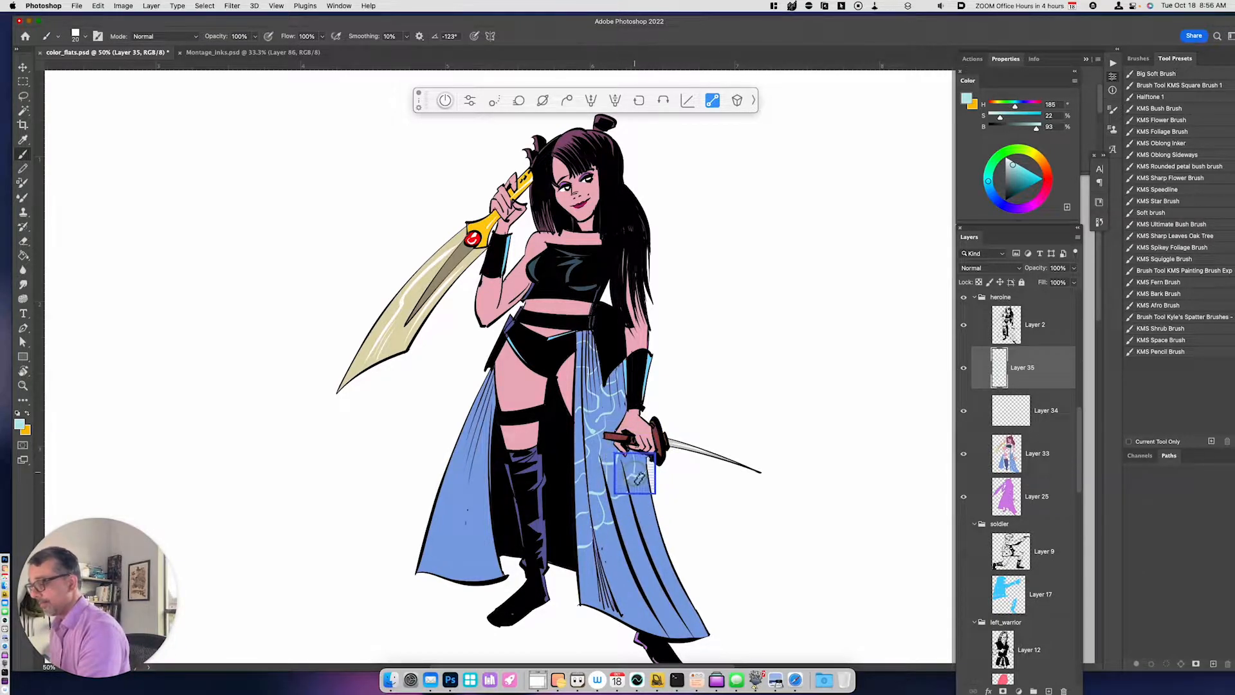
pyautogui.moveTo(654, 511); pyautogui.dragTo(638, 513)
pyautogui.press('super+z')
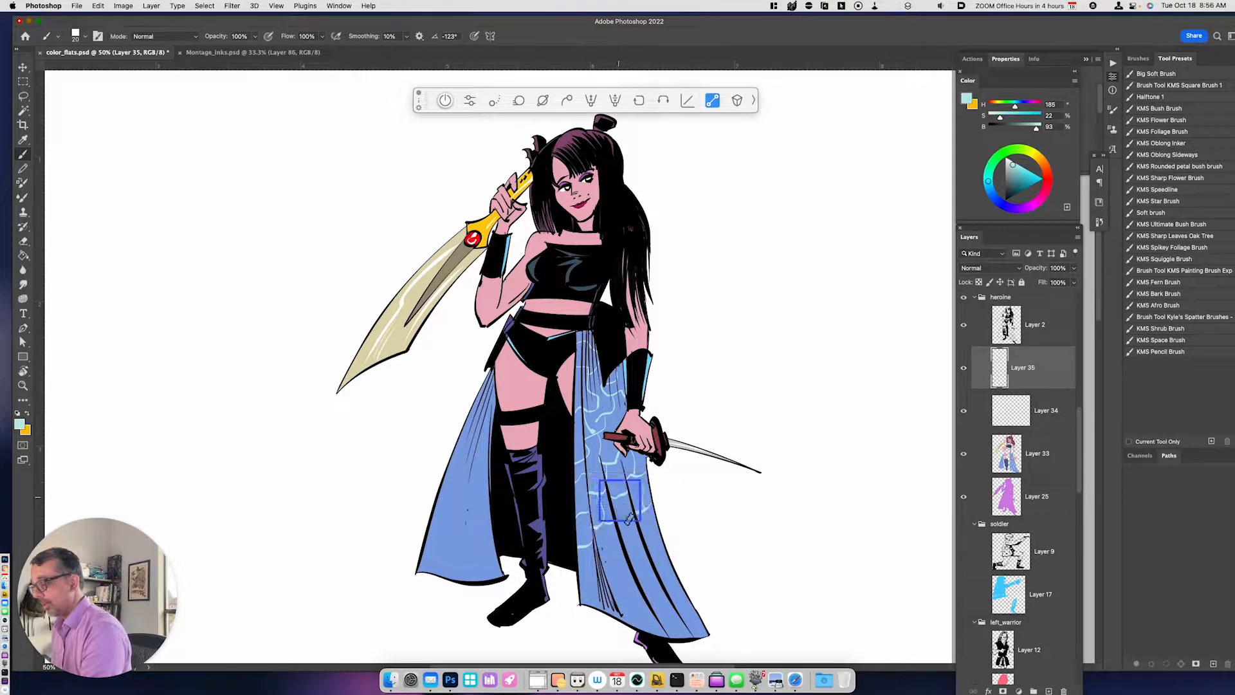
pyautogui.press('super+z')
pyautogui.moveTo(634, 527); pyautogui.dragTo(614, 547)
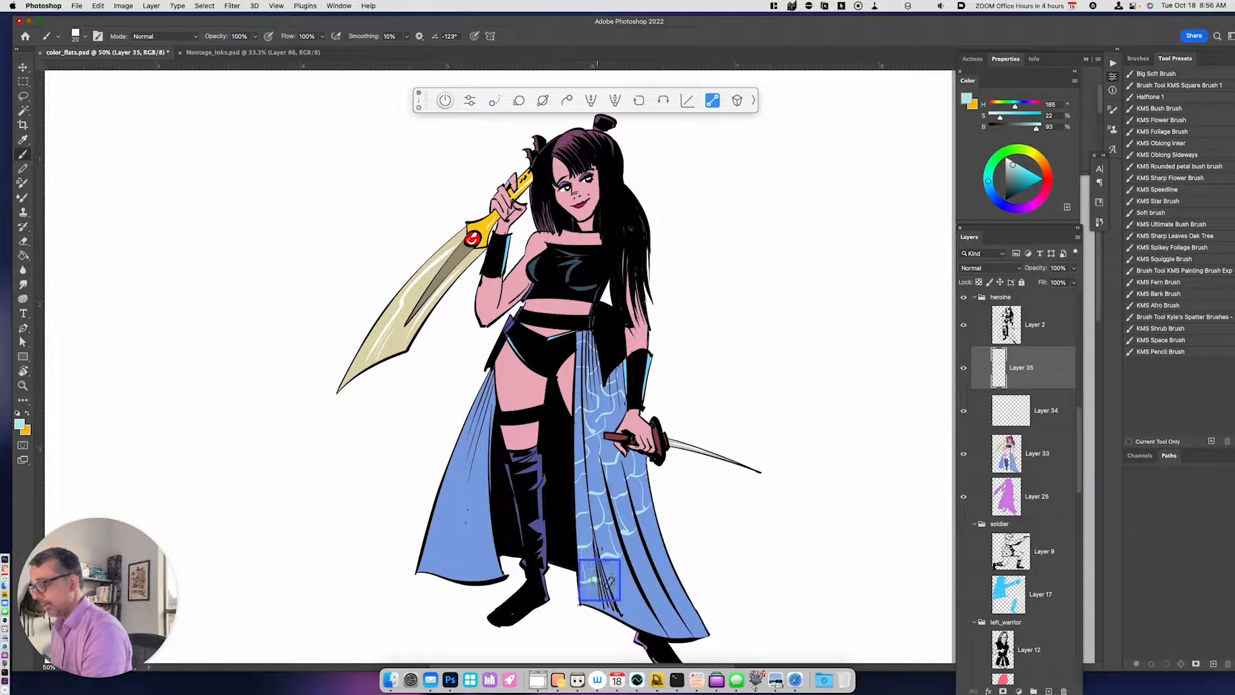
pyautogui.moveTo(623, 603)
pyautogui.mouseDown()
pyautogui.moveTo(615, 565)
pyautogui.moveTo(639, 556)
pyautogui.mouseUp()
pyautogui.moveTo(657, 597); pyautogui.dragTo(658, 599)
pyautogui.moveTo(637, 592); pyautogui.dragTo(665, 592)
pyautogui.moveTo(644, 513)
pyautogui.mouseDown()
pyautogui.moveTo(691, 629)
pyautogui.moveTo(639, 631)
pyautogui.mouseUp()
pyautogui.moveTo(583, 577); pyautogui.dragTo(601, 612)
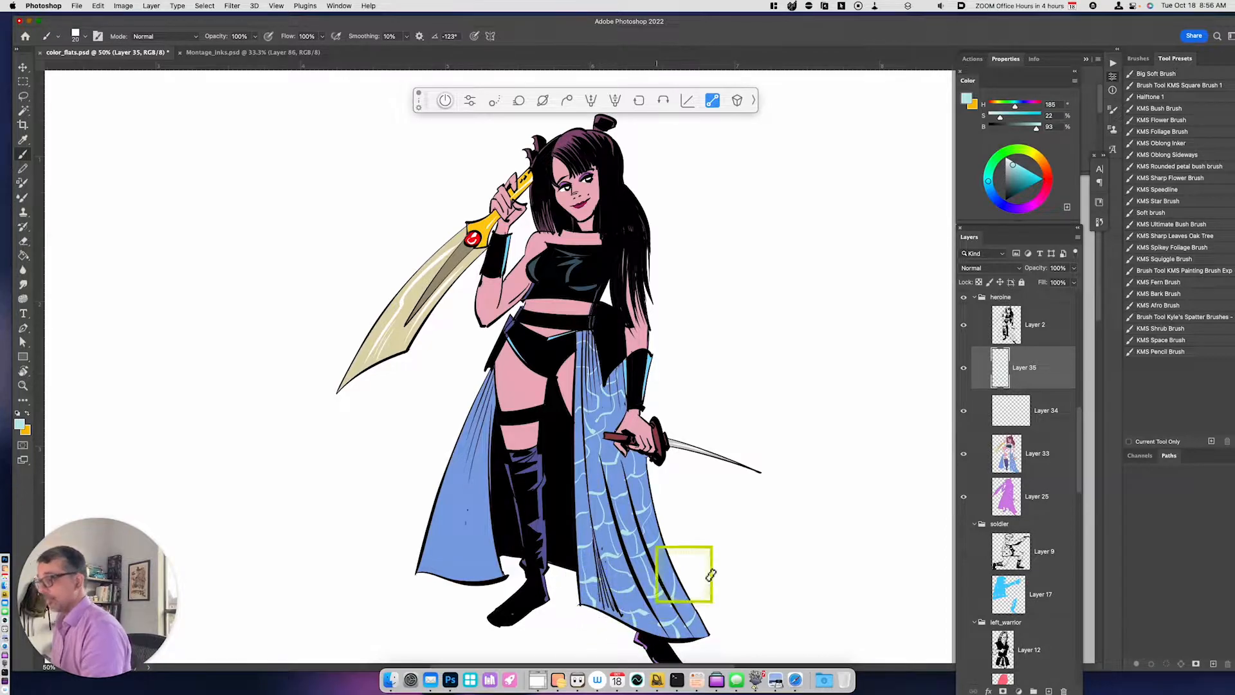
# - Paint the same pale cyan ripple pattern over the rear skirt panel beside the booted leg
pyautogui.moveTo(479, 407)
pyautogui.mouseDown()
pyautogui.moveTo(487, 474)
pyautogui.moveTo(488, 424)
pyautogui.moveTo(490, 454)
pyautogui.moveTo(464, 472)
pyautogui.moveTo(491, 451)
pyautogui.moveTo(460, 445)
pyautogui.moveTo(483, 450)
pyautogui.moveTo(476, 464)
pyautogui.moveTo(468, 449)
pyautogui.moveTo(467, 475)
pyautogui.moveTo(455, 470)
pyautogui.moveTo(476, 468)
pyautogui.moveTo(481, 485)
pyautogui.moveTo(483, 473)
pyautogui.moveTo(484, 496)
pyautogui.moveTo(474, 478)
pyautogui.moveTo(456, 504)
pyautogui.moveTo(453, 480)
pyautogui.moveTo(459, 501)
pyautogui.moveTo(439, 495)
pyautogui.moveTo(451, 499)
pyautogui.moveTo(442, 540)
pyautogui.mouseUp()
pyautogui.moveTo(477, 496)
pyautogui.mouseDown()
pyautogui.moveTo(467, 534)
pyautogui.moveTo(450, 517)
pyautogui.moveTo(493, 538)
pyautogui.moveTo(475, 542)
pyautogui.moveTo(471, 575)
pyautogui.moveTo(474, 553)
pyautogui.moveTo(445, 533)
pyautogui.moveTo(443, 548)
pyautogui.moveTo(468, 548)
pyautogui.moveTo(458, 577)
pyautogui.mouseUp()
pyautogui.moveTo(468, 577); pyautogui.dragTo(469, 579)
pyautogui.moveTo(444, 558); pyautogui.dragTo(441, 548)
pyautogui.moveTo(425, 553); pyautogui.dragTo(437, 571)
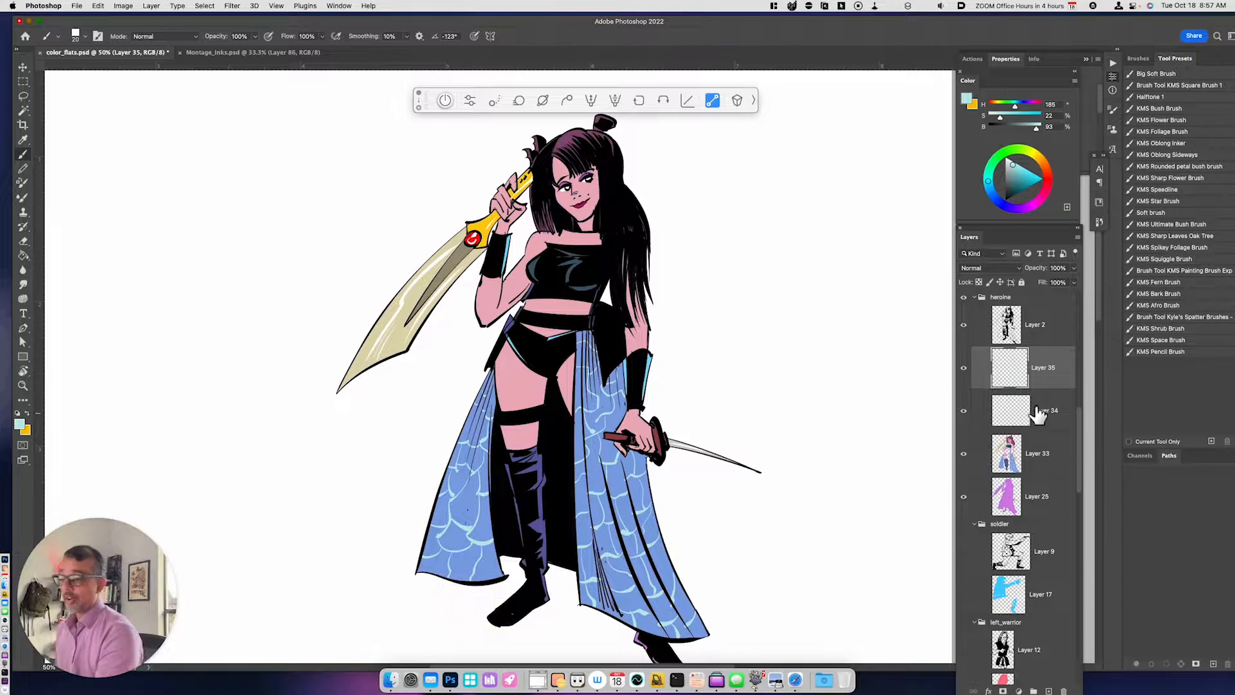
# - Apply a Color Overlay layer style in light aqua to the skirt pattern on Layer 35
pyautogui.click(989, 690)
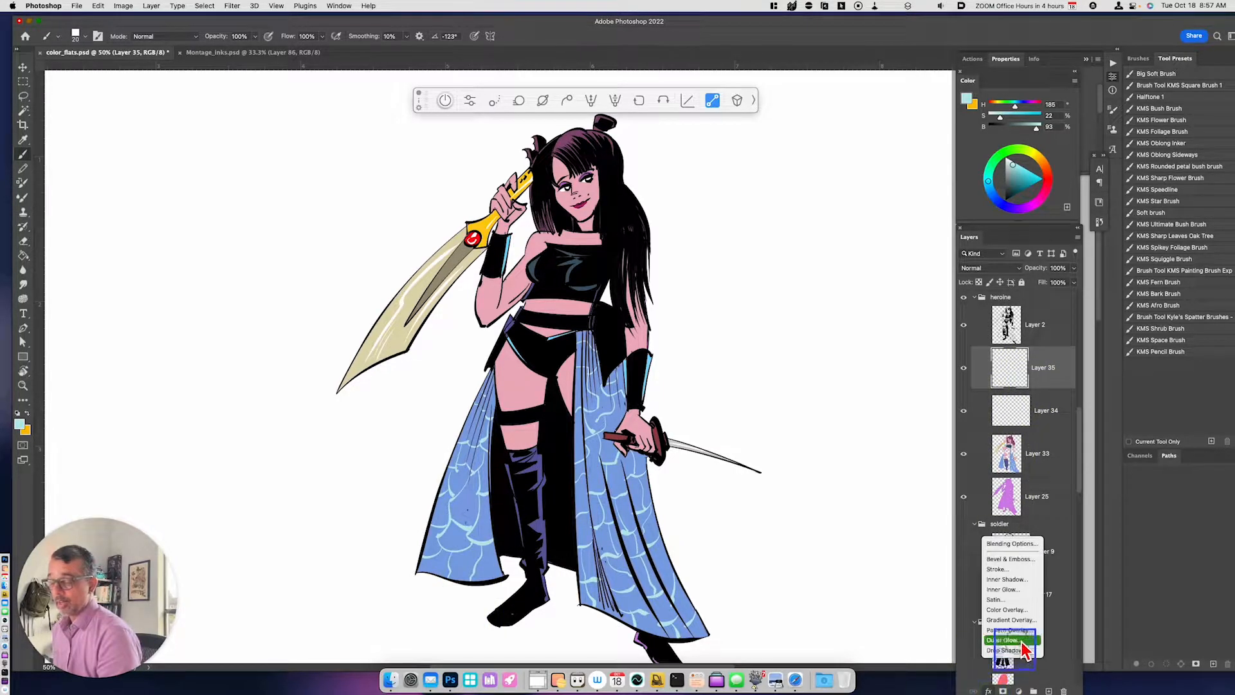
pyautogui.click(1021, 617)
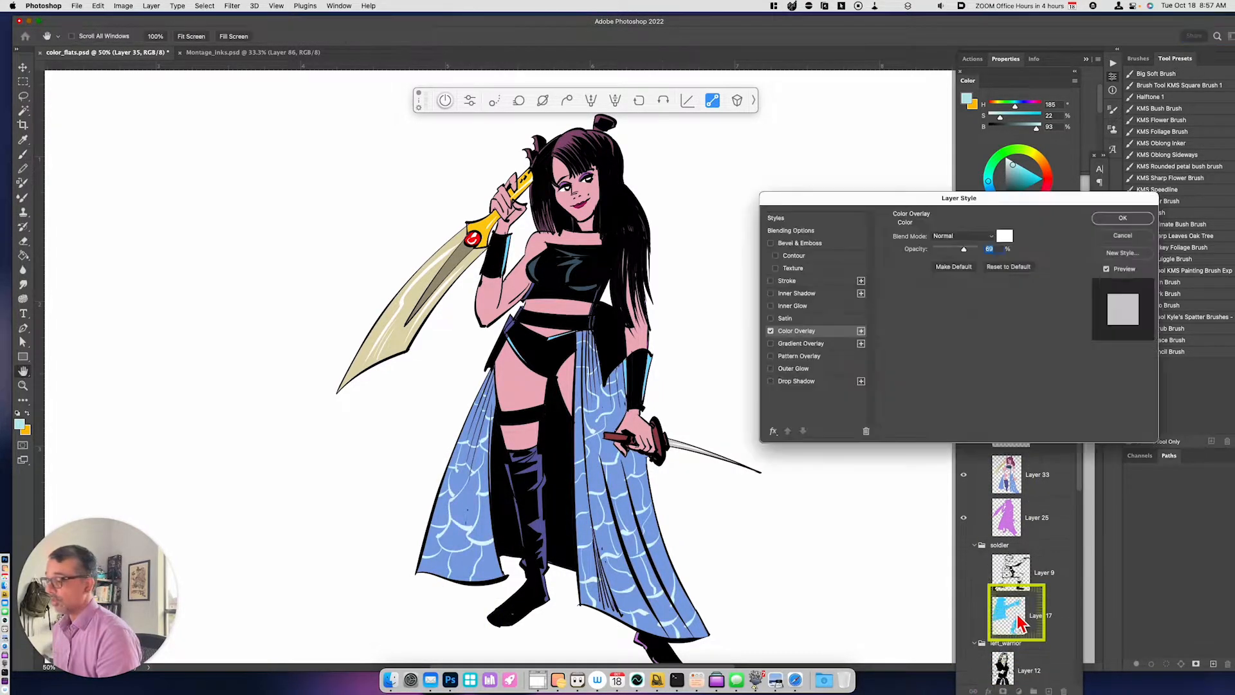
pyautogui.click(1005, 235)
pyautogui.click(759, 442)
pyautogui.click(800, 435)
pyautogui.click(819, 468)
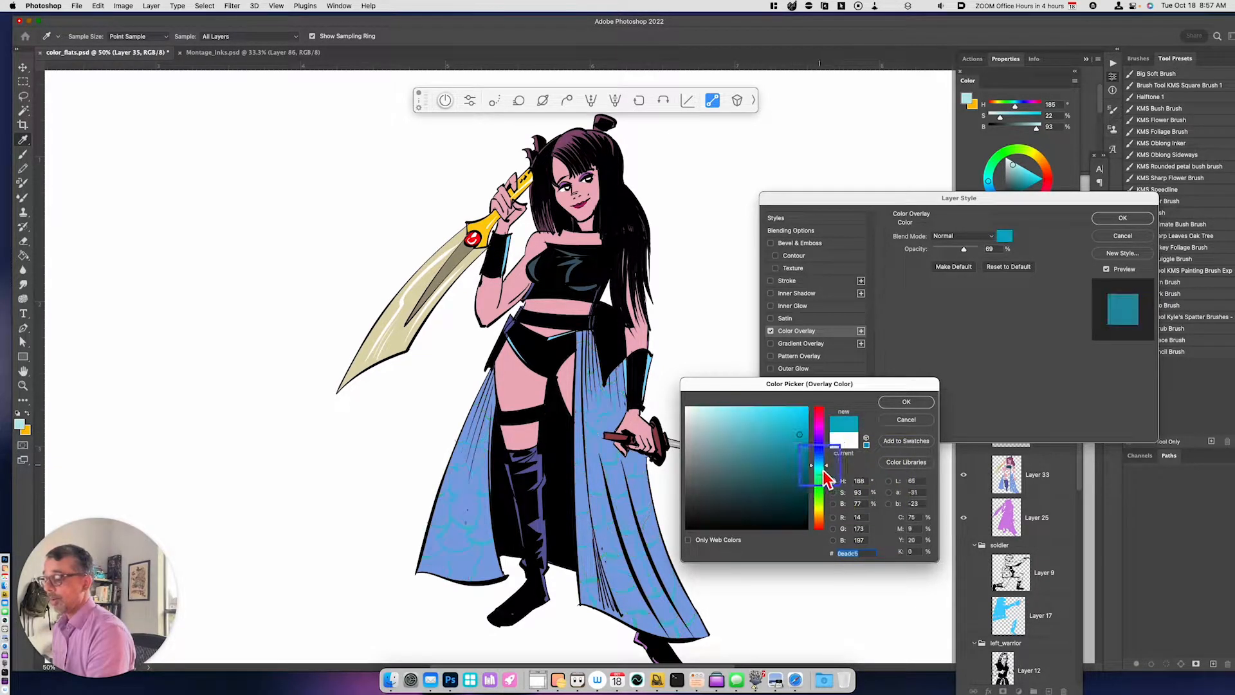
pyautogui.click(718, 407)
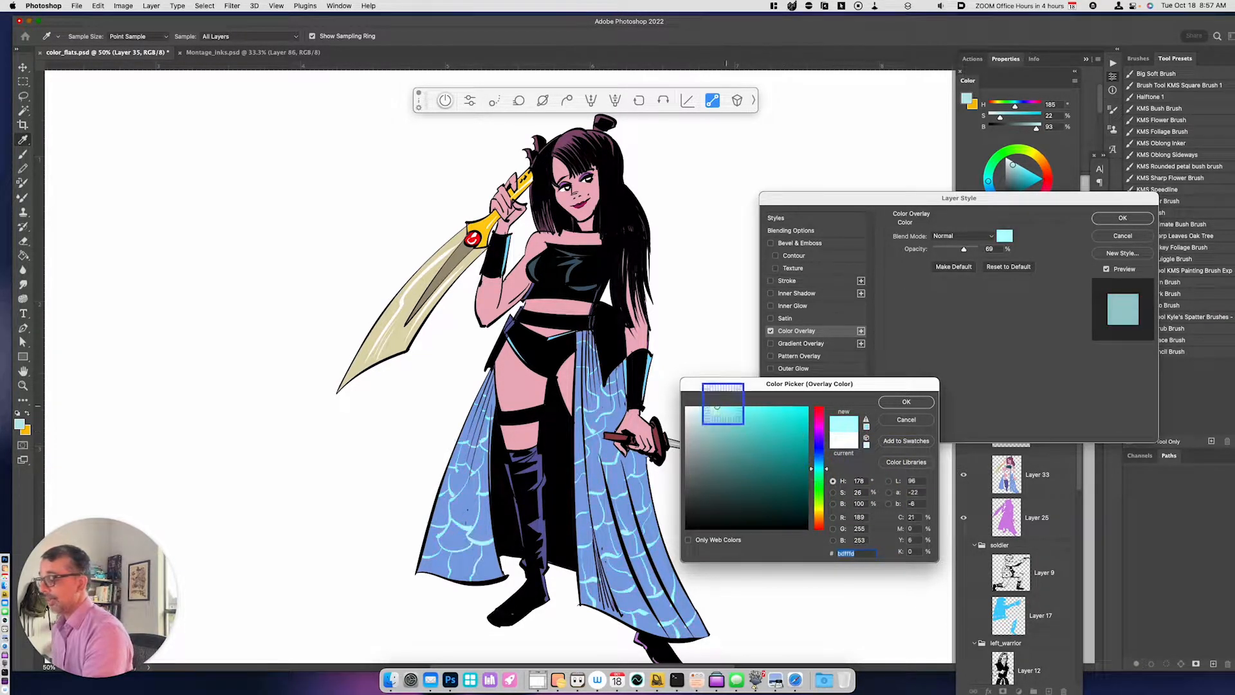
pyautogui.click(728, 407)
pyautogui.click(907, 402)
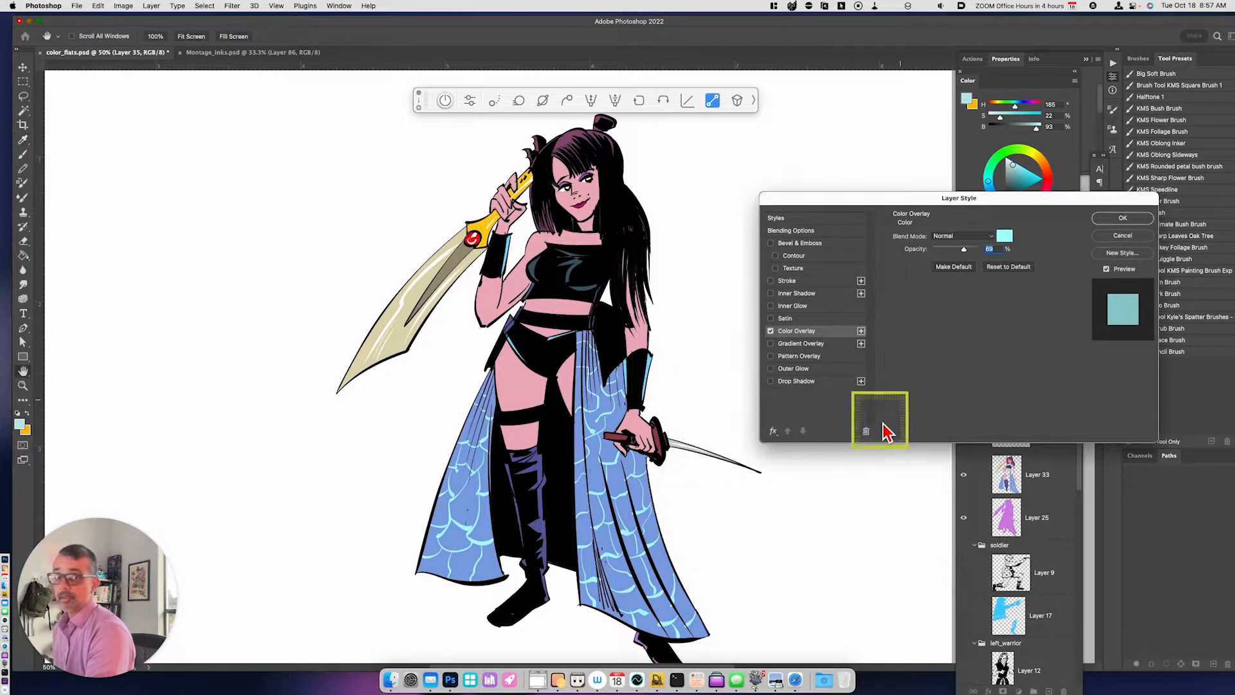
pyautogui.click(1121, 218)
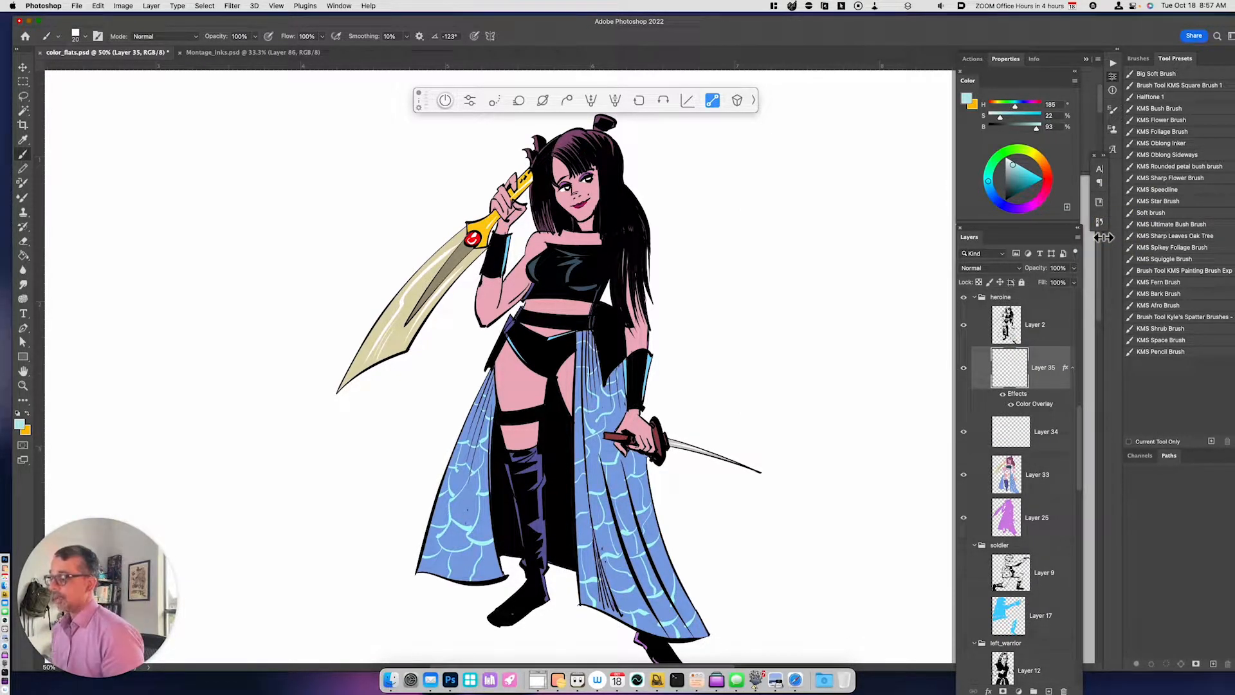
# - On Layer 33, lasso the lit areas of the hair, face, upper chest and raised arm
pyautogui.press('space')
pyautogui.moveTo(698, 488); pyautogui.dragTo(691, 525)
pyautogui.click(1028, 482)
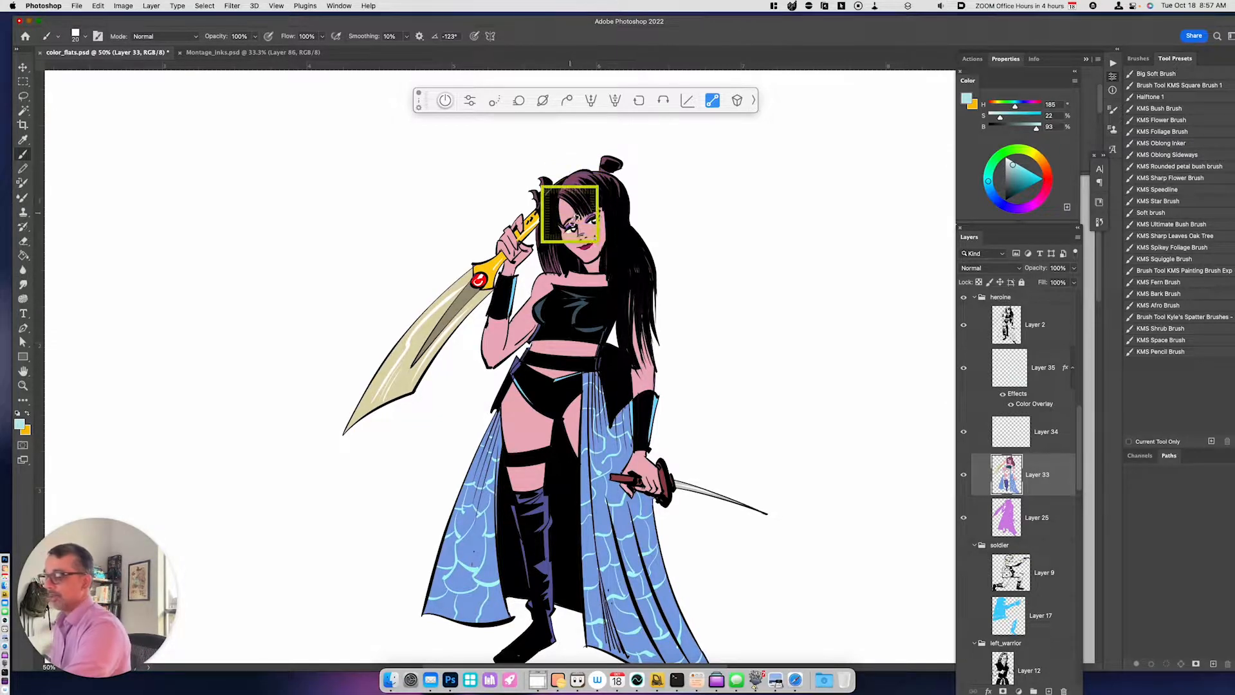
pyautogui.press('l')
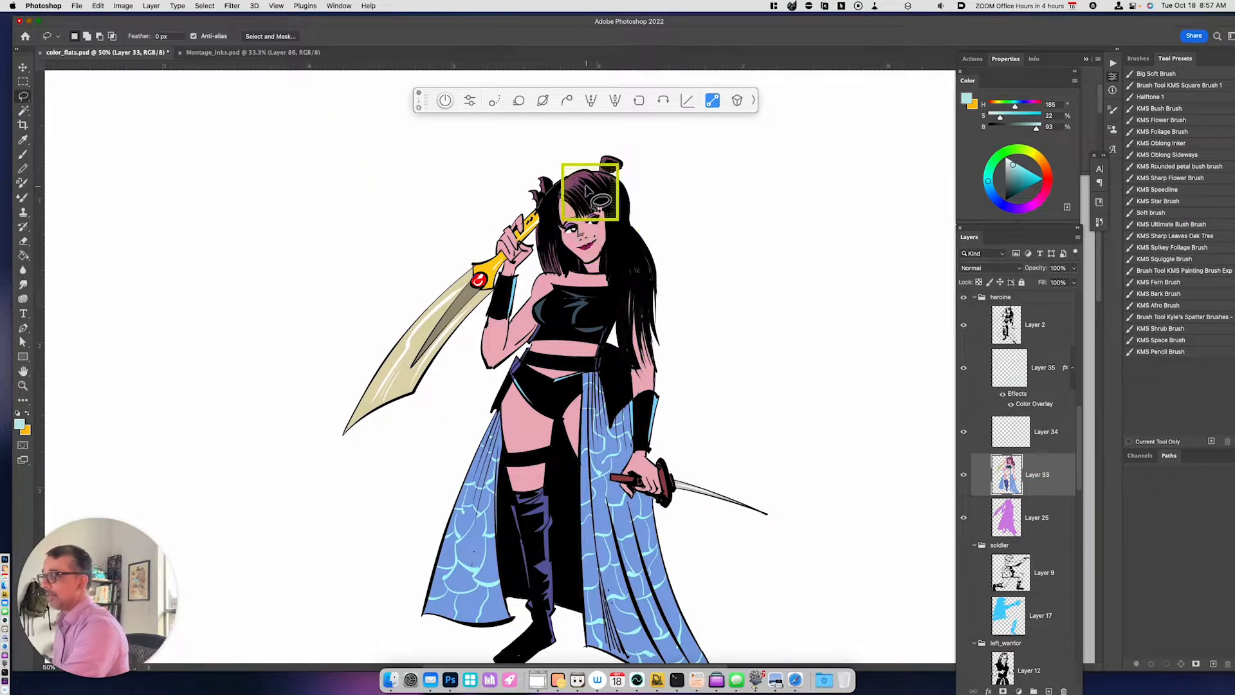
pyautogui.moveTo(555, 194)
pyautogui.mouseDown()
pyautogui.moveTo(576, 172)
pyautogui.moveTo(588, 194)
pyautogui.mouseUp()
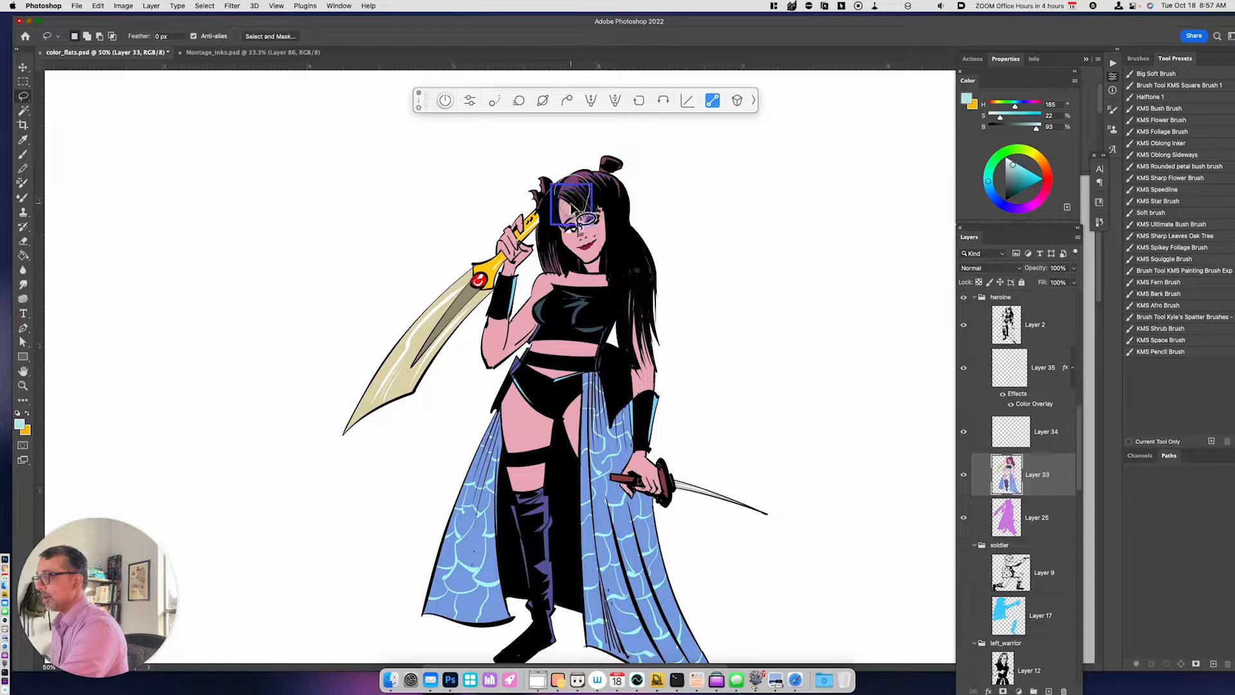
pyautogui.moveTo(550, 260); pyautogui.dragTo(548, 188)
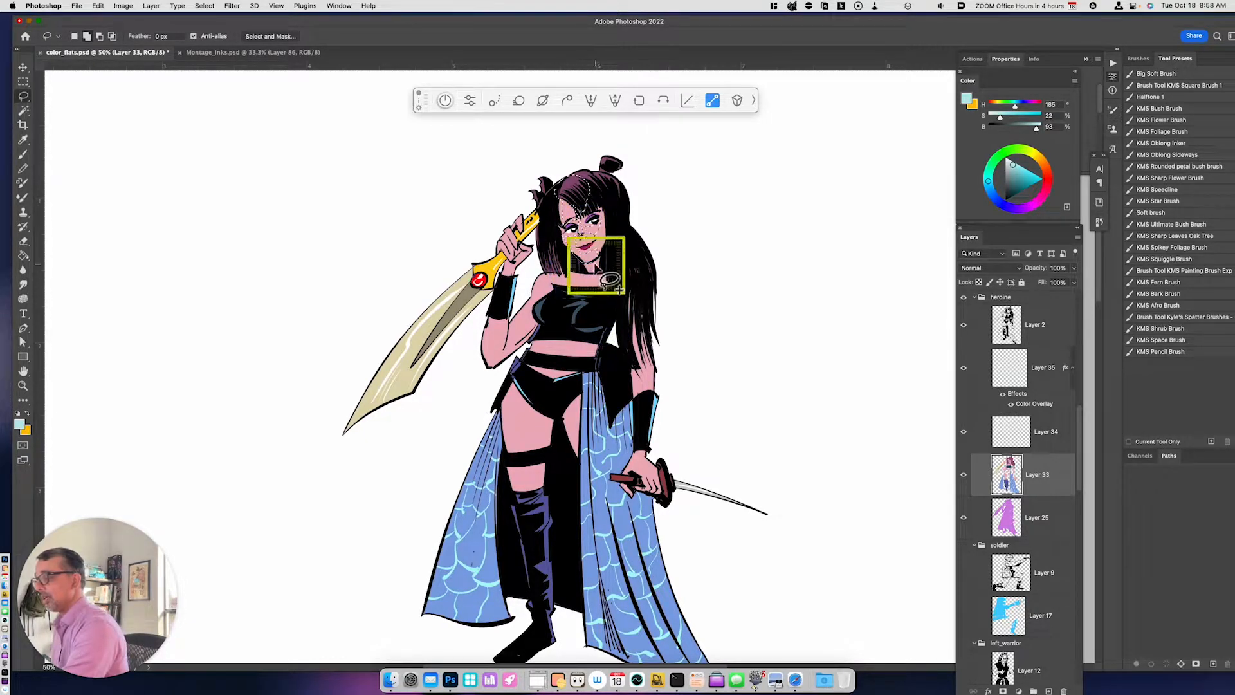
pyautogui.moveTo(550, 278)
pyautogui.mouseDown()
pyautogui.moveTo(610, 275)
pyautogui.moveTo(536, 300)
pyautogui.moveTo(559, 283)
pyautogui.mouseUp()
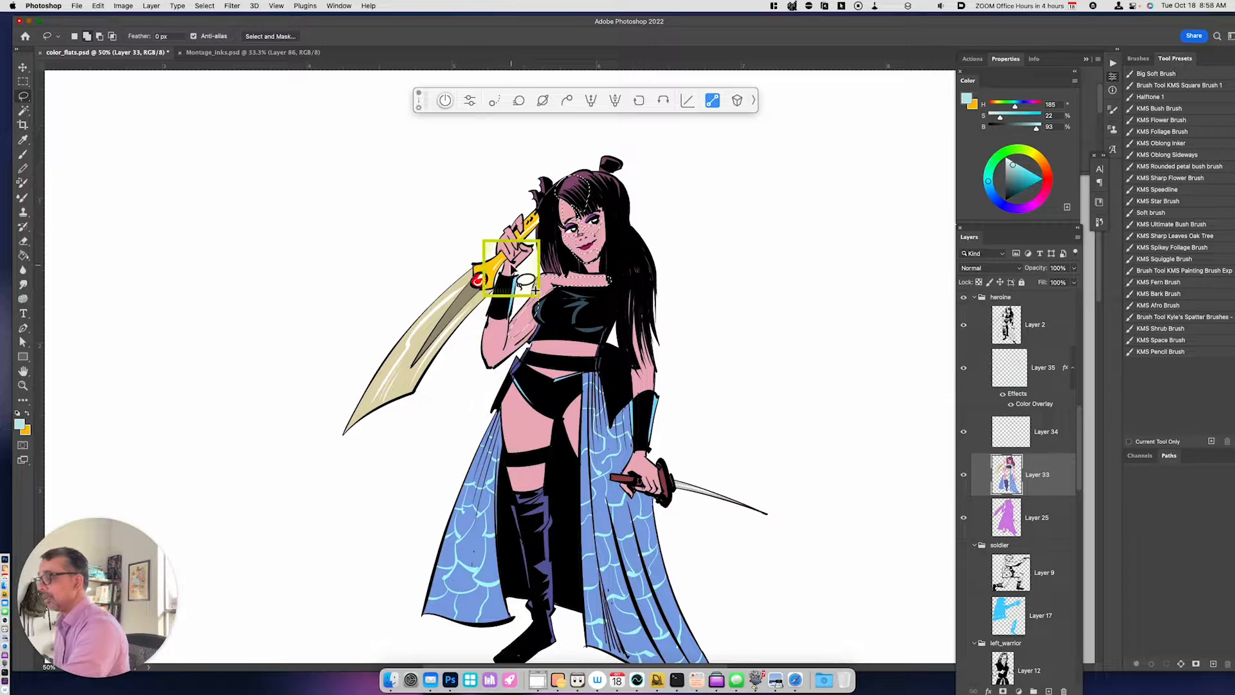
pyautogui.moveTo(499, 250)
pyautogui.mouseDown()
pyautogui.moveTo(515, 222)
pyautogui.moveTo(510, 241)
pyautogui.mouseUp()
pyautogui.moveTo(495, 341)
pyautogui.mouseDown()
pyautogui.moveTo(491, 358)
pyautogui.moveTo(510, 338)
pyautogui.mouseUp()
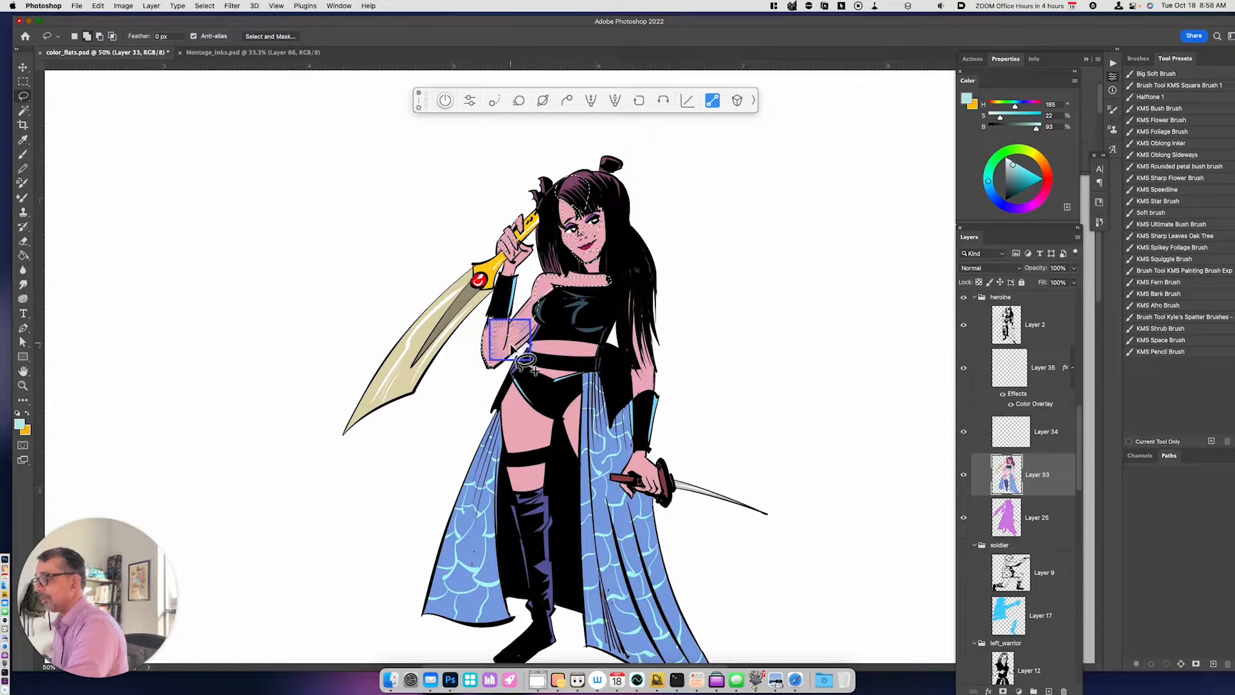
# - Add the lit areas of the hip, midriff, leg, boot, lowered arm and hand to the lasso selection
pyautogui.moveTo(534, 403)
pyautogui.mouseDown()
pyautogui.moveTo(514, 452)
pyautogui.moveTo(516, 375)
pyautogui.moveTo(533, 400)
pyautogui.mouseUp()
pyautogui.moveTo(557, 336)
pyautogui.mouseDown()
pyautogui.moveTo(525, 380)
pyautogui.moveTo(556, 336)
pyautogui.mouseUp()
pyautogui.moveTo(532, 453)
pyautogui.mouseDown()
pyautogui.moveTo(536, 487)
pyautogui.moveTo(512, 453)
pyautogui.moveTo(534, 490)
pyautogui.moveTo(535, 592)
pyautogui.moveTo(511, 504)
pyautogui.moveTo(522, 492)
pyautogui.mouseUp()
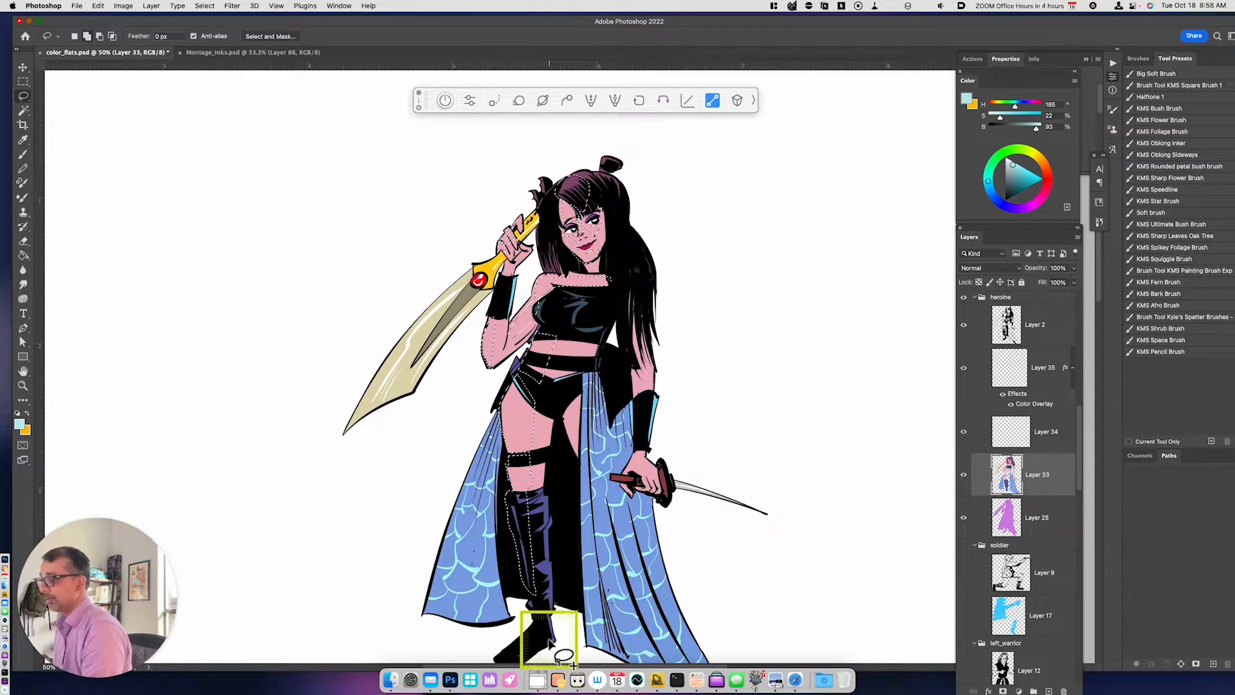
pyautogui.moveTo(634, 349)
pyautogui.mouseDown()
pyautogui.moveTo(642, 359)
pyautogui.moveTo(633, 350)
pyautogui.mouseUp()
pyautogui.moveTo(642, 453)
pyautogui.mouseDown()
pyautogui.moveTo(653, 481)
pyautogui.moveTo(623, 474)
pyautogui.moveTo(641, 442)
pyautogui.mouseUp()
pyautogui.moveTo(628, 501)
pyautogui.mouseDown()
pyautogui.moveTo(652, 490)
pyautogui.moveTo(650, 472)
pyautogui.moveTo(657, 519)
pyautogui.moveTo(648, 454)
pyautogui.moveTo(642, 526)
pyautogui.mouseUp()
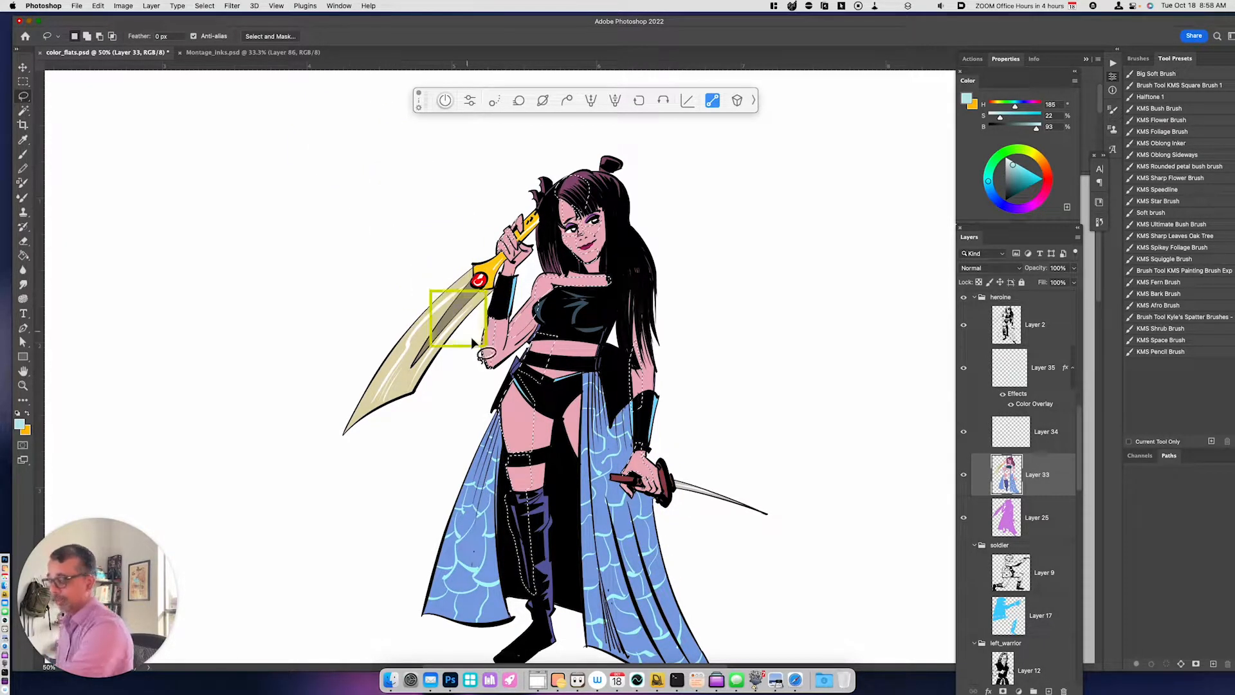
# - Copy the selected lit areas to a new layer and set their Hue/Saturation lightness to +40
pyautogui.press('super+j')
pyautogui.press('super+u')
pyautogui.moveTo(879, 564); pyautogui.dragTo(901, 566)
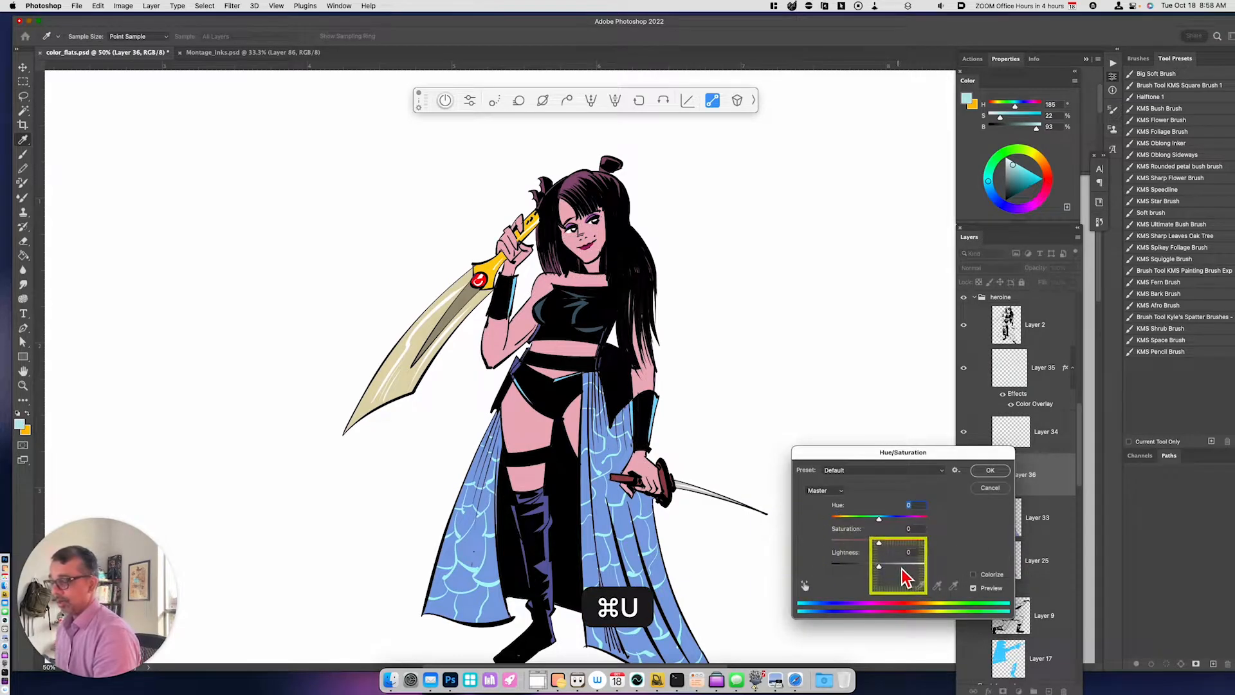
pyautogui.press('Return')
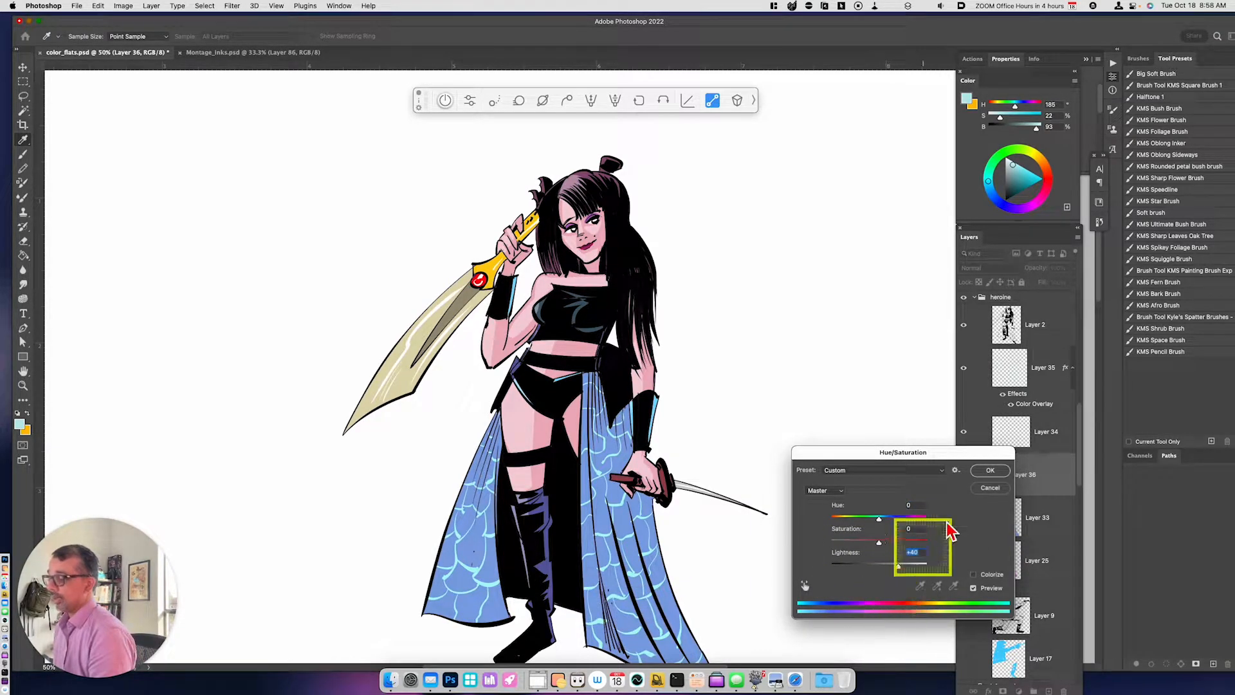
pyautogui.moveTo(998, 478); pyautogui.dragTo(994, 489)
# - Sample the light skin pink (H 349, S 15, B 96) and paint extra highlights on the face, arms, midriff, thigh and lower hand
pyautogui.press('b')
pyautogui.keyDown('alt'); pyautogui.click(523, 431); pyautogui.keyUp('alt')
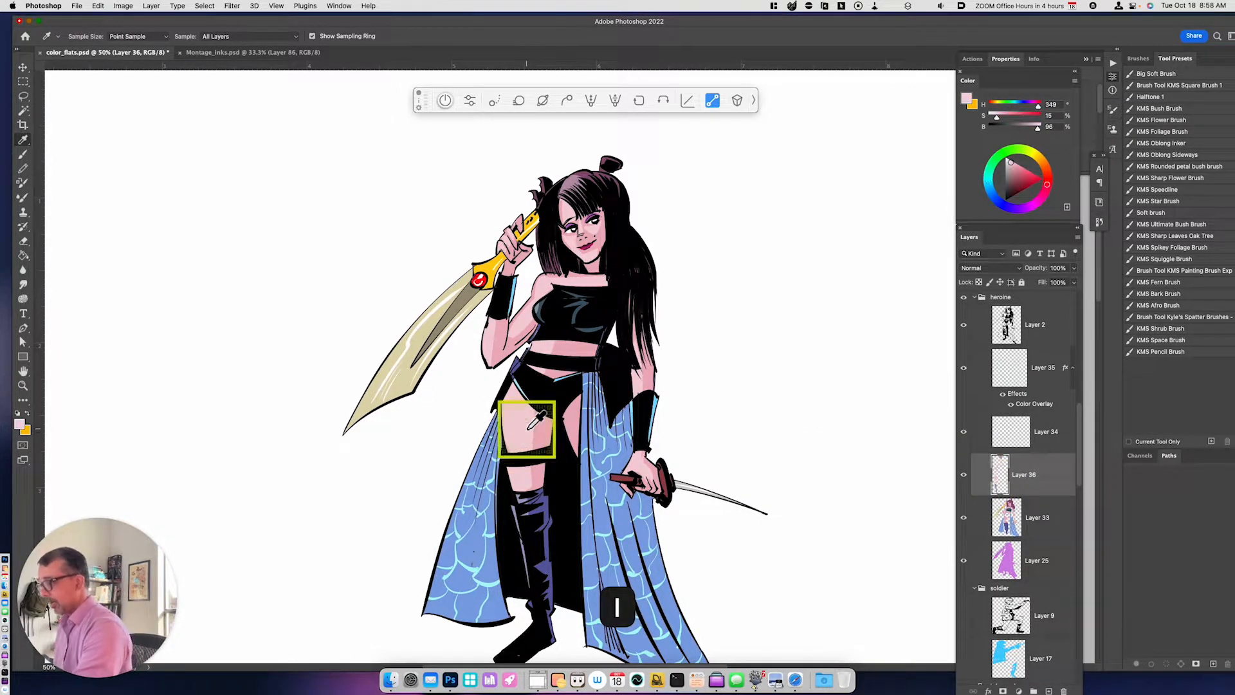
pyautogui.moveTo(582, 243)
pyautogui.mouseDown()
pyautogui.moveTo(606, 225)
pyautogui.moveTo(586, 227)
pyautogui.moveTo(599, 226)
pyautogui.moveTo(595, 256)
pyautogui.moveTo(579, 236)
pyautogui.moveTo(647, 211)
pyautogui.moveTo(613, 211)
pyautogui.moveTo(581, 255)
pyautogui.moveTo(605, 241)
pyautogui.moveTo(602, 222)
pyautogui.moveTo(595, 253)
pyautogui.moveTo(633, 276)
pyautogui.moveTo(644, 204)
pyautogui.moveTo(598, 238)
pyautogui.moveTo(571, 235)
pyautogui.moveTo(562, 207)
pyautogui.moveTo(582, 231)
pyautogui.mouseUp()
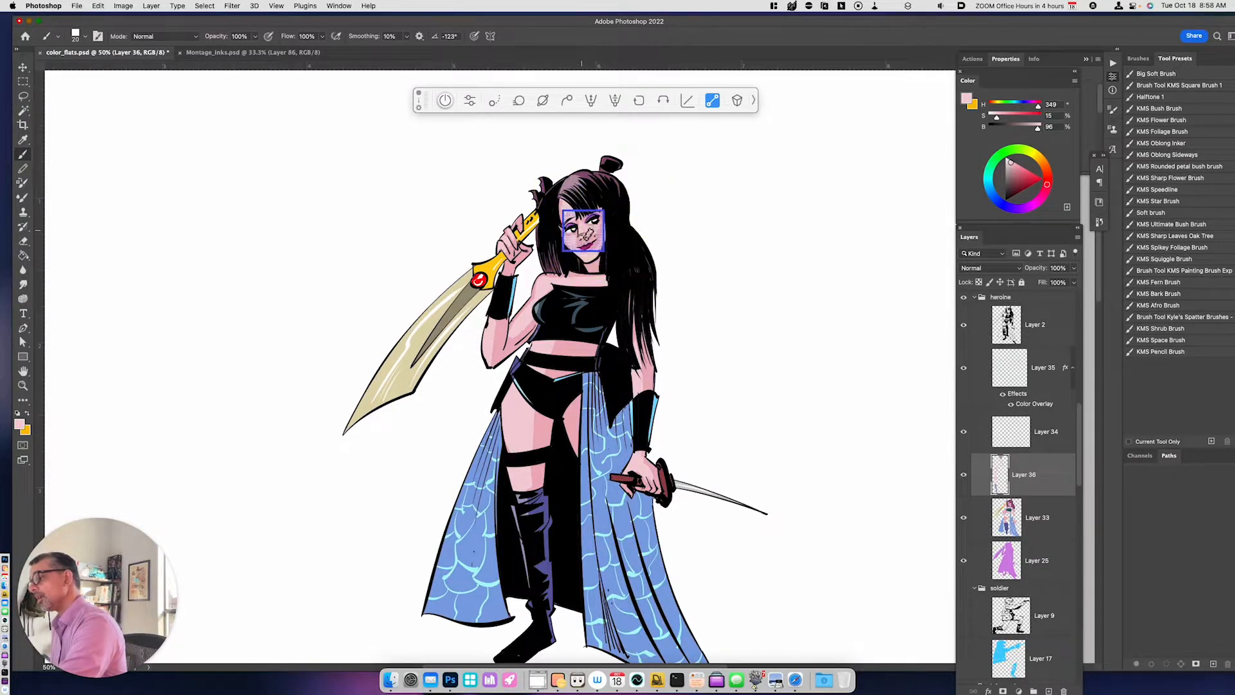
pyautogui.moveTo(607, 297)
pyautogui.mouseDown()
pyautogui.moveTo(572, 276)
pyautogui.moveTo(639, 359)
pyautogui.moveTo(631, 320)
pyautogui.moveTo(642, 383)
pyautogui.mouseUp()
pyautogui.moveTo(647, 508)
pyautogui.mouseDown()
pyautogui.moveTo(646, 525)
pyautogui.moveTo(622, 506)
pyautogui.mouseUp()
pyautogui.moveTo(565, 370)
pyautogui.mouseDown()
pyautogui.moveTo(558, 332)
pyautogui.moveTo(515, 329)
pyautogui.mouseUp()
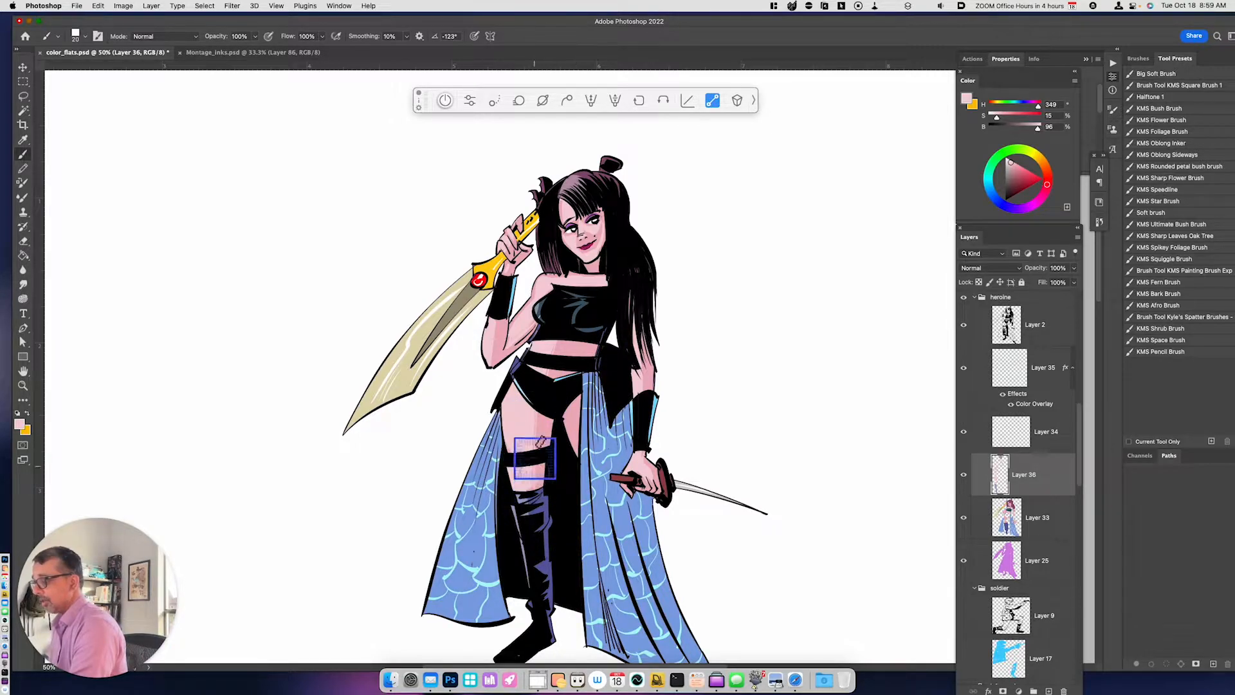
pyautogui.moveTo(639, 457); pyautogui.dragTo(655, 474)
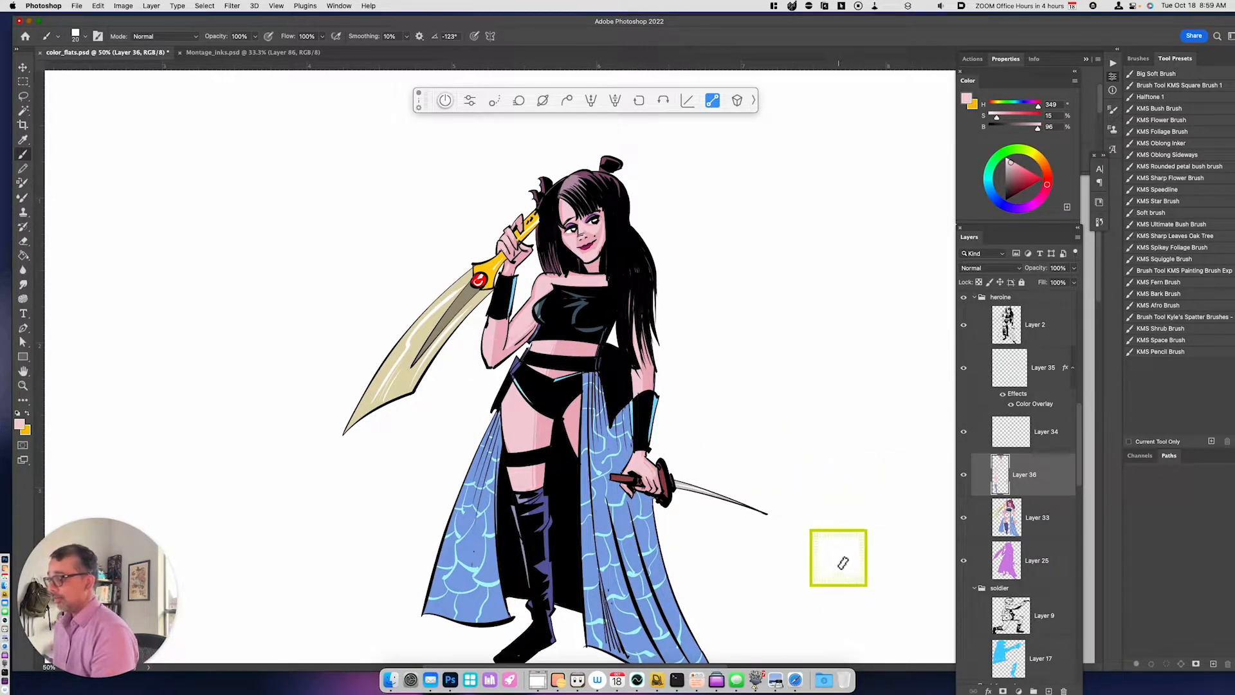
# - Copy a lassoed neck shadow area from Layer 33 to a new layer and darken it to about -37 Hue/Saturation lightness
pyautogui.click(1039, 519)
pyautogui.press('l')
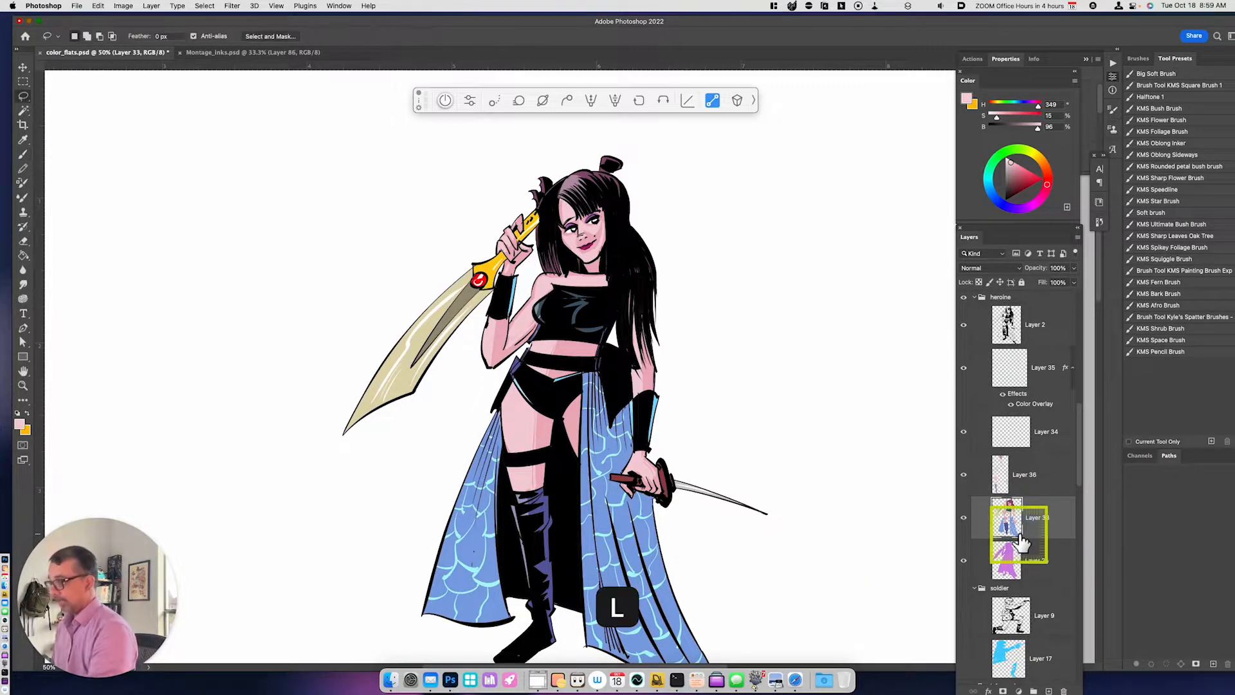
pyautogui.moveTo(600, 253); pyautogui.dragTo(603, 277)
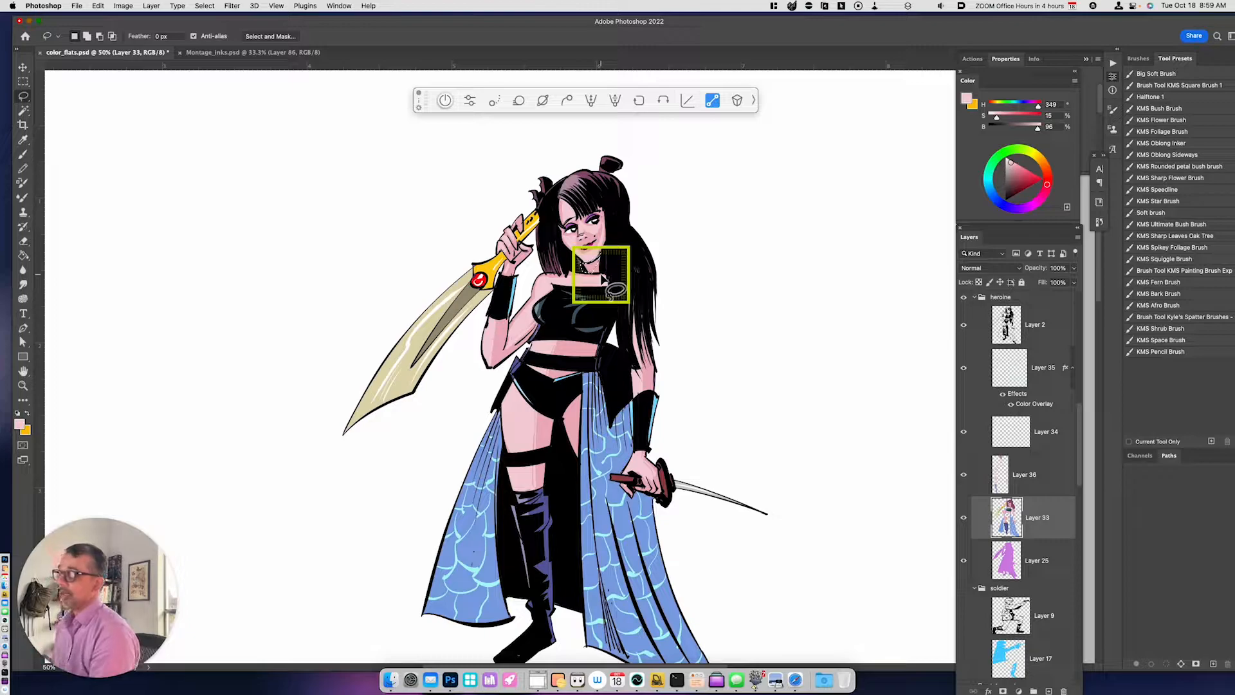
pyautogui.press('super+j')
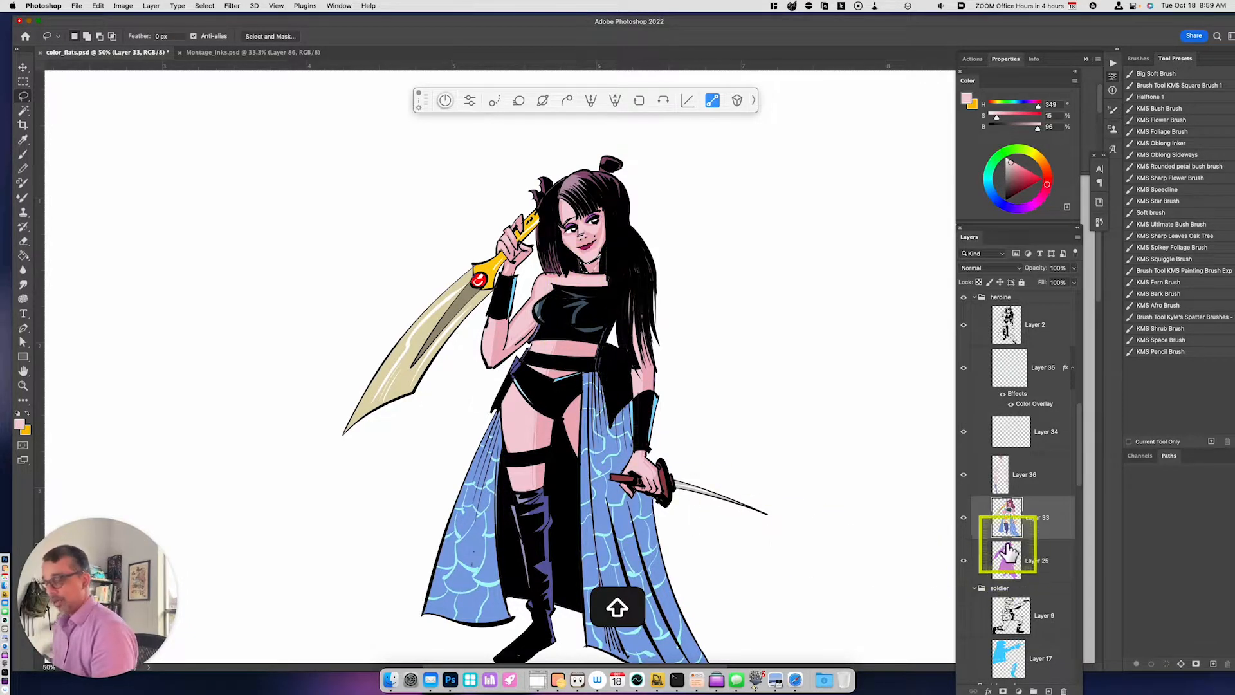
pyautogui.press('super+u')
pyautogui.moveTo(878, 566); pyautogui.dragTo(863, 567)
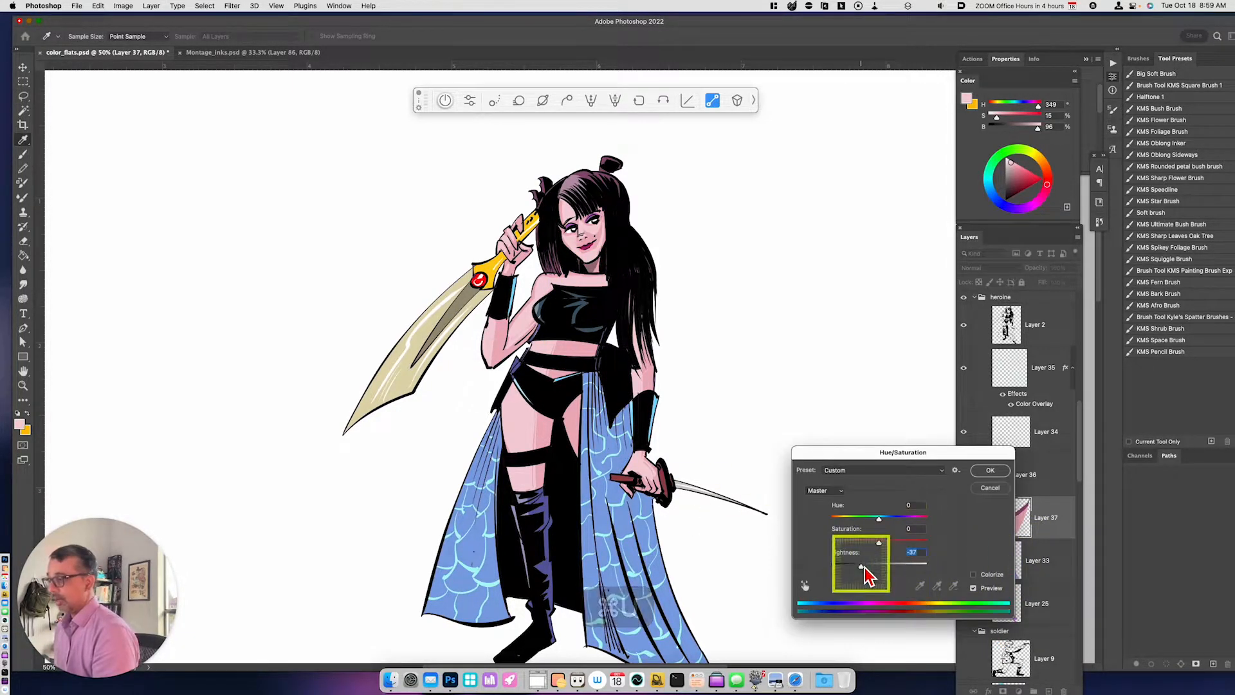
pyautogui.click(991, 475)
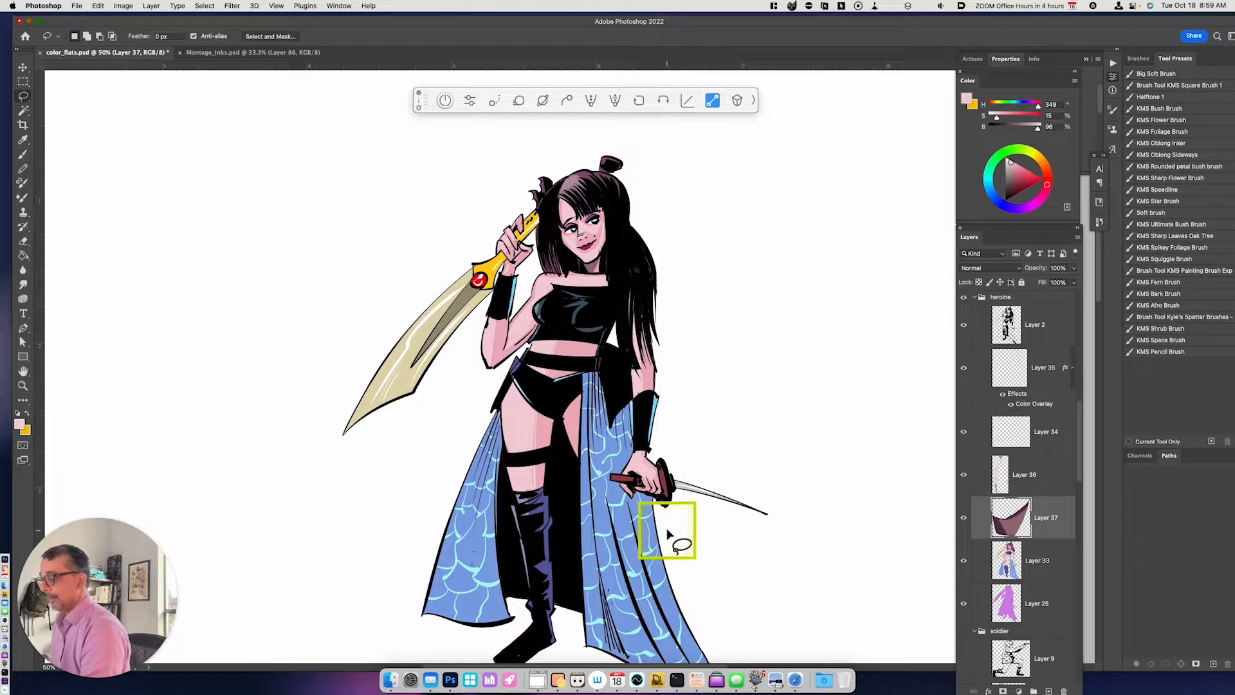
# - Copy a lassoed strip of the rear inner thigh from Layer 33 to a new layer and darken it with Hue/Saturation
pyautogui.moveTo(571, 393)
pyautogui.mouseDown()
pyautogui.moveTo(575, 464)
pyautogui.moveTo(570, 391)
pyautogui.moveTo(577, 462)
pyautogui.moveTo(580, 388)
pyautogui.moveTo(579, 463)
pyautogui.mouseUp()
pyautogui.press('super+d')
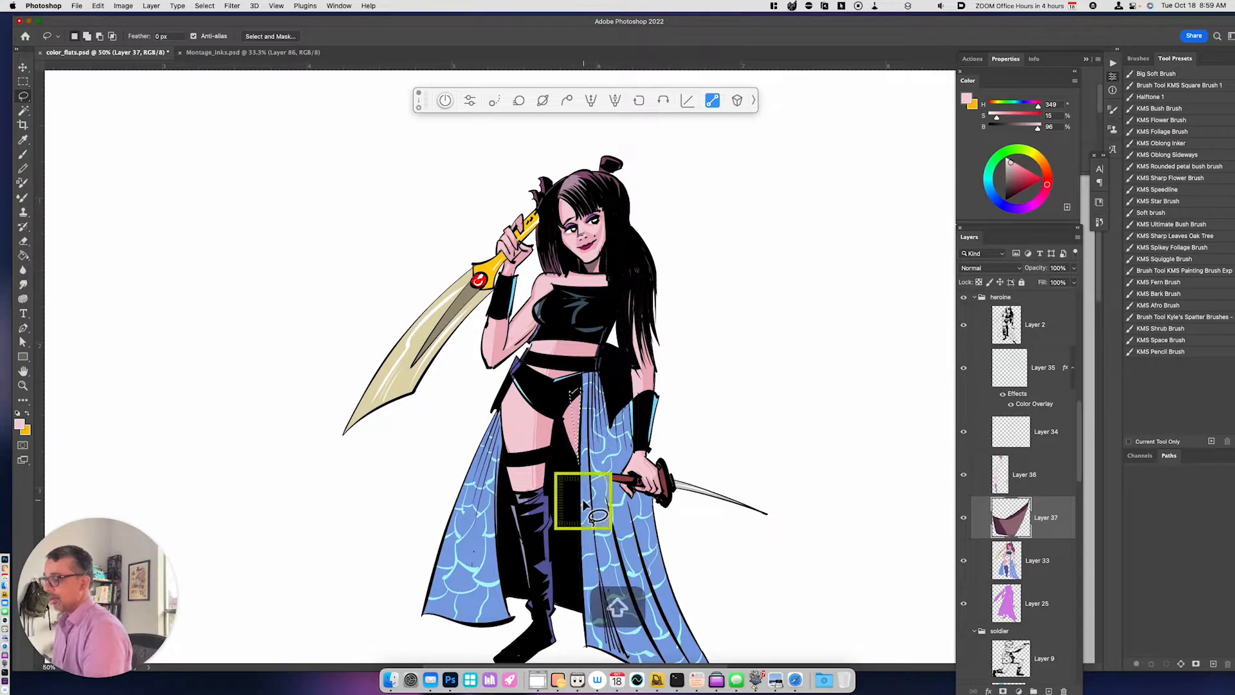
pyautogui.click(1032, 570)
pyautogui.press('super+j')
pyautogui.press('super+u')
pyautogui.moveTo(880, 568); pyautogui.dragTo(872, 569)
pyautogui.click(990, 470)
# - Copy lassoed shadow areas of the raised arm and hand to a new layer and set their Hue/Saturation lightness to -43
pyautogui.press('l')
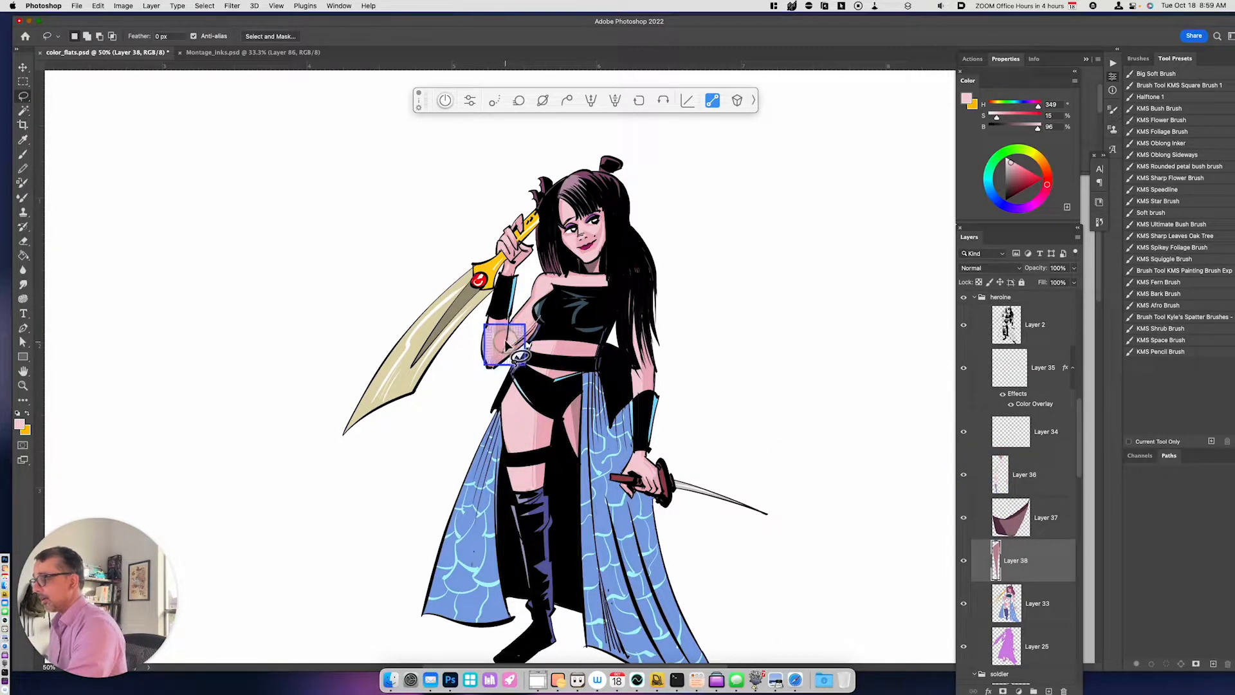
pyautogui.moveTo(535, 270)
pyautogui.mouseDown()
pyautogui.moveTo(504, 254)
pyautogui.moveTo(516, 260)
pyautogui.mouseUp()
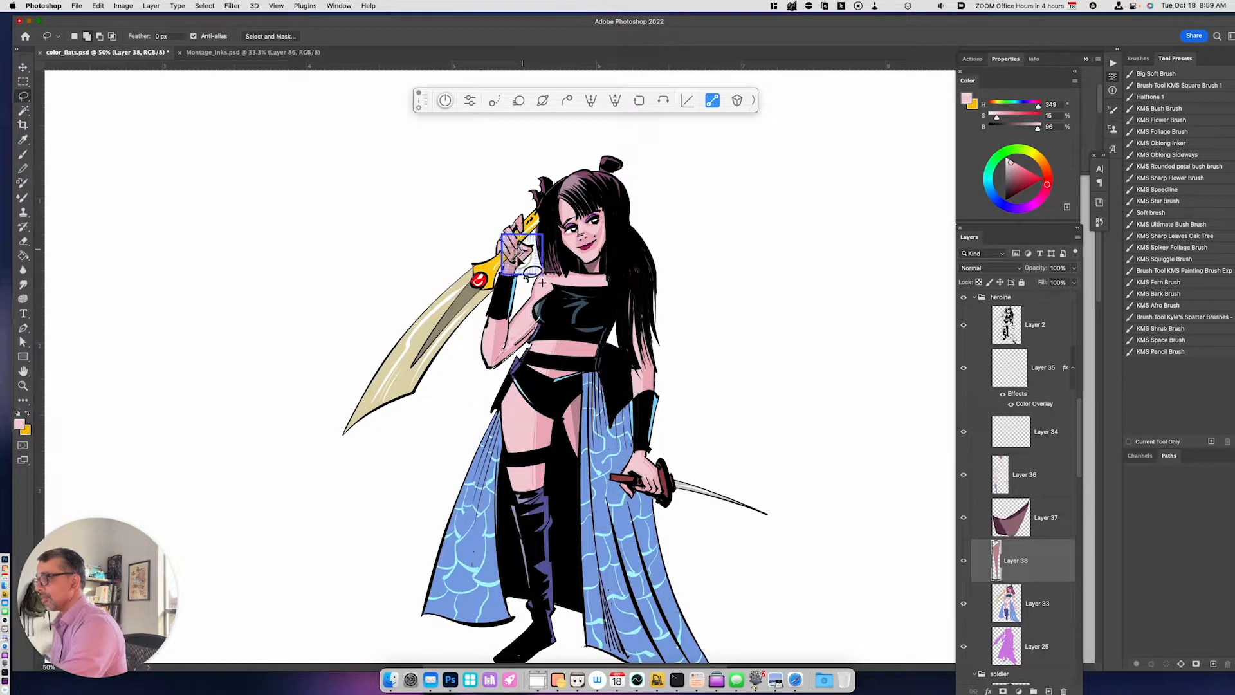
pyautogui.press('super+j')
pyautogui.press('super+u')
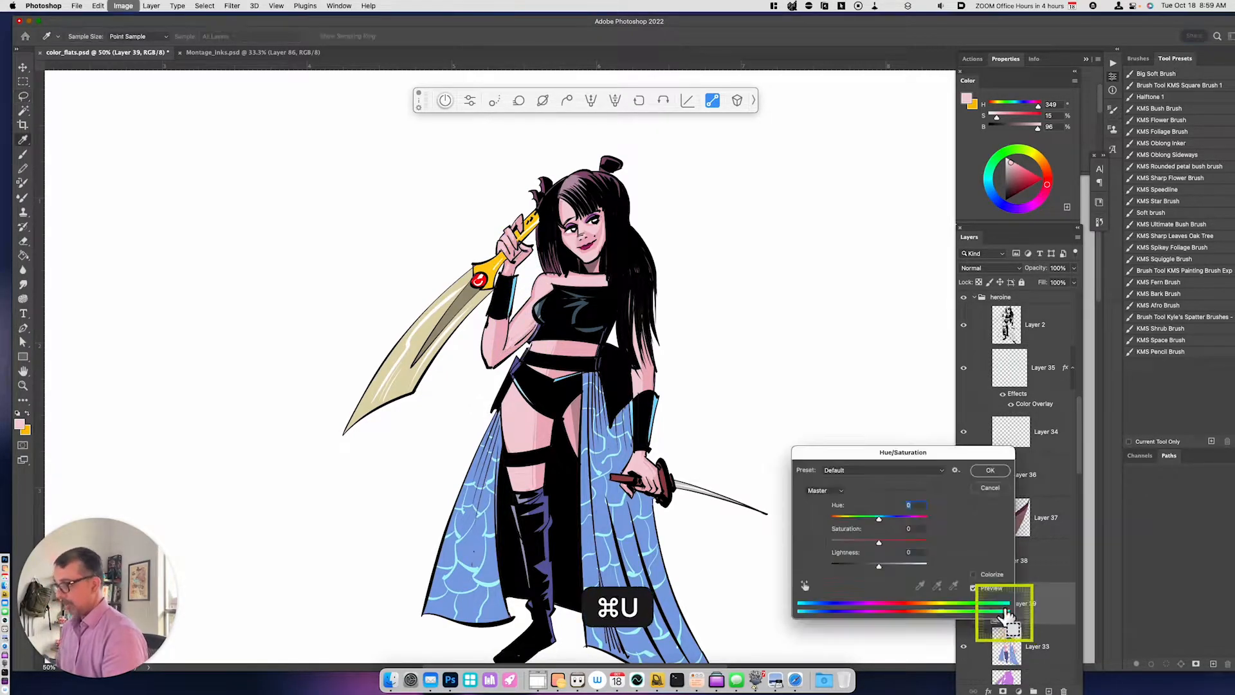
pyautogui.moveTo(879, 568); pyautogui.dragTo(859, 567)
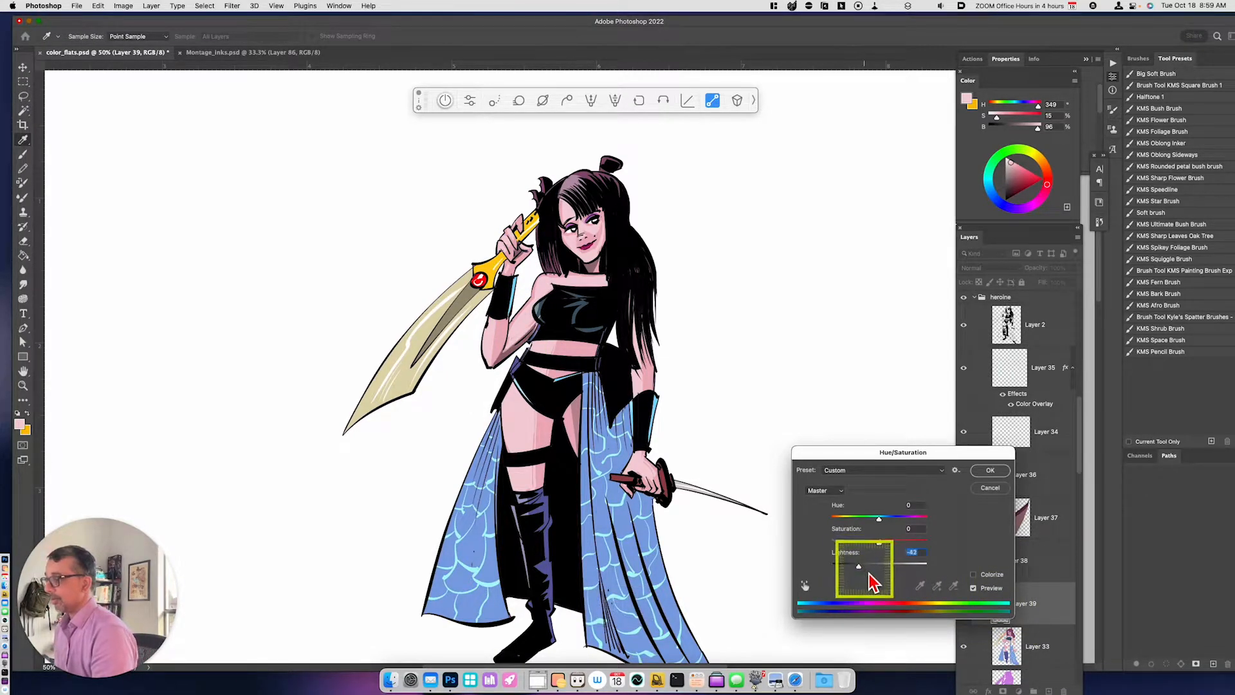
pyautogui.click(990, 470)
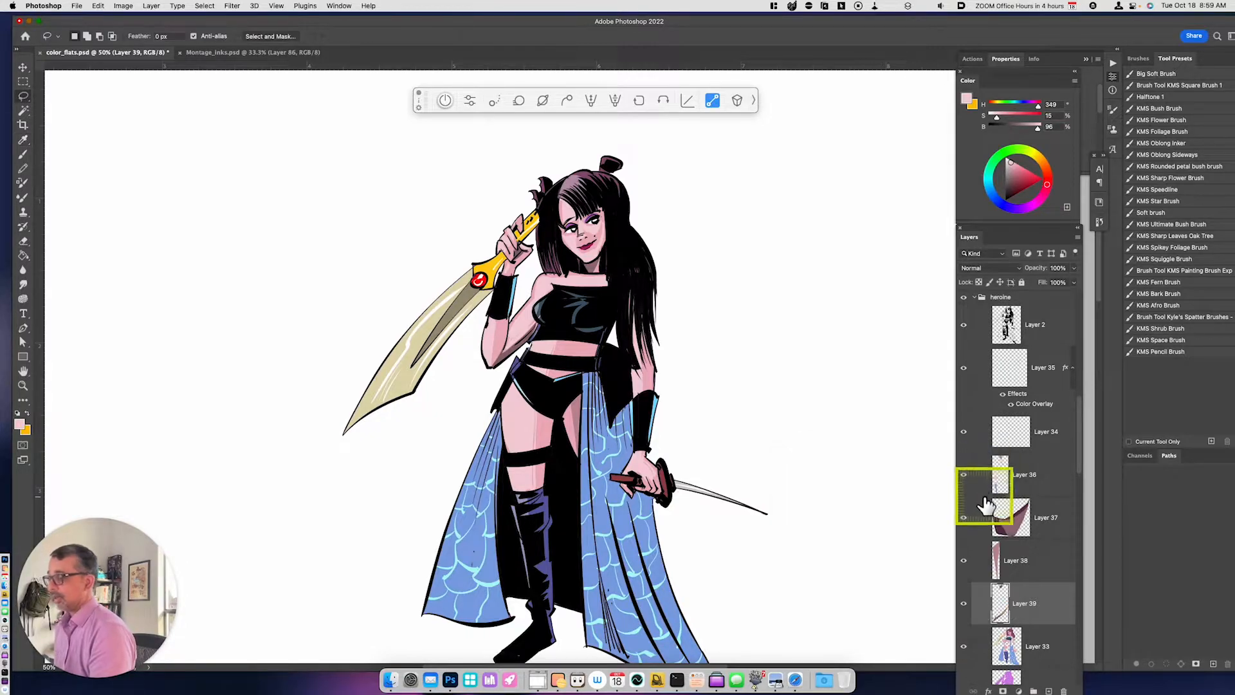
# - Add a new layer above Layer 35 and sample white from the canvas as the painting color
pyautogui.press('super+minus')
pyautogui.click(1048, 366)
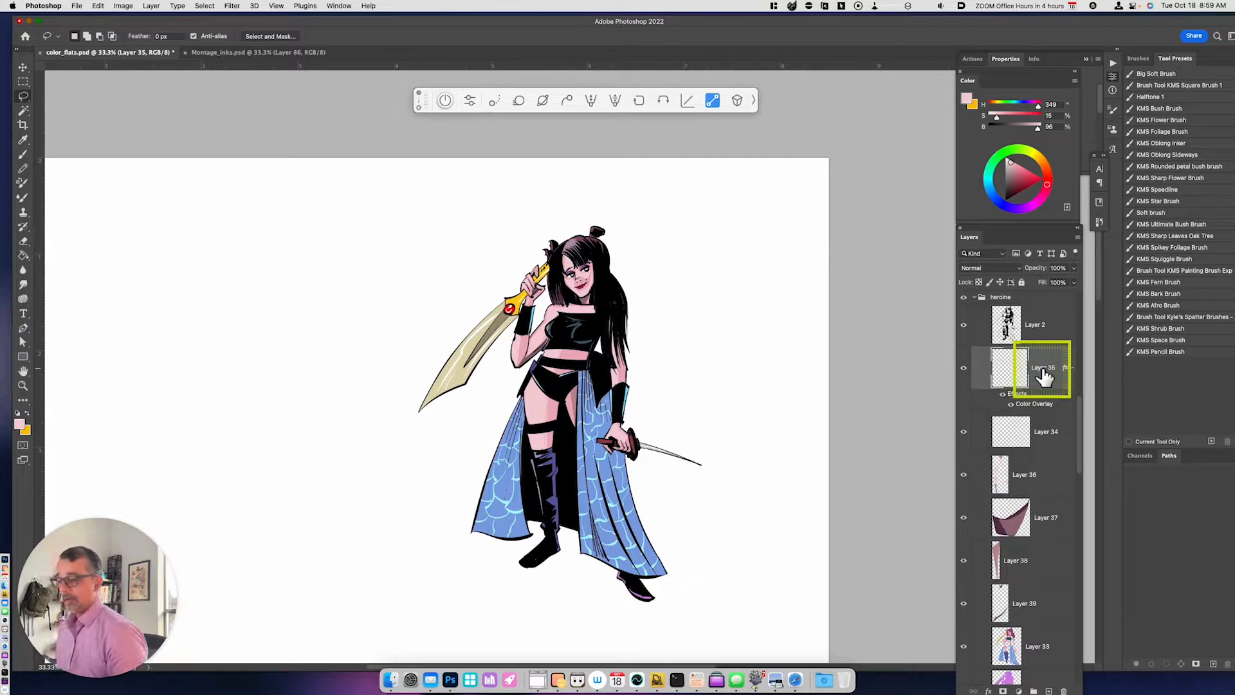
pyautogui.press('alt+shift+super+n')
pyautogui.press('i')
pyautogui.click(685, 522)
# - Brush white highlights onto the hair, shoulder, raised hand and arm, upper chest and lowered hand
pyautogui.press('super+equal')
pyautogui.moveTo(728, 401); pyautogui.dragTo(700, 534)
pyautogui.press('b')
pyautogui.moveTo(533, 259); pyautogui.dragTo(564, 242)
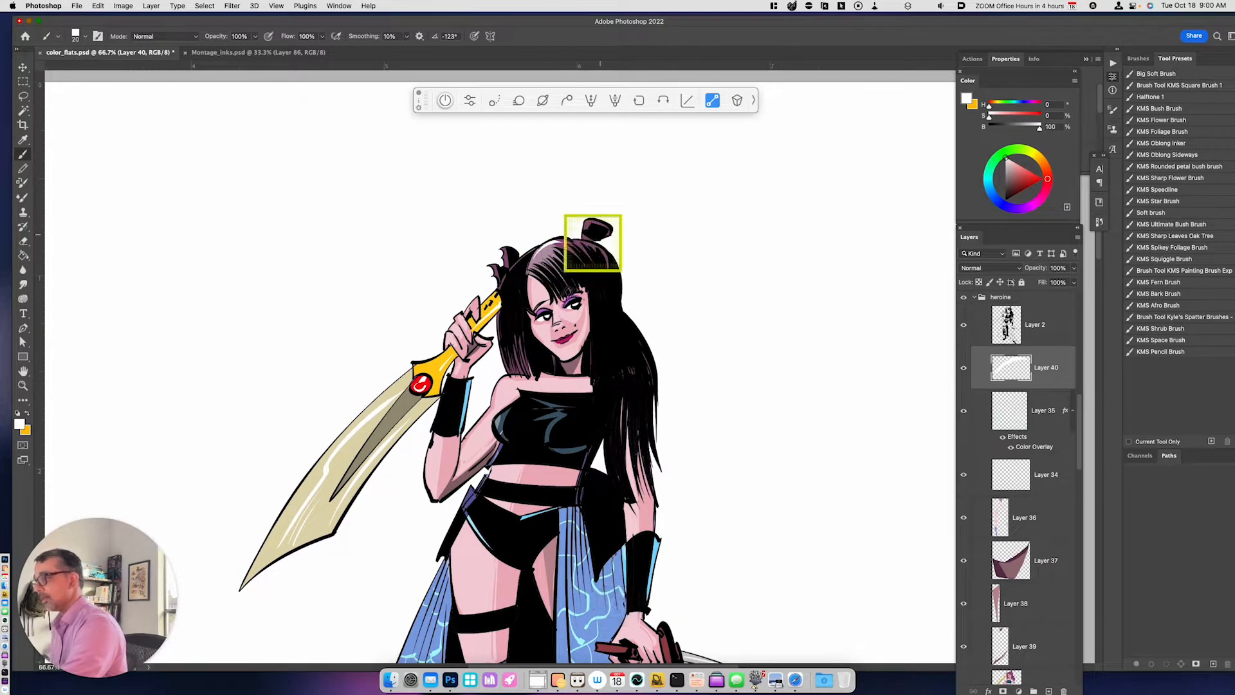
pyautogui.moveTo(505, 380)
pyautogui.mouseDown()
pyautogui.moveTo(482, 455)
pyautogui.moveTo(491, 418)
pyautogui.moveTo(492, 444)
pyautogui.mouseUp()
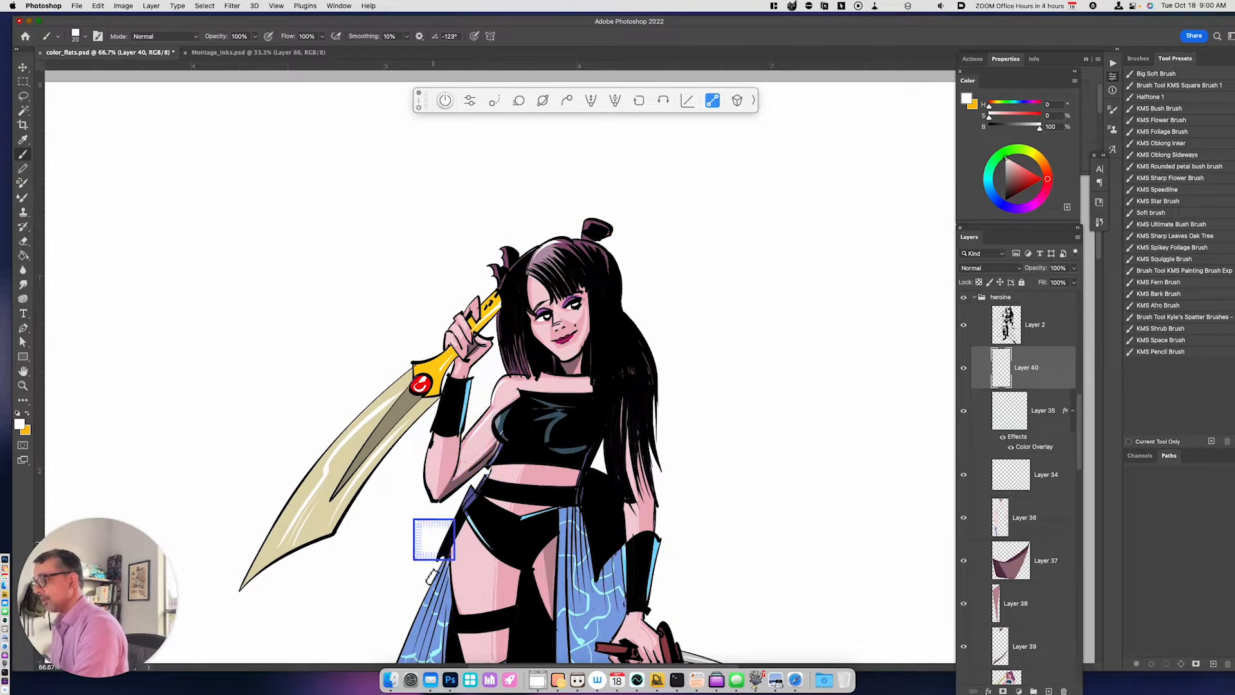
pyautogui.moveTo(448, 334); pyautogui.dragTo(446, 341)
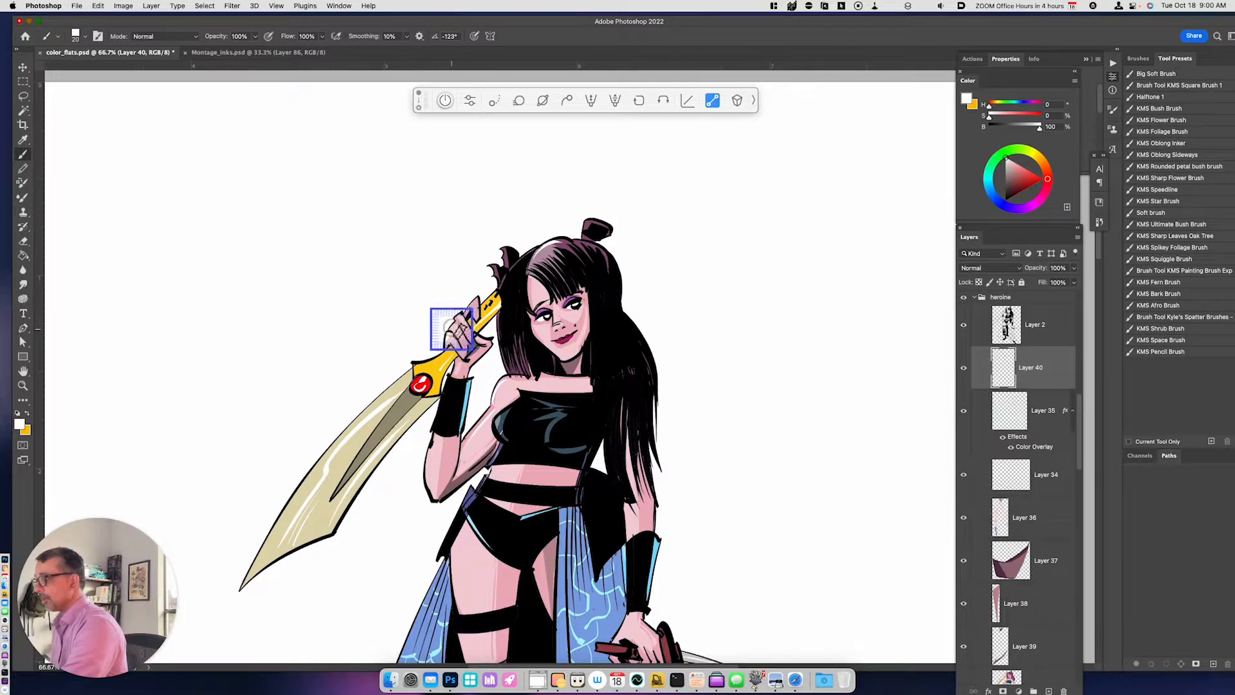
pyautogui.moveTo(433, 444); pyautogui.dragTo(429, 479)
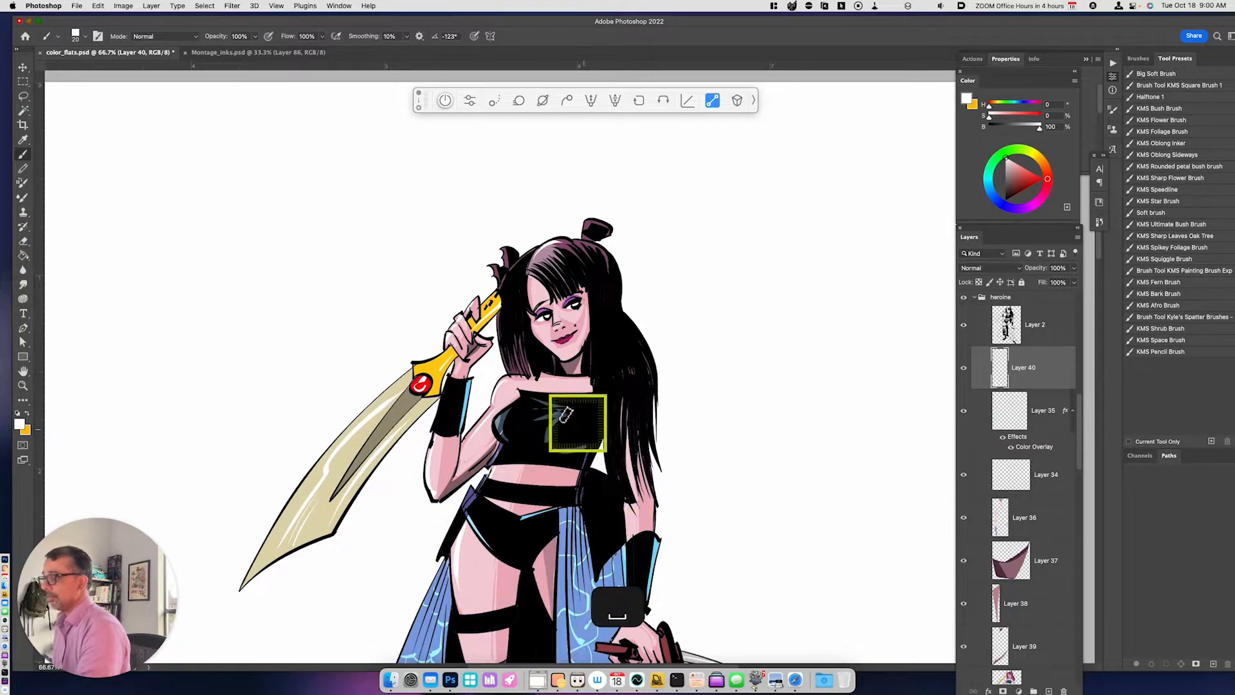
pyautogui.moveTo(522, 388); pyautogui.dragTo(580, 398)
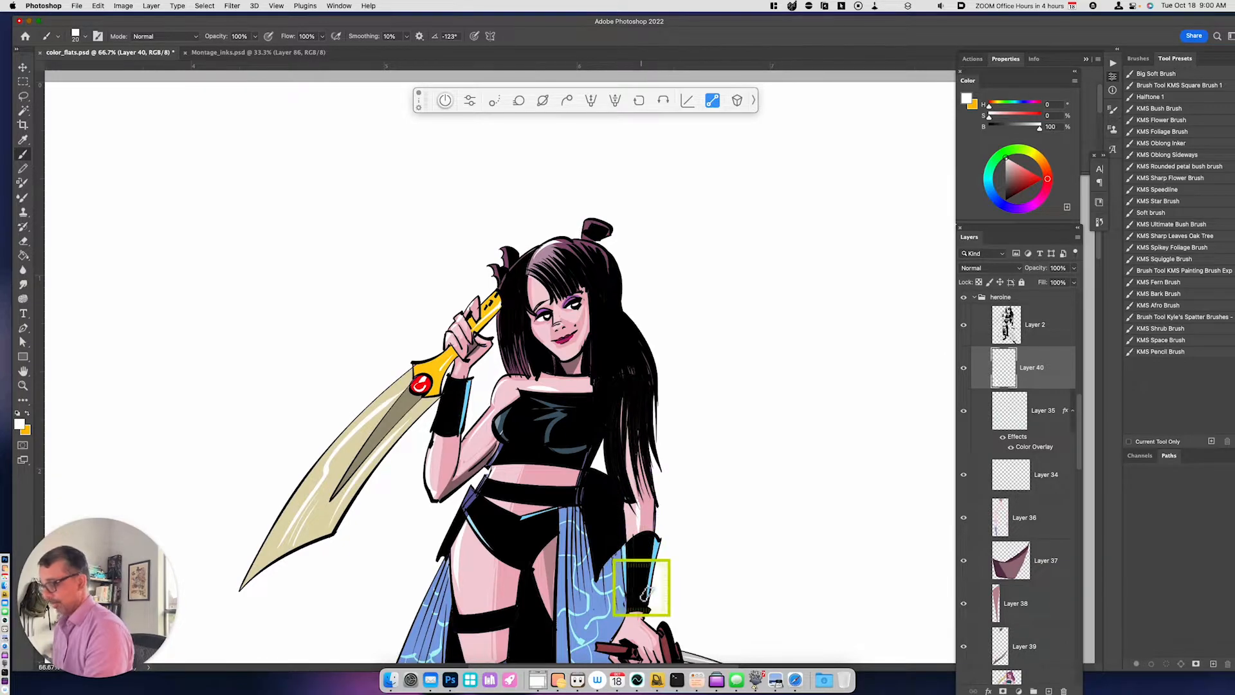
pyautogui.moveTo(634, 617); pyautogui.dragTo(631, 643)
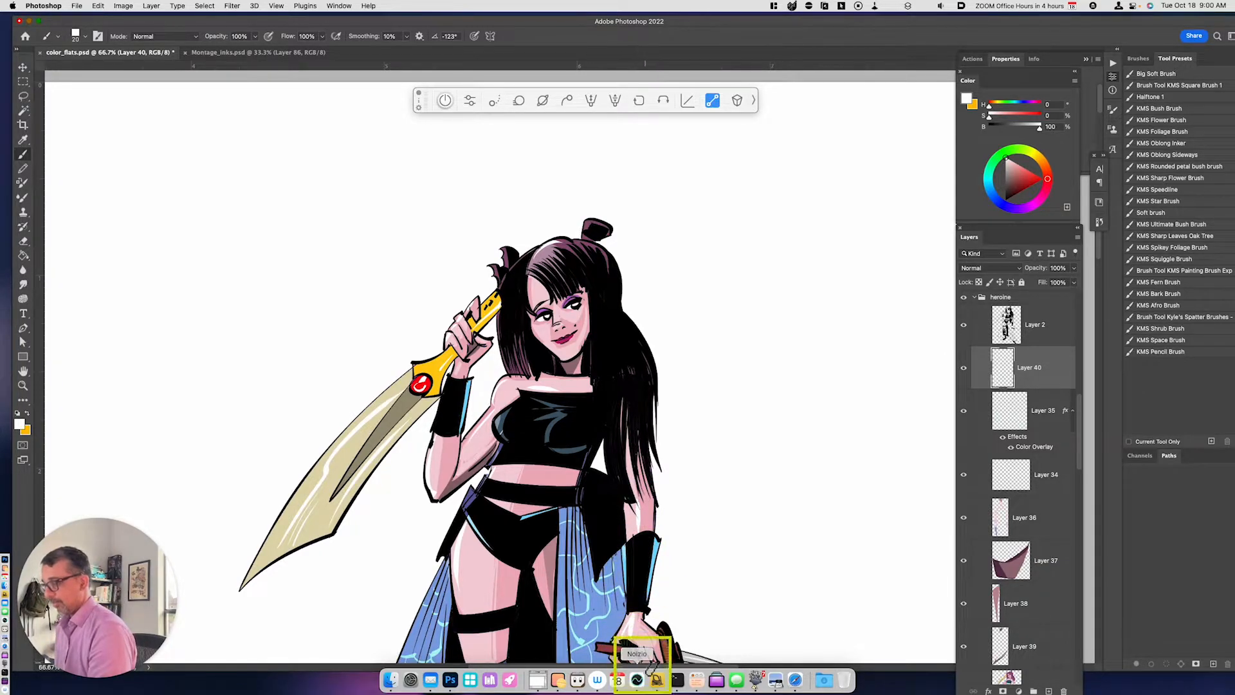
# - Add a new layer between Layer 25 and the soldier group and fill it with dark red (H 0, S 58, B 63)
pyautogui.press('super+minus')
pyautogui.press('super+minus')
pyautogui.press('space')
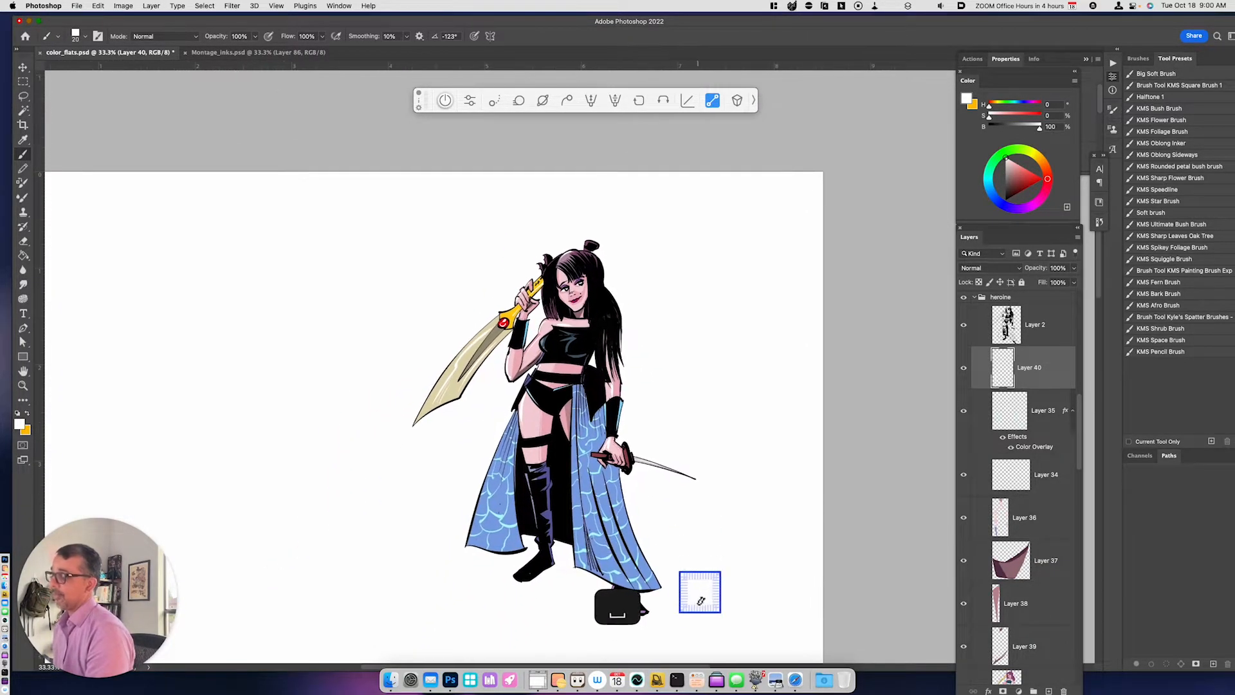
pyautogui.moveTo(723, 585); pyautogui.dragTo(712, 579)
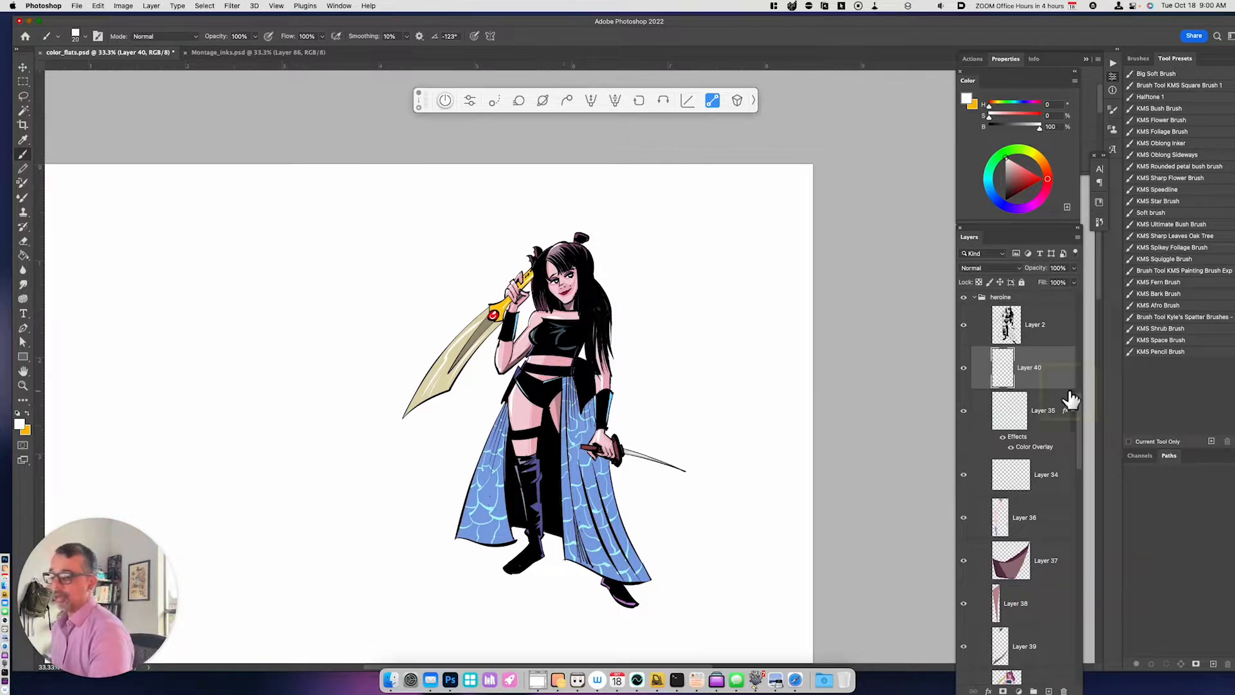
pyautogui.moveTo(1082, 425)
pyautogui.mouseDown()
pyautogui.moveTo(1090, 544)
pyautogui.moveTo(1086, 444)
pyautogui.mouseUp()
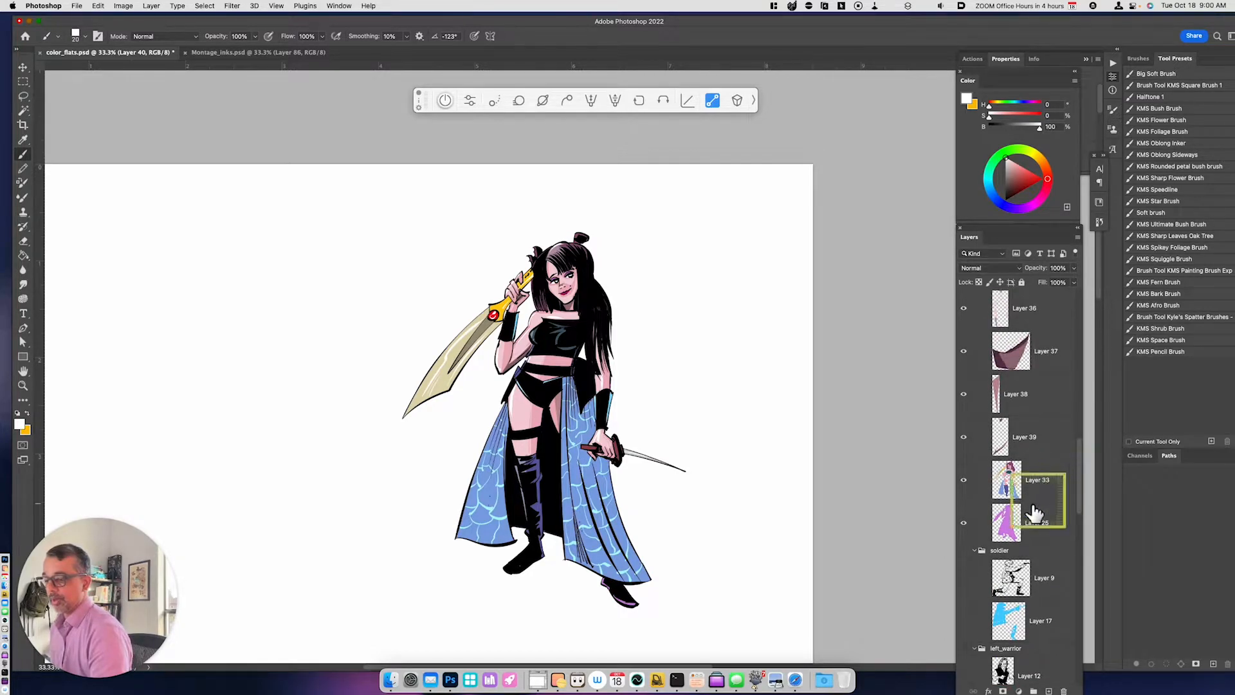
pyautogui.click(1015, 553)
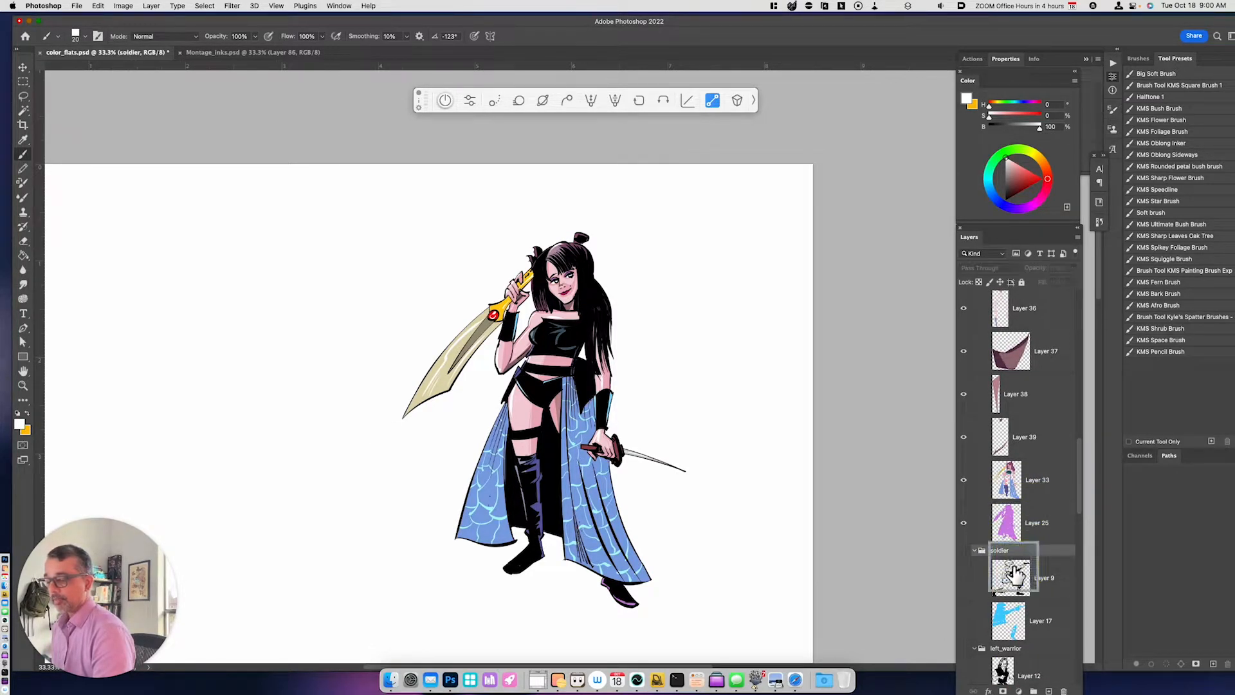
pyautogui.press('alt+shift+super+n')
pyautogui.moveTo(1040, 554); pyautogui.dragTo(1048, 549)
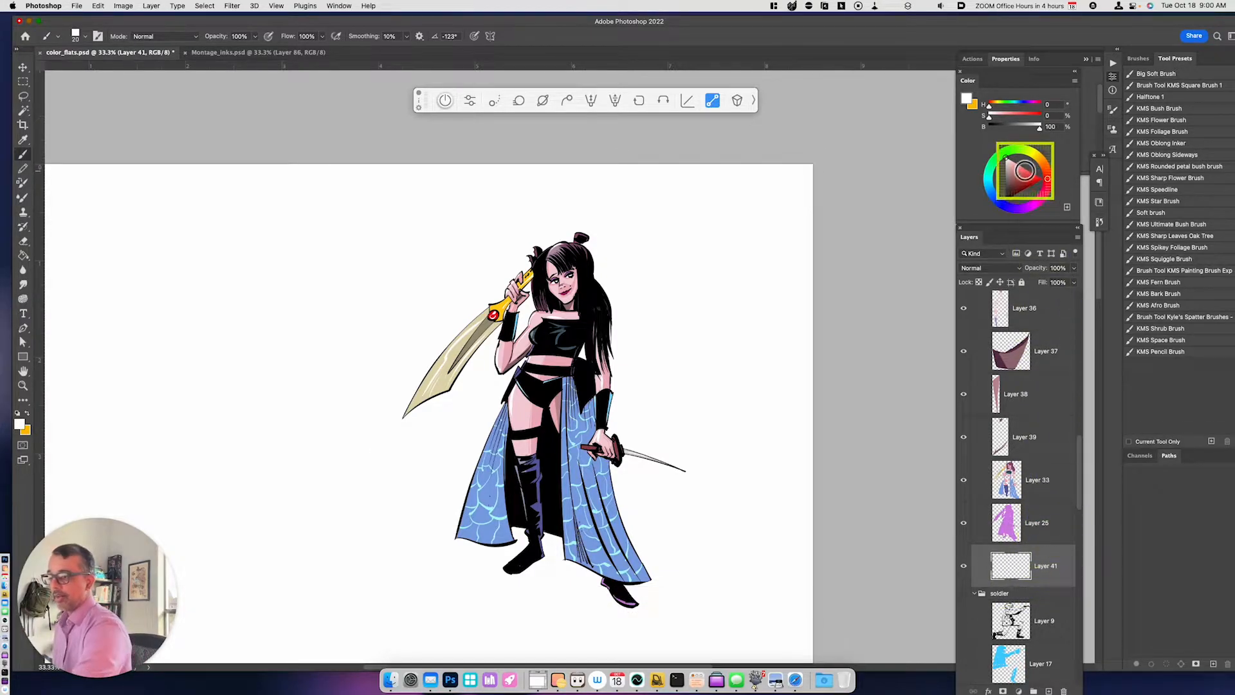
pyautogui.click(1019, 181)
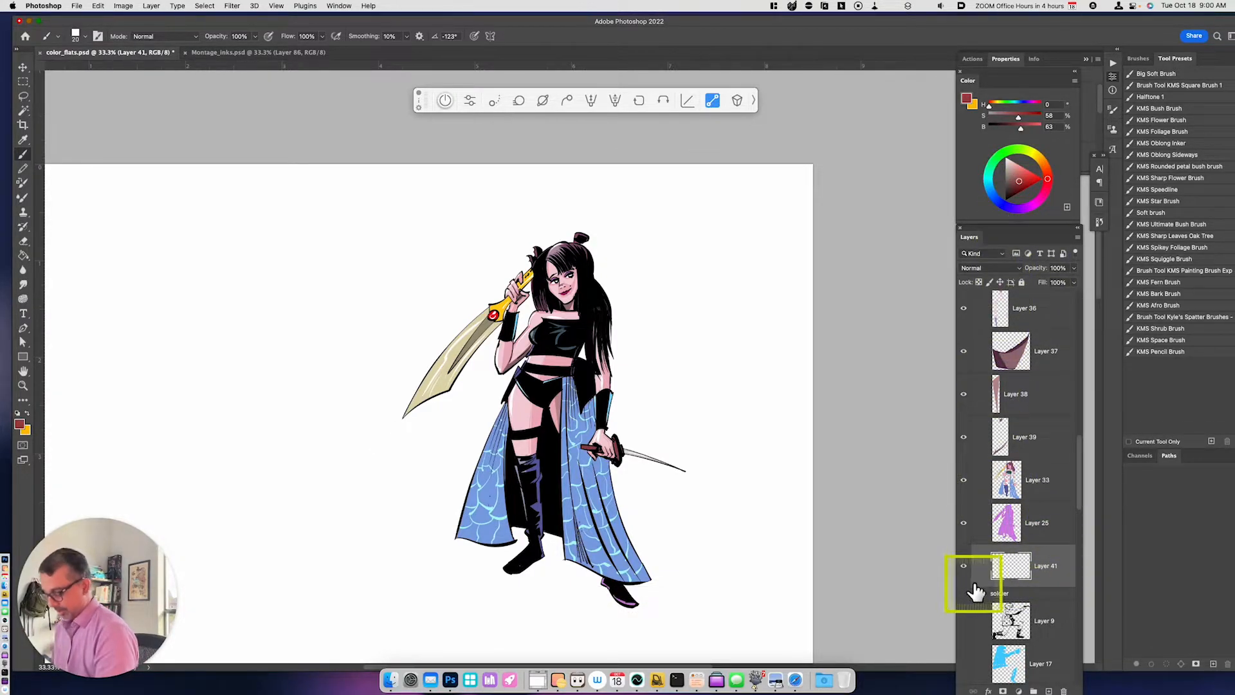
pyautogui.hotkey('alt', 'BackSpace')
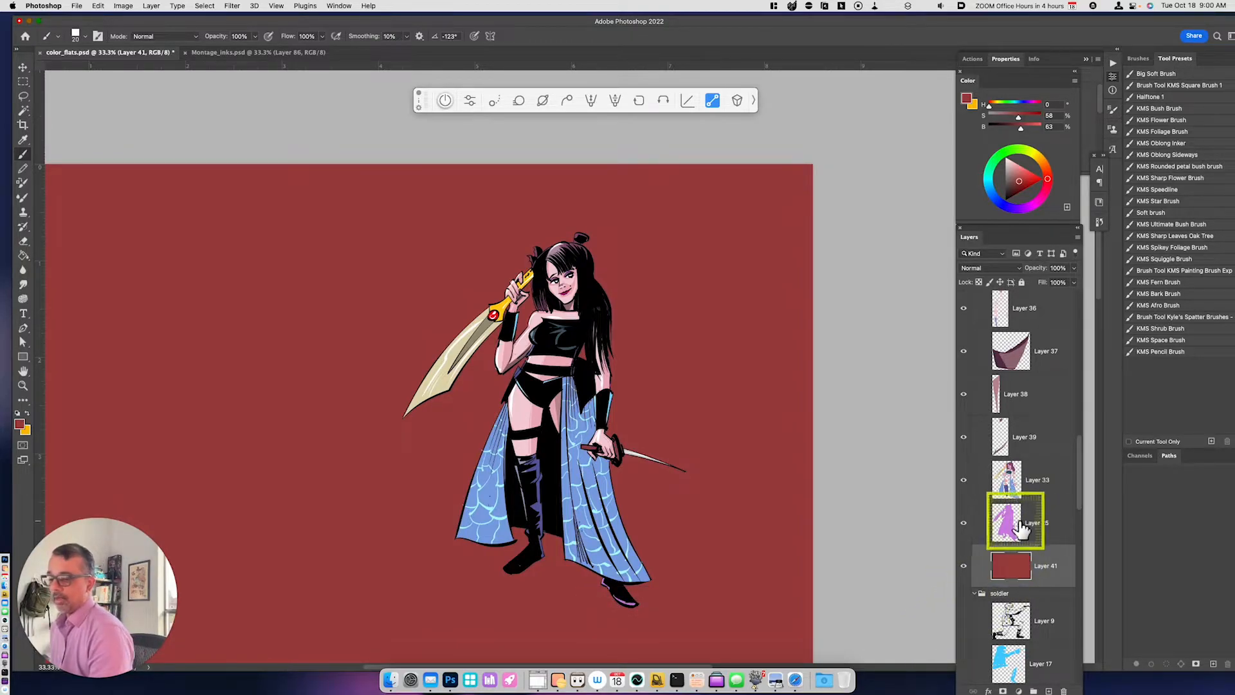
# - Give Layer 25 a white outside Stroke effect with a size of 7 px
pyautogui.click(1041, 531)
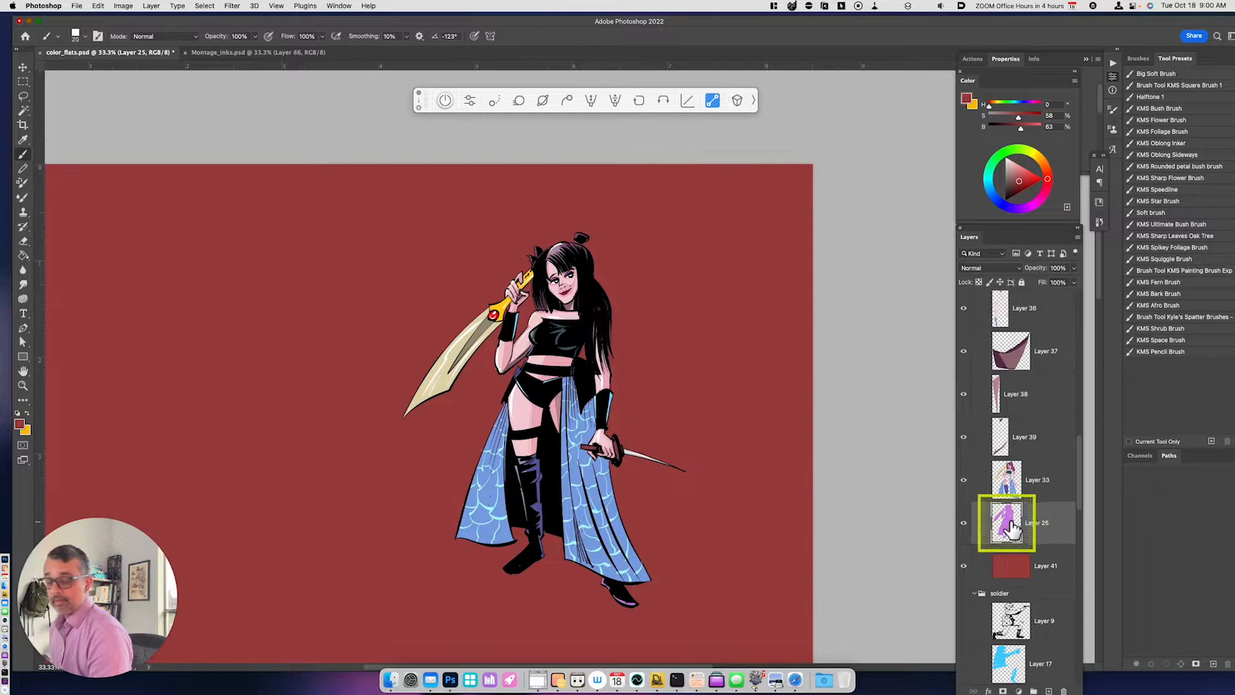
pyautogui.click(989, 691)
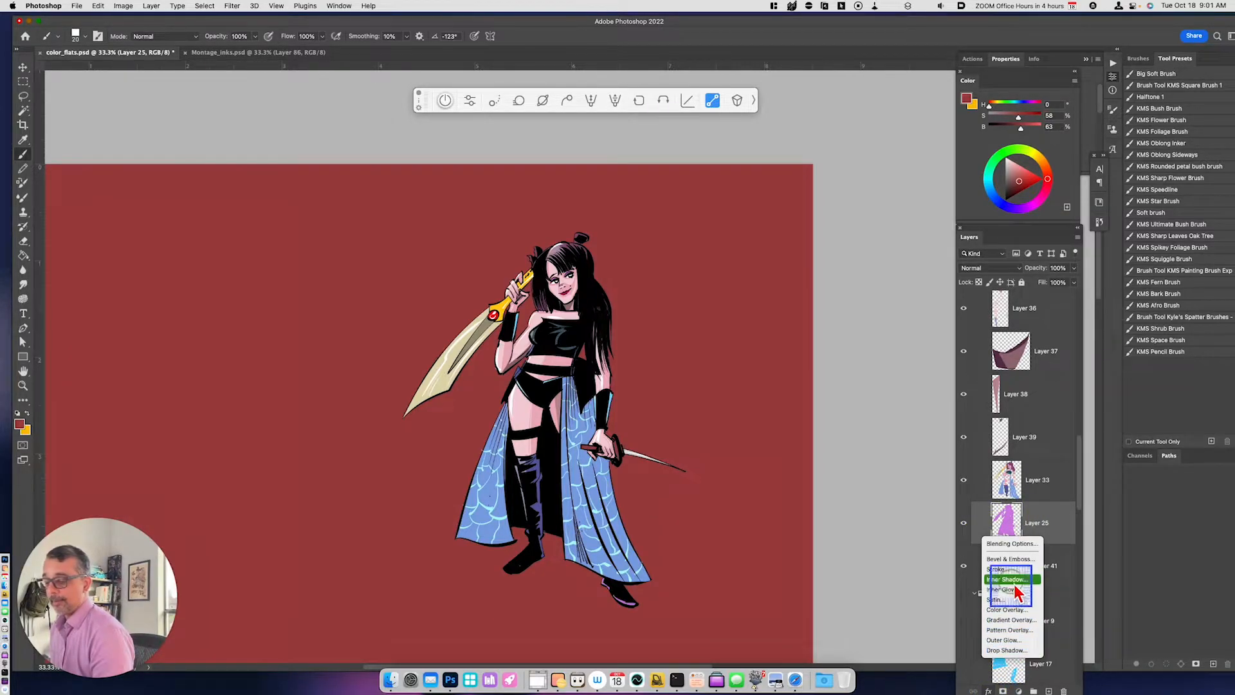
pyautogui.click(999, 569)
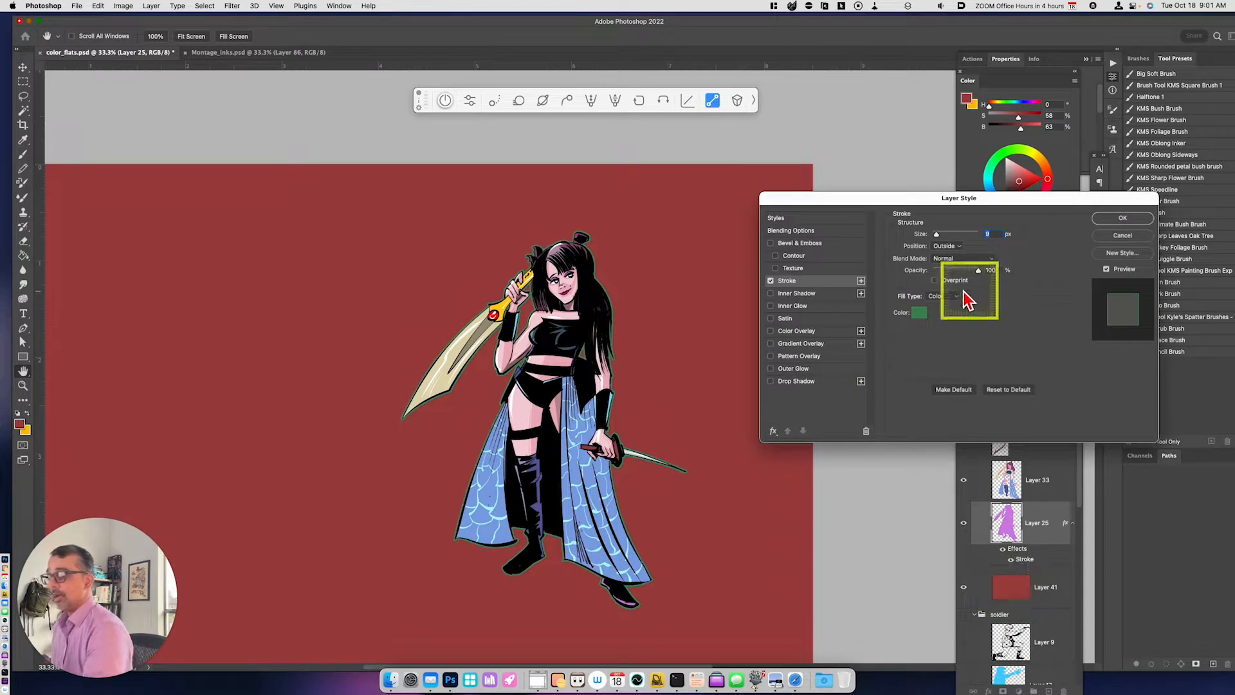
pyautogui.click(920, 311)
pyautogui.moveTo(713, 425); pyautogui.dragTo(670, 400)
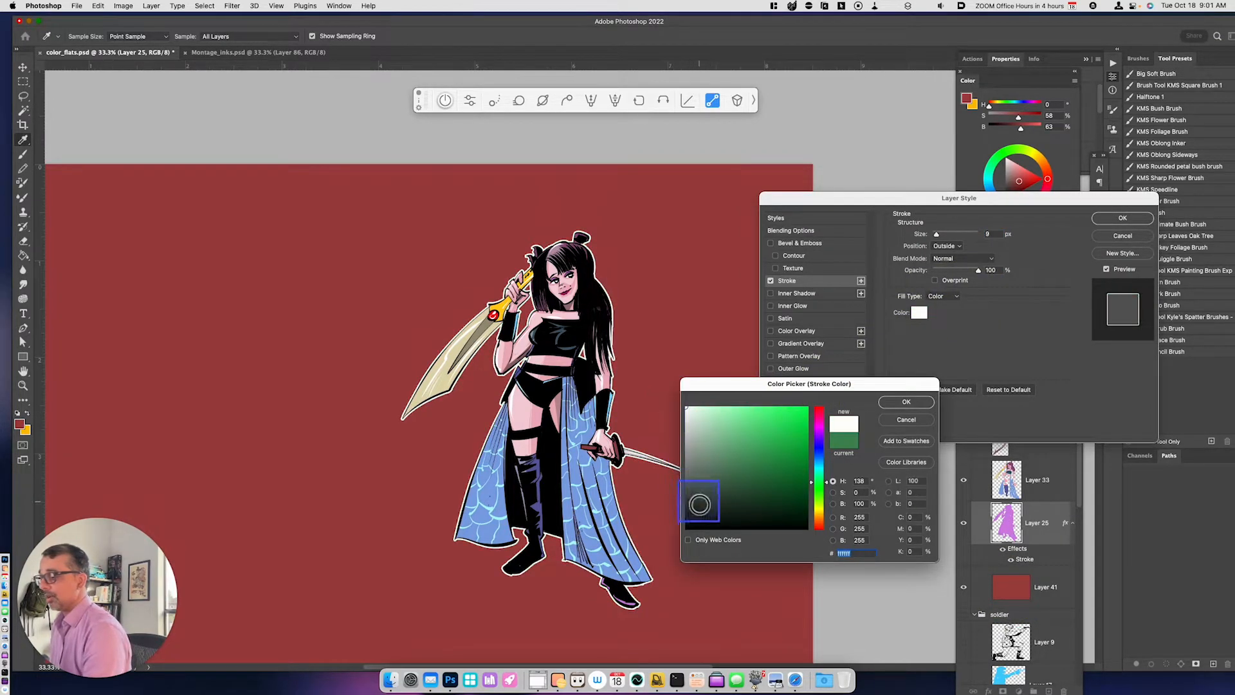
pyautogui.click(920, 402)
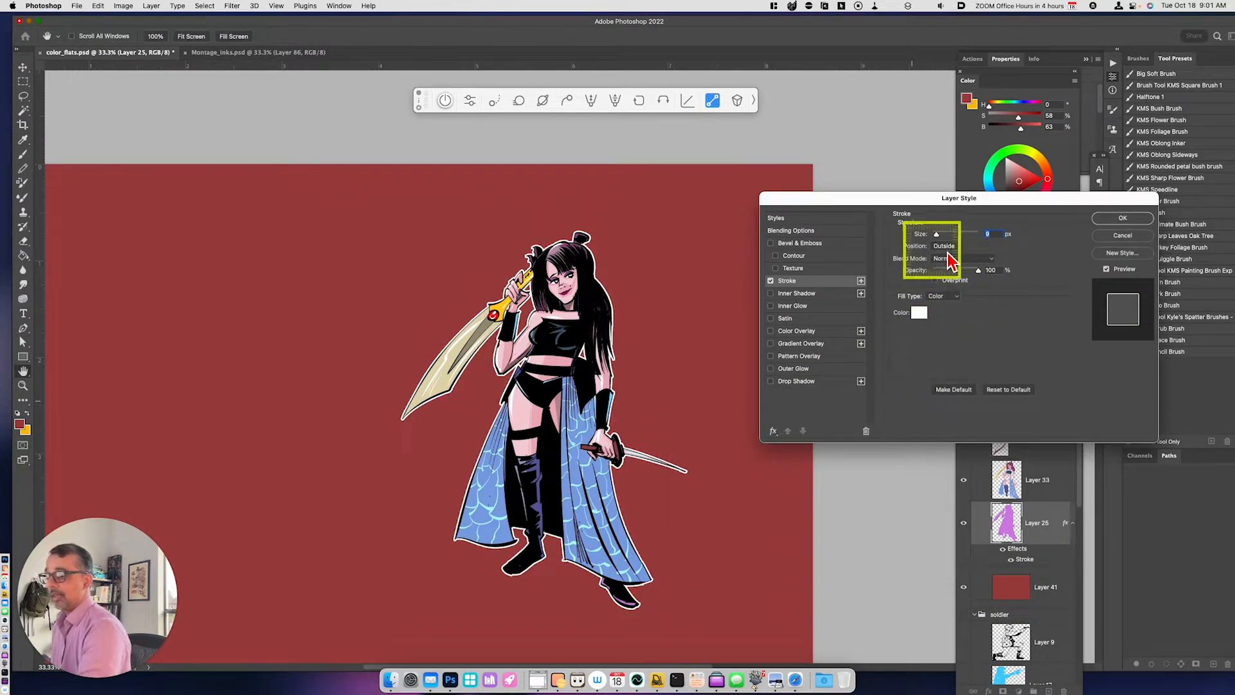
pyautogui.moveTo(938, 235); pyautogui.dragTo(937, 242)
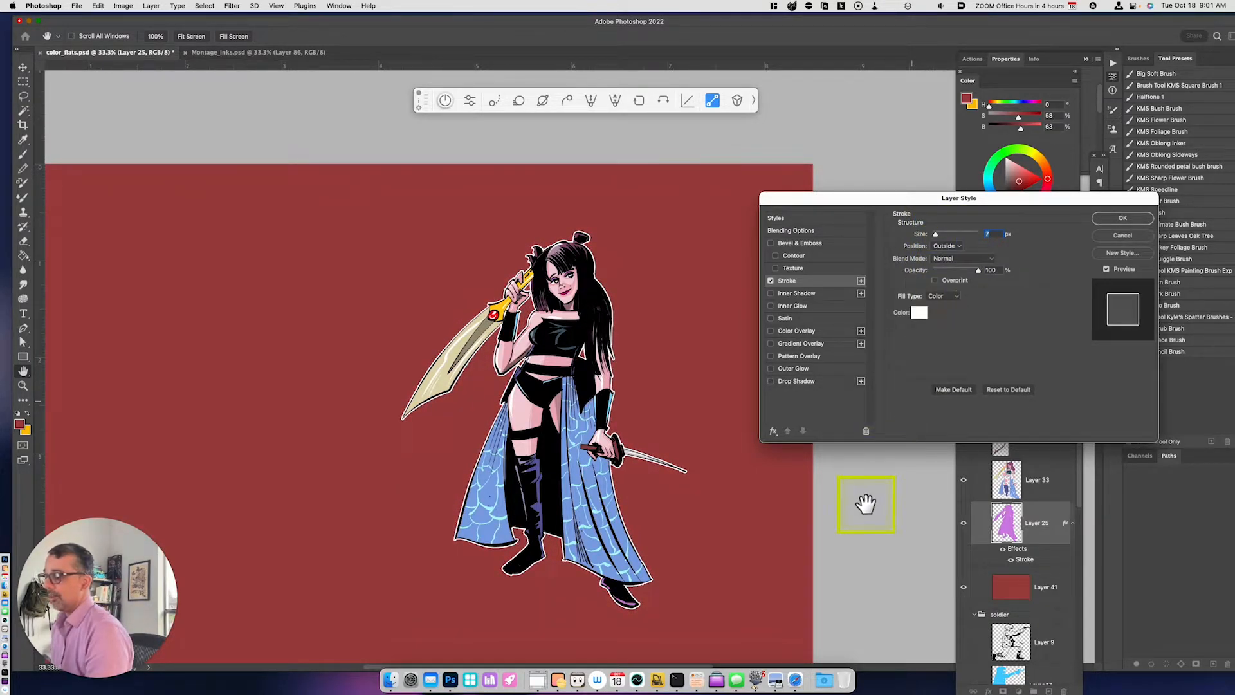
pyautogui.click(1122, 218)
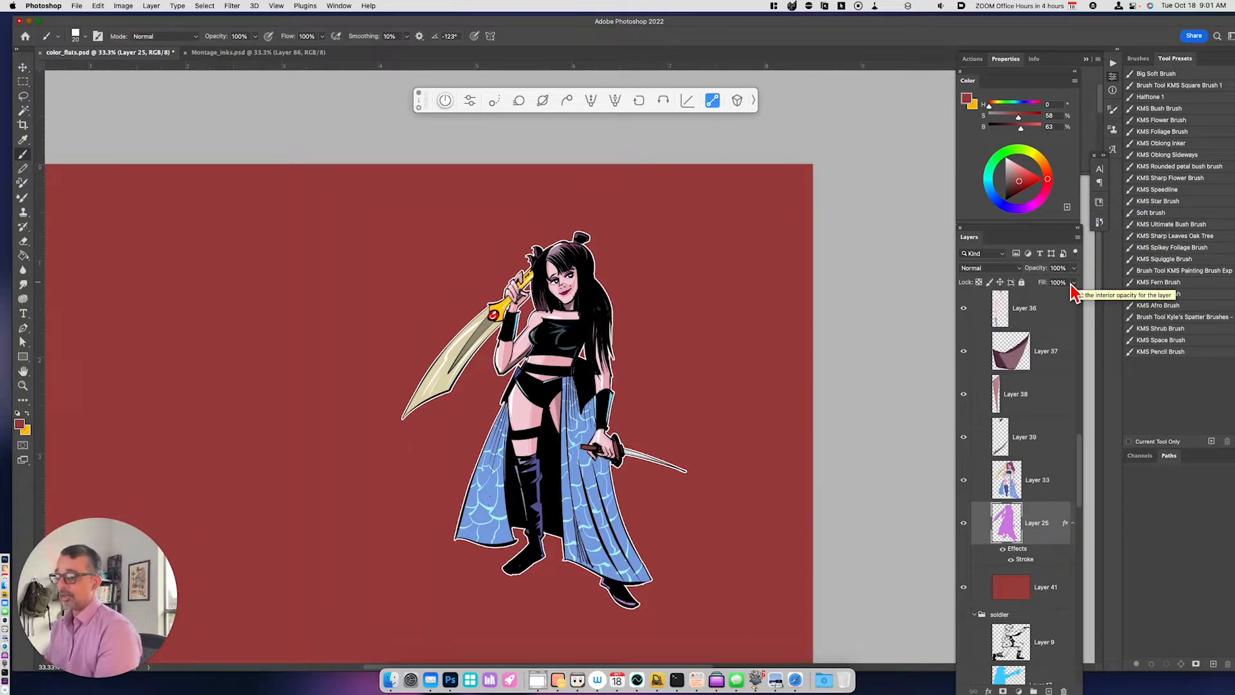
# - Show the ink and flat color layers of the hands_on_guns group
pyautogui.scroll(-10, 1072, 449)
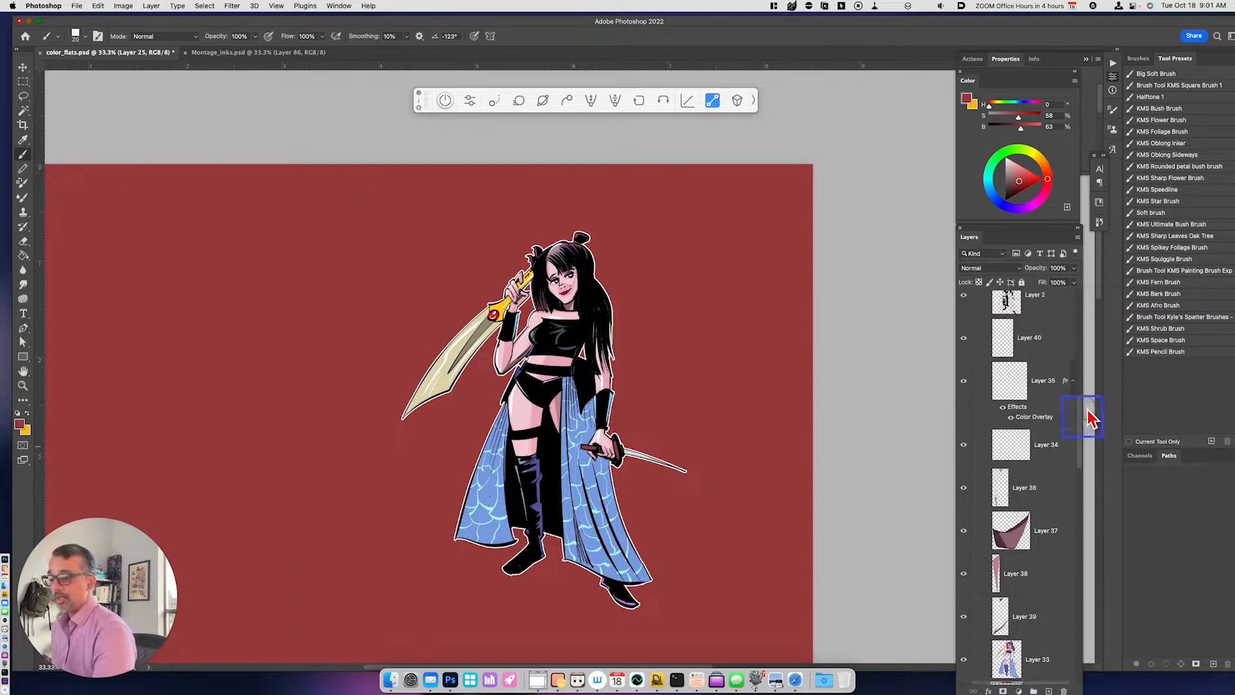
pyautogui.scroll(1, 1039, 450)
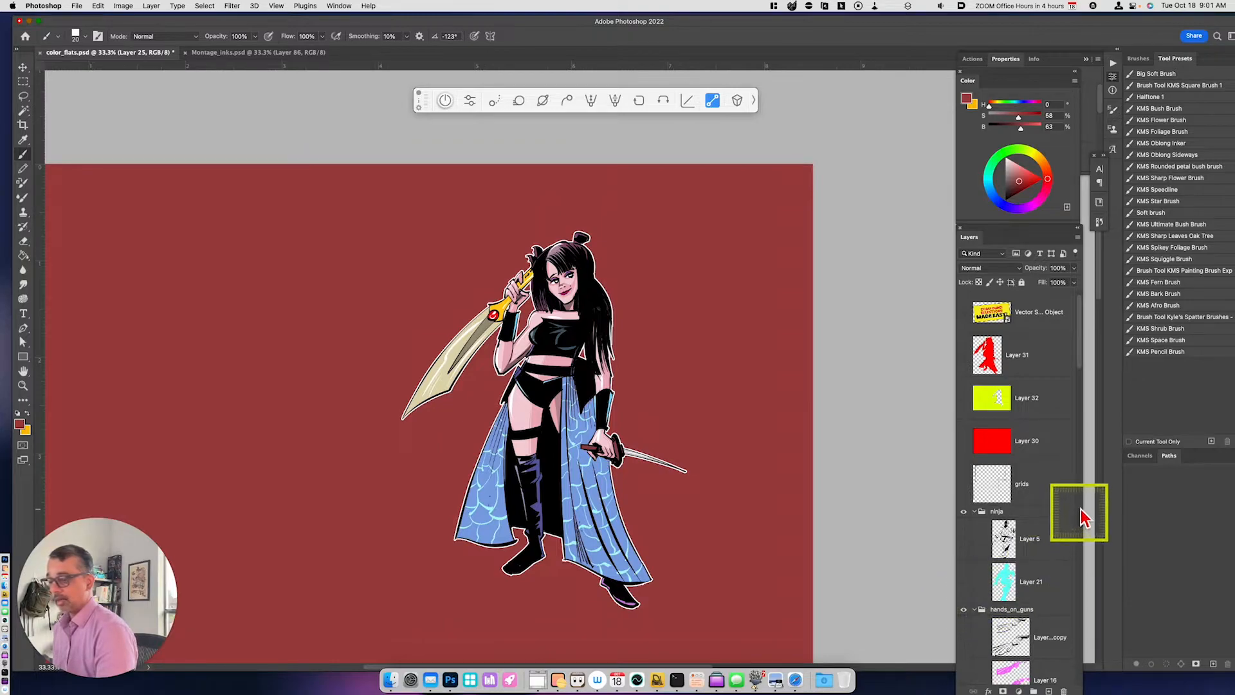
pyautogui.moveTo(1081, 370); pyautogui.dragTo(1086, 415)
pyautogui.moveTo(969, 411); pyautogui.dragTo(965, 444)
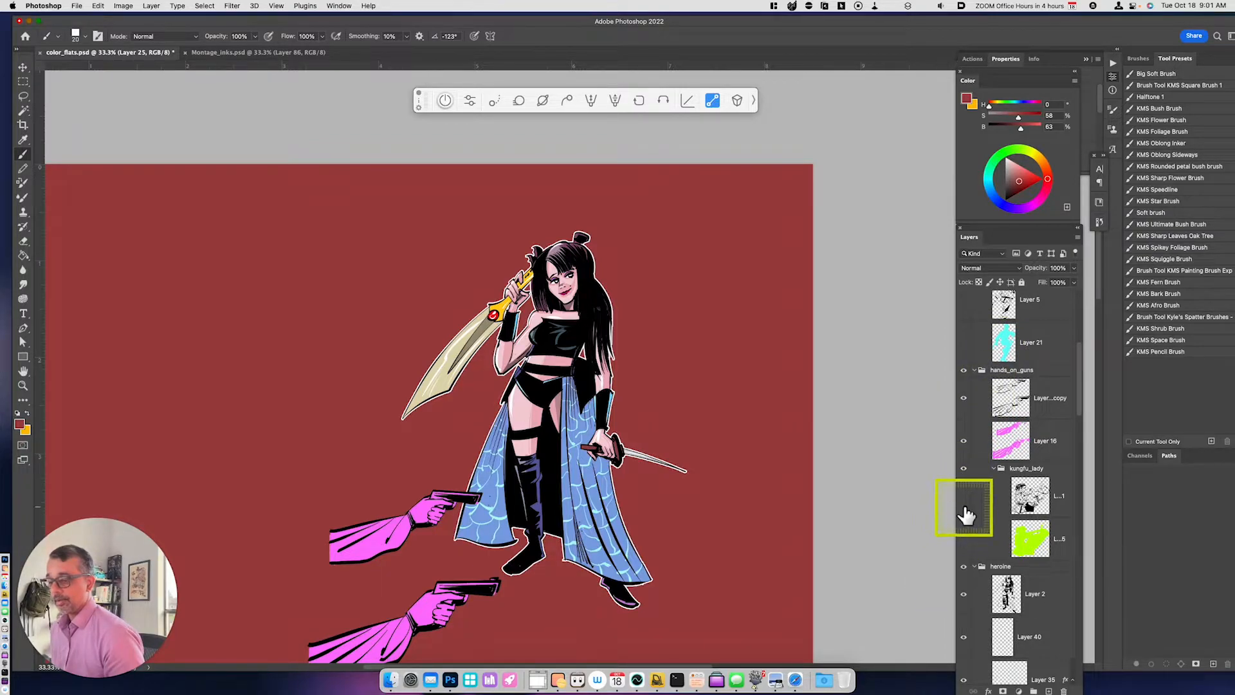
# - Show the ink and flat color layers of the kungfu_lady group and hide the dark red Layer 41
pyautogui.moveTo(963, 496); pyautogui.dragTo(964, 539)
pyautogui.scroll(-5, 1005, 520)
pyautogui.scroll(-5, 1021, 541)
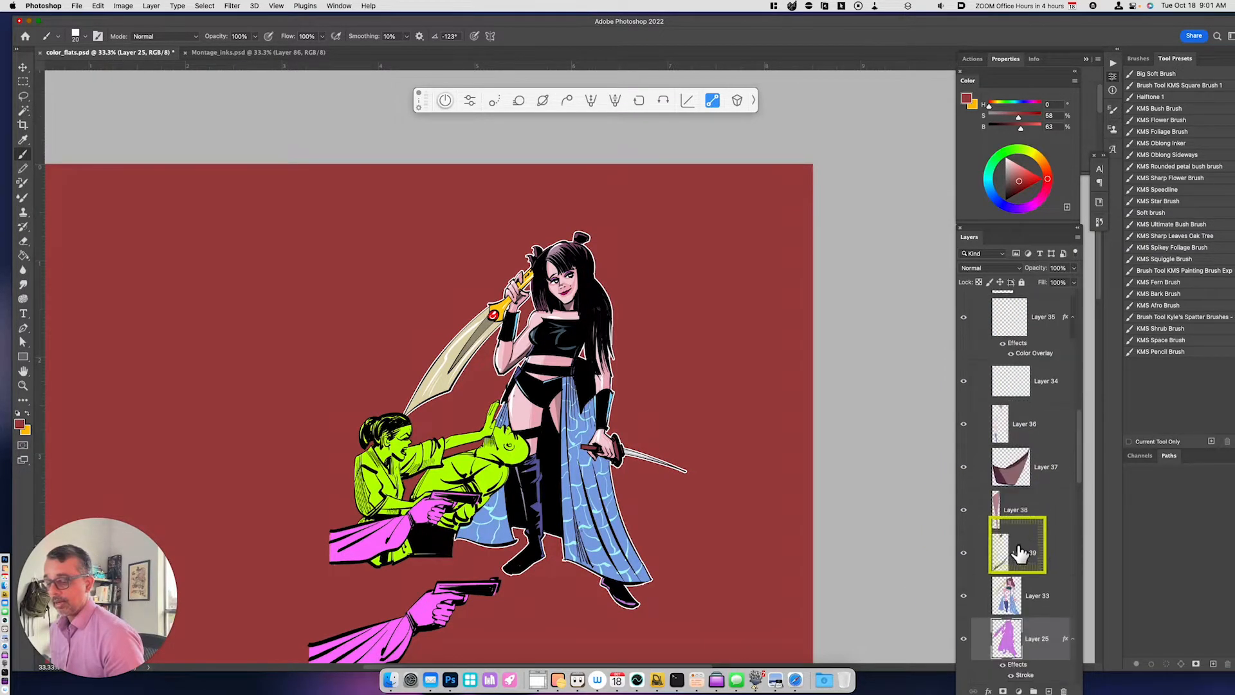
pyautogui.click(964, 593)
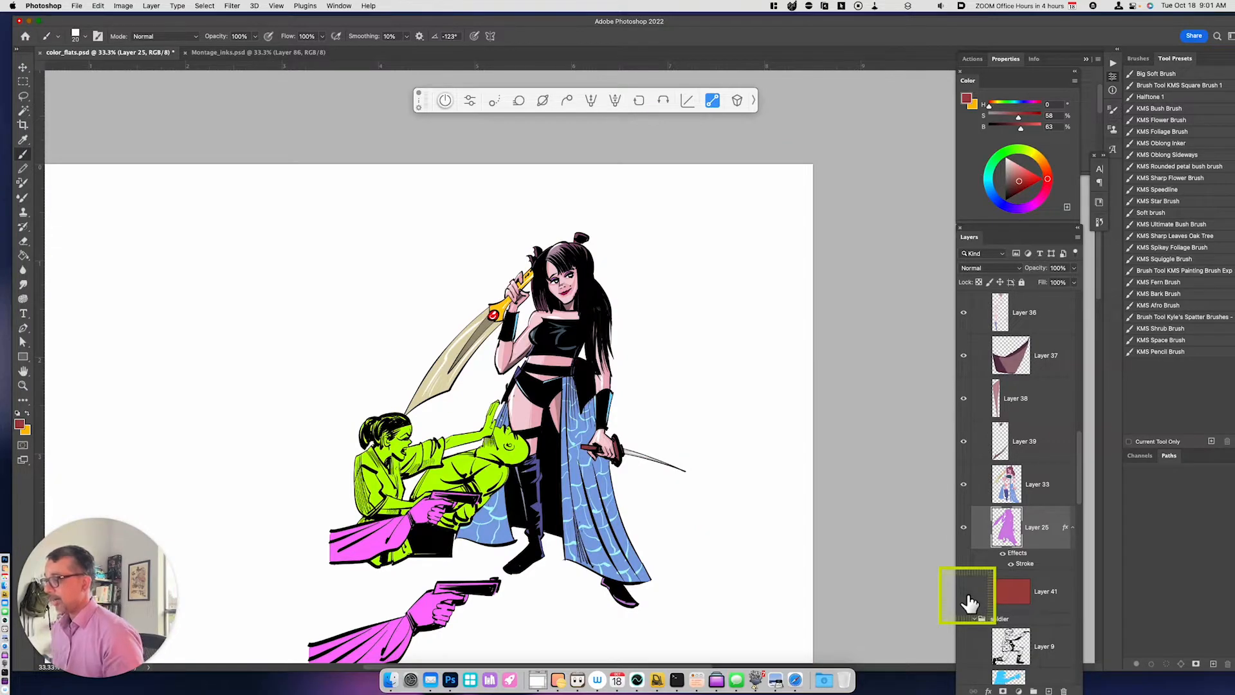
# - Send the red Layer 41 to the very bottom of the layer stack, below the ref layer
pyautogui.moveTo(1079, 496); pyautogui.dragTo(1081, 557)
pyautogui.click(1045, 300)
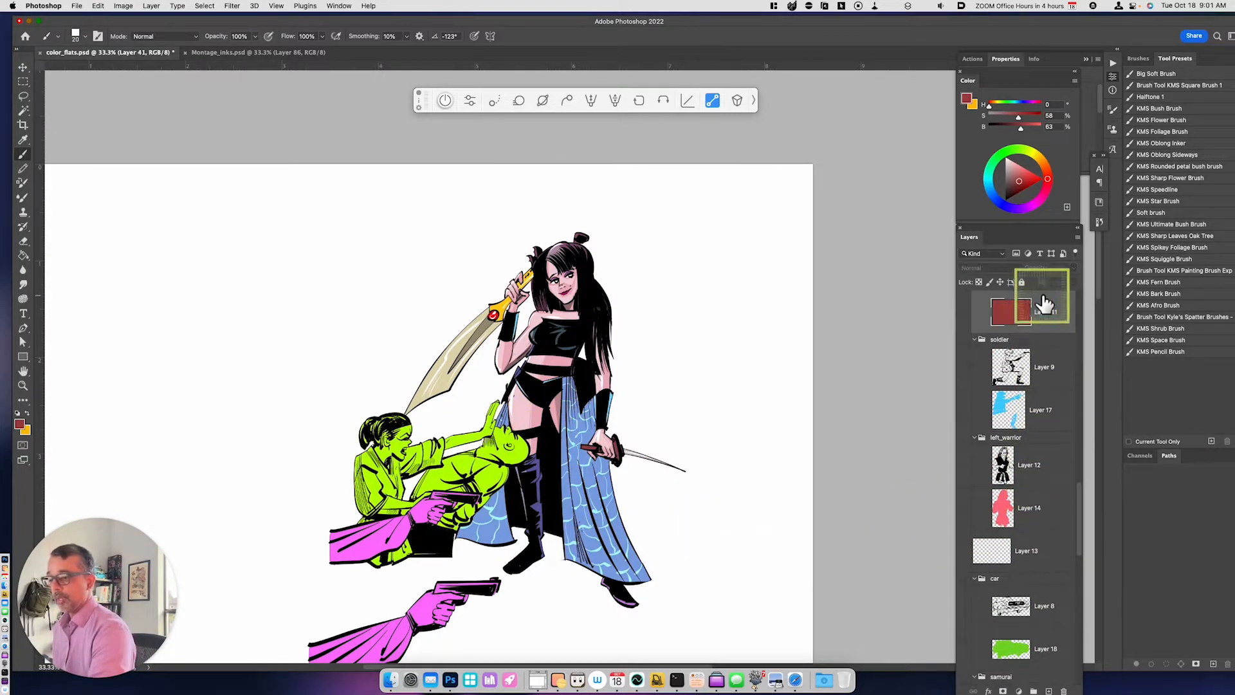
pyautogui.press('super+bracketleft')
pyautogui.press('shift+super+bracketleft')
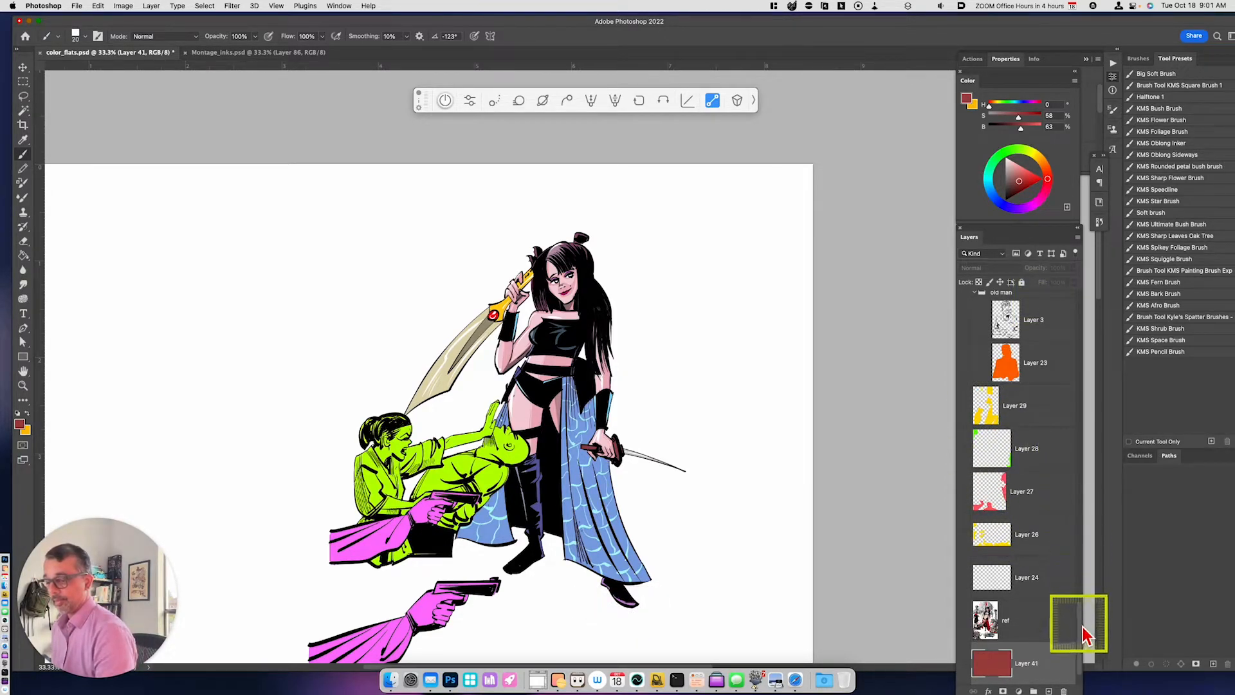
# - Show the background color layers 24 and 26 to 29, plus the old man, skull and statue groups with their layers
pyautogui.click(964, 292)
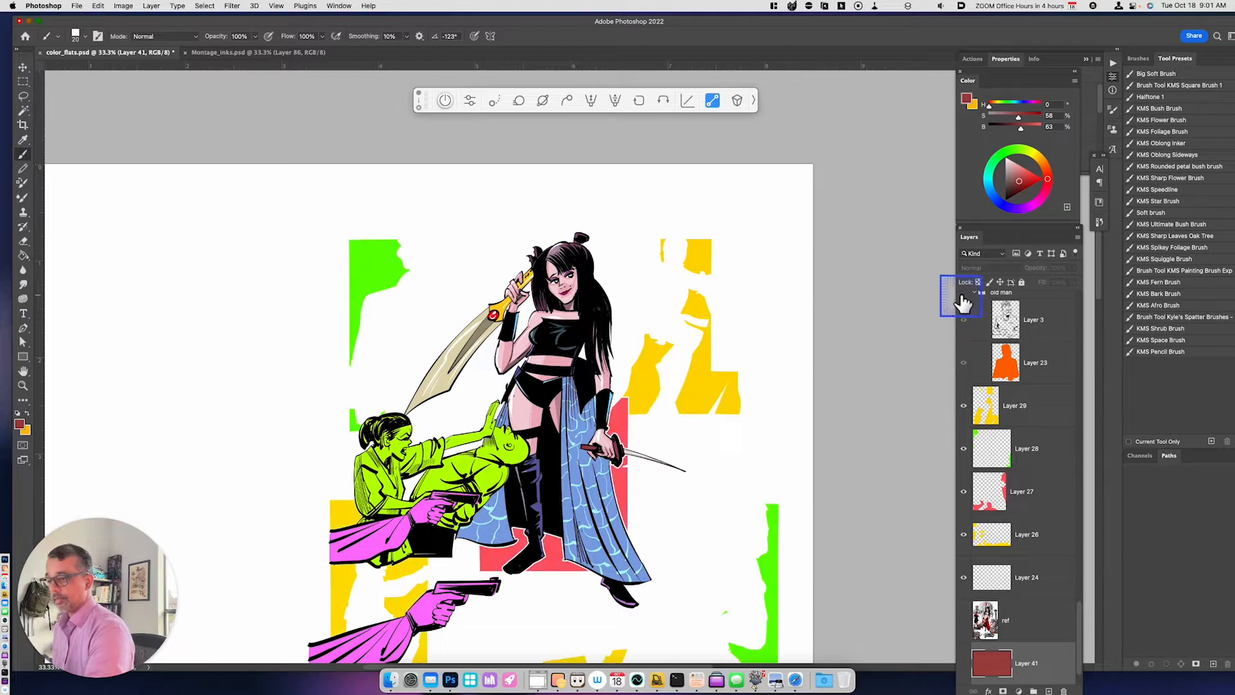
pyautogui.moveTo(1083, 627); pyautogui.dragTo(1072, 571)
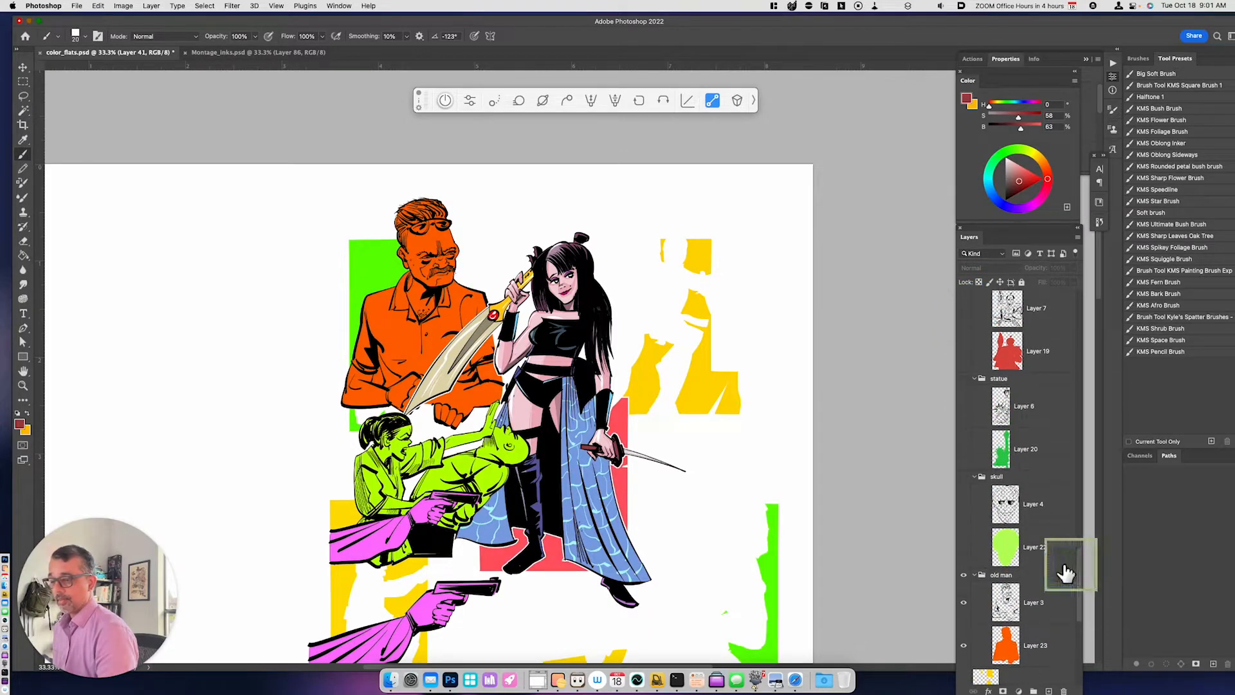
pyautogui.click(964, 379)
pyautogui.moveTo(965, 495); pyautogui.dragTo(964, 545)
pyautogui.moveTo(966, 407); pyautogui.dragTo(966, 449)
# - Show the samurai and car groups together with their ink and flat color layers
pyautogui.moveTo(1080, 579); pyautogui.dragTo(1083, 540)
pyautogui.click(965, 490)
pyautogui.moveTo(964, 518); pyautogui.dragTo(965, 558)
pyautogui.click(964, 391)
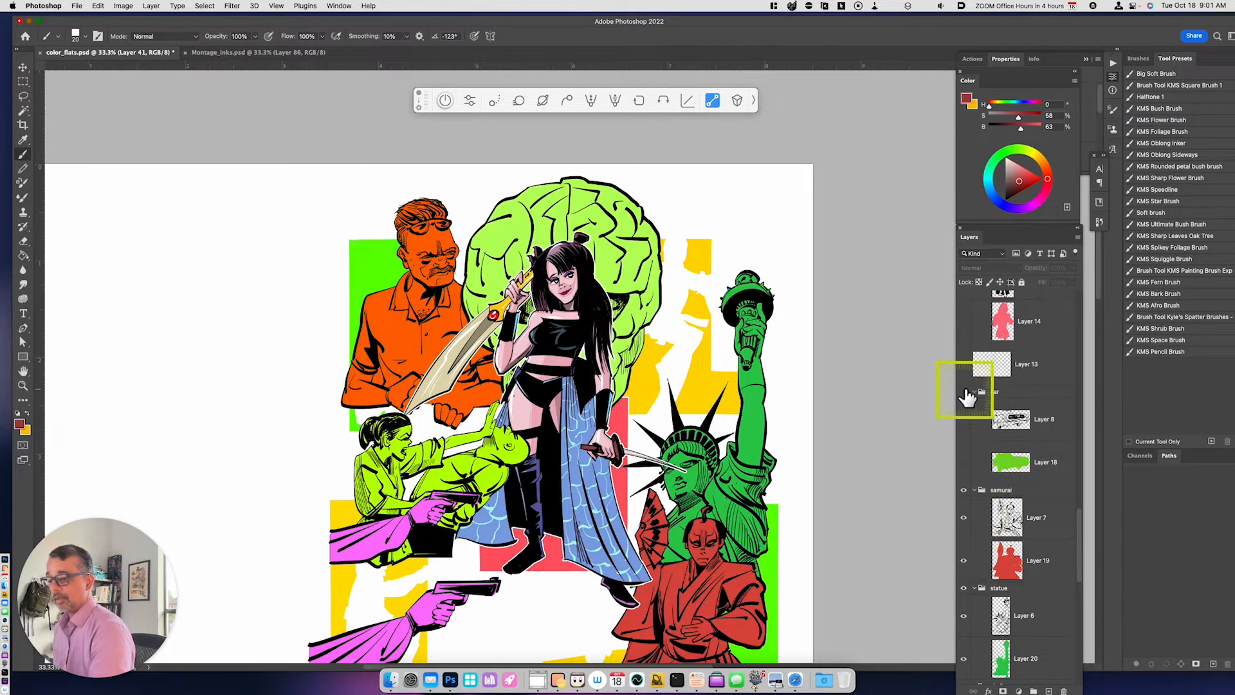
pyautogui.moveTo(965, 419); pyautogui.dragTo(964, 462)
pyautogui.click(1053, 659)
pyautogui.moveTo(689, 553); pyautogui.dragTo(727, 475)
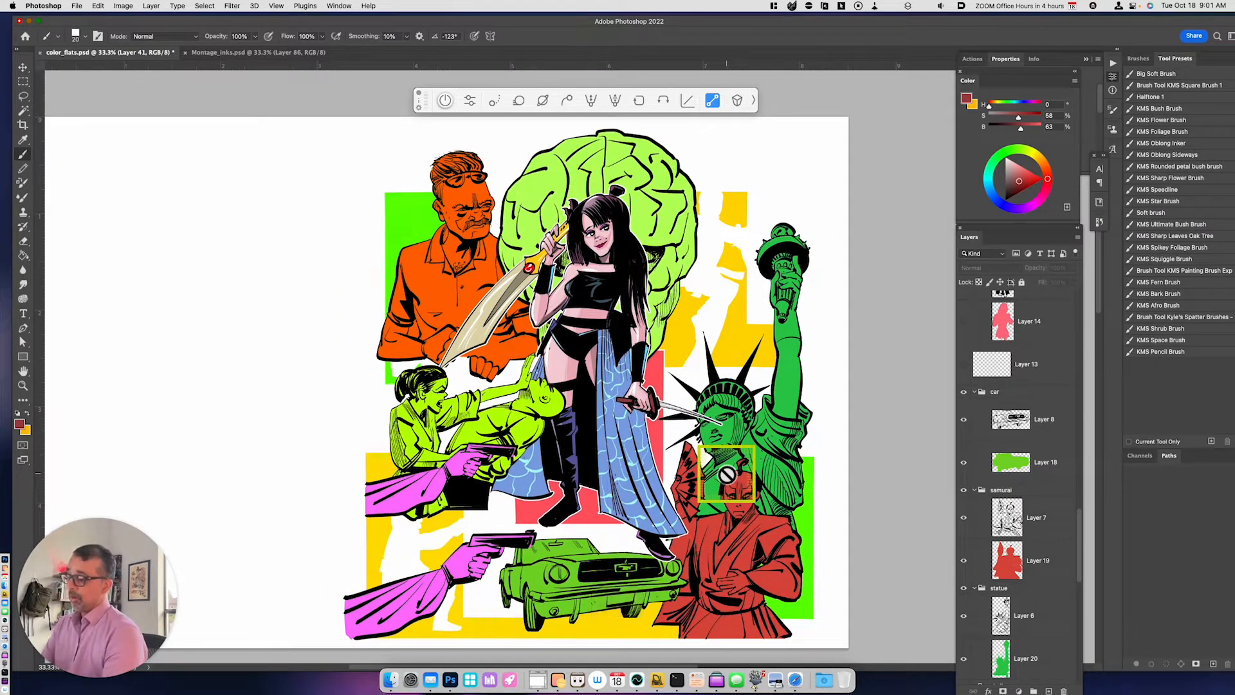
pyautogui.press('super+equal')
pyautogui.moveTo(727, 480); pyautogui.dragTo(713, 523)
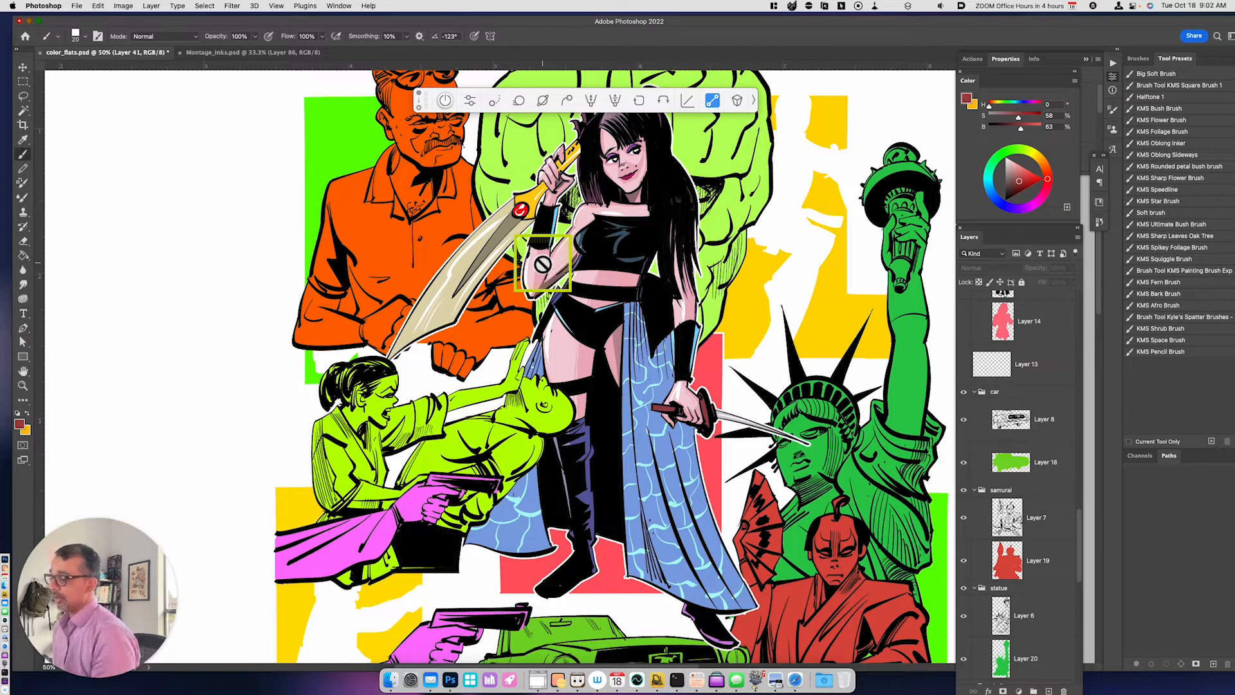
pyautogui.moveTo(1079, 510); pyautogui.dragTo(1096, 425)
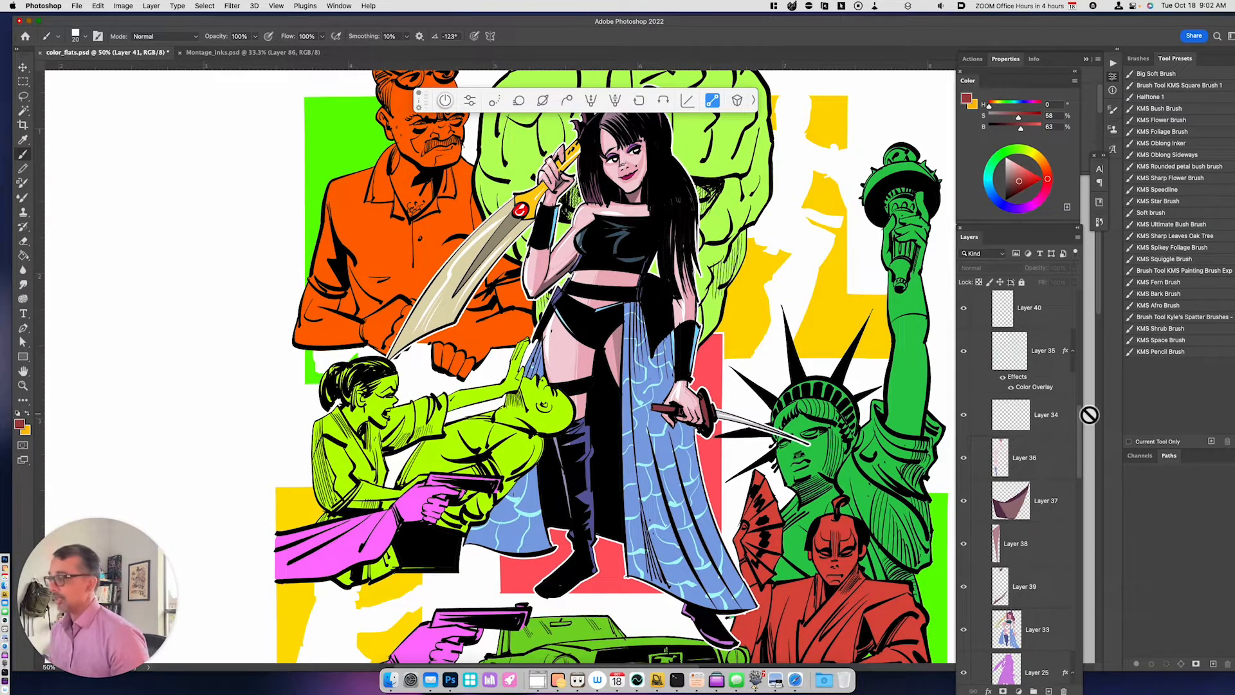
# - Switch to the Montage_inks.psd document, toggle the masked grayscale layer below Layer 86 to compare, and delete it
pyautogui.click(222, 52)
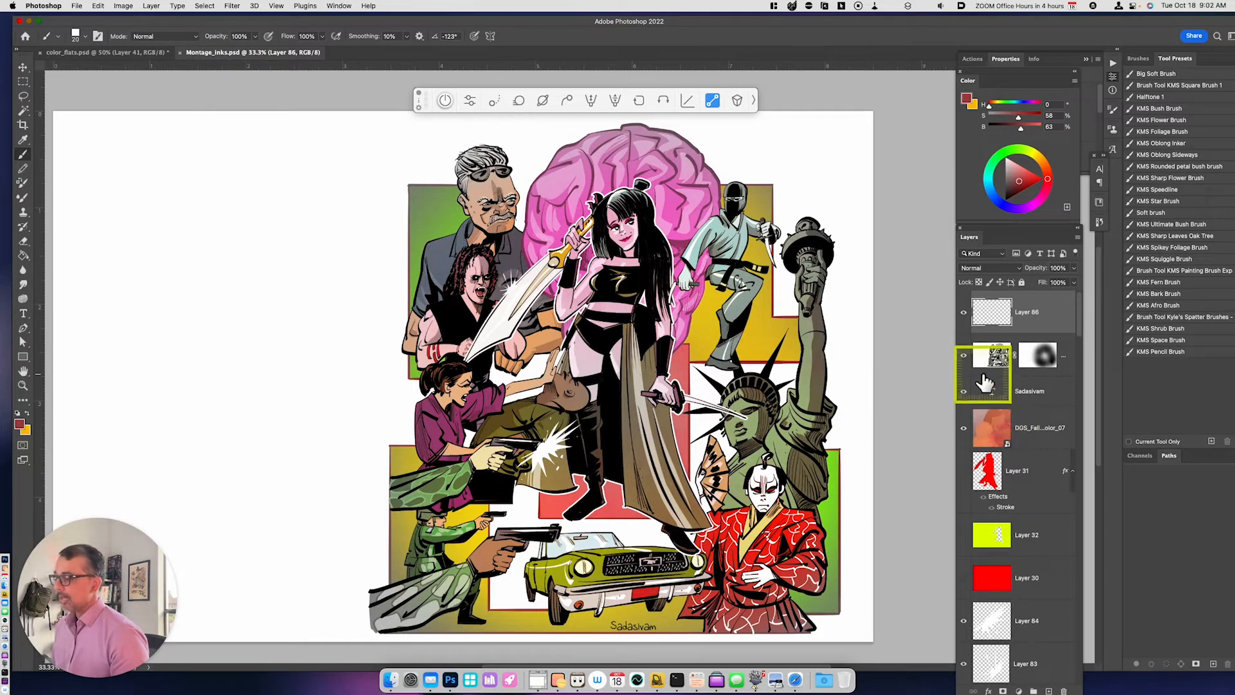
pyautogui.click(964, 357)
pyautogui.click(964, 357)
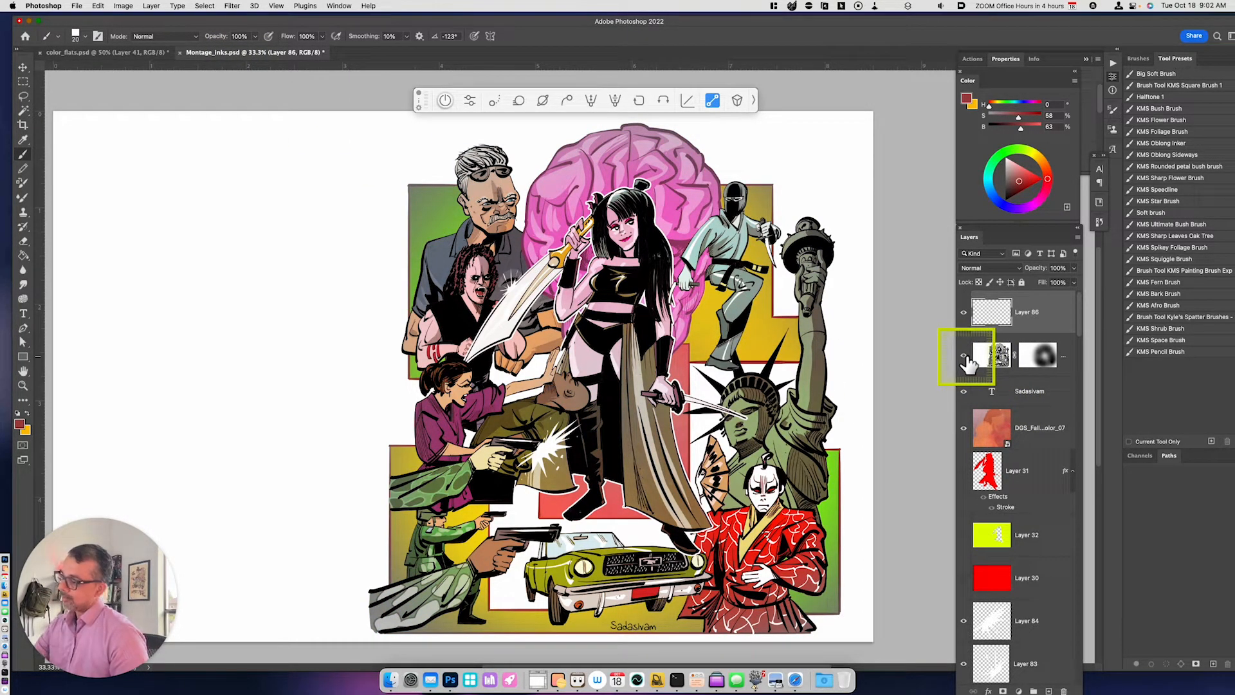
pyautogui.click(964, 355)
pyautogui.moveTo(1003, 358); pyautogui.dragTo(1065, 690)
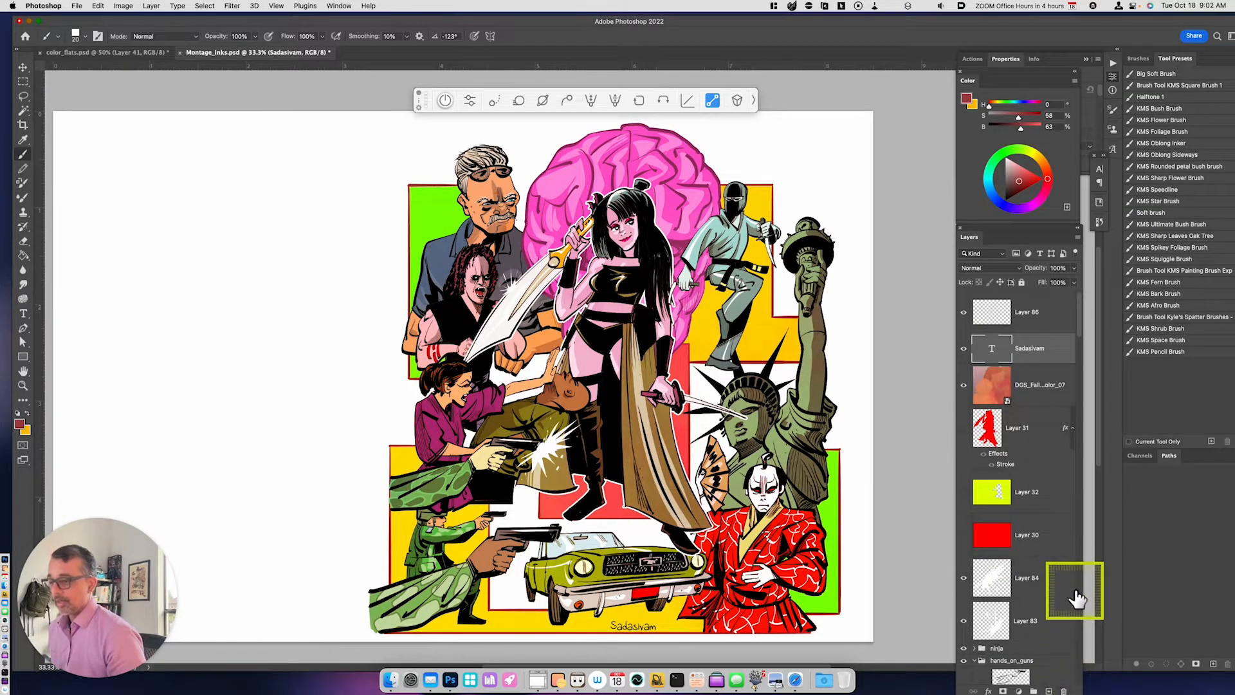
# - Stamp all visible artwork onto the empty Layer 86 and desaturate it with Hue/Saturation at a saturation of -100
pyautogui.click(1026, 319)
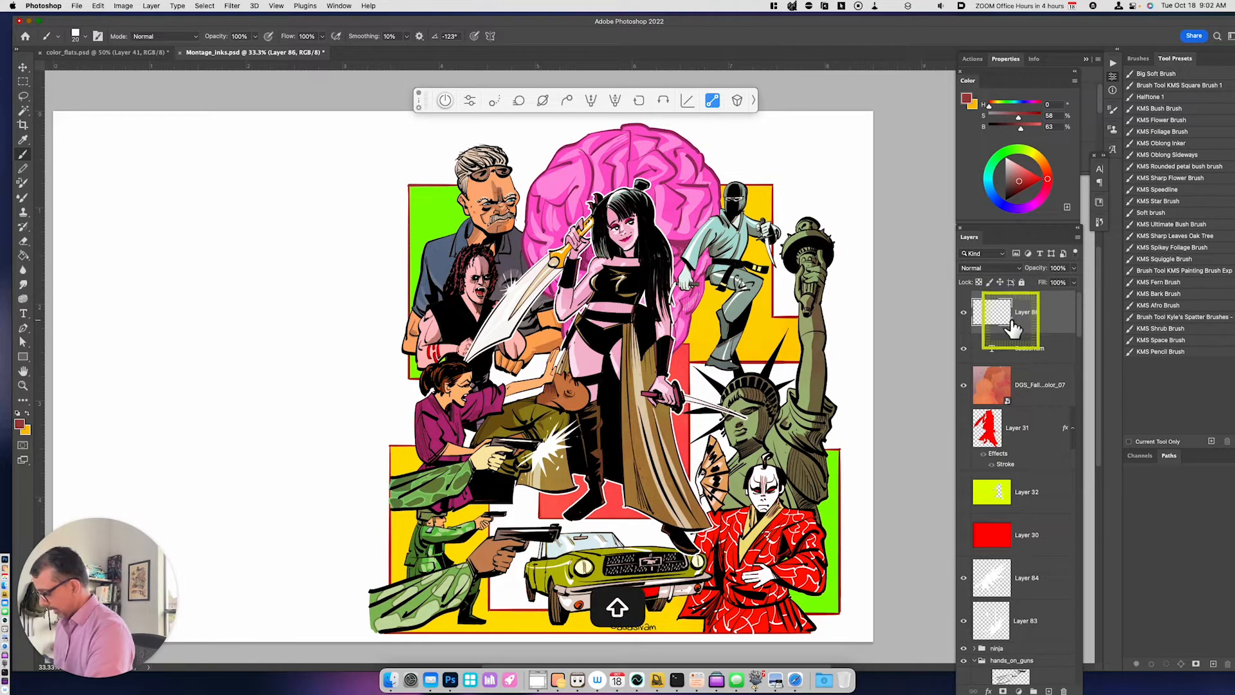
pyautogui.press('alt+shift+super+e')
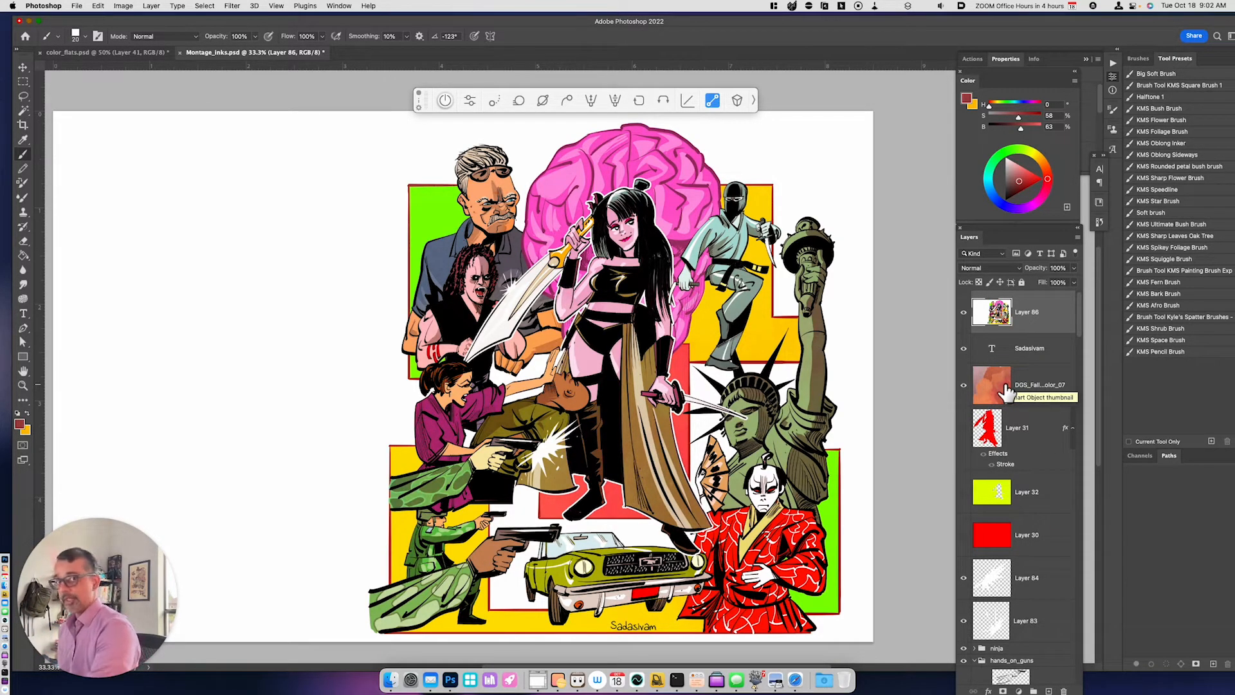
pyautogui.press('super')
pyautogui.press('super+u')
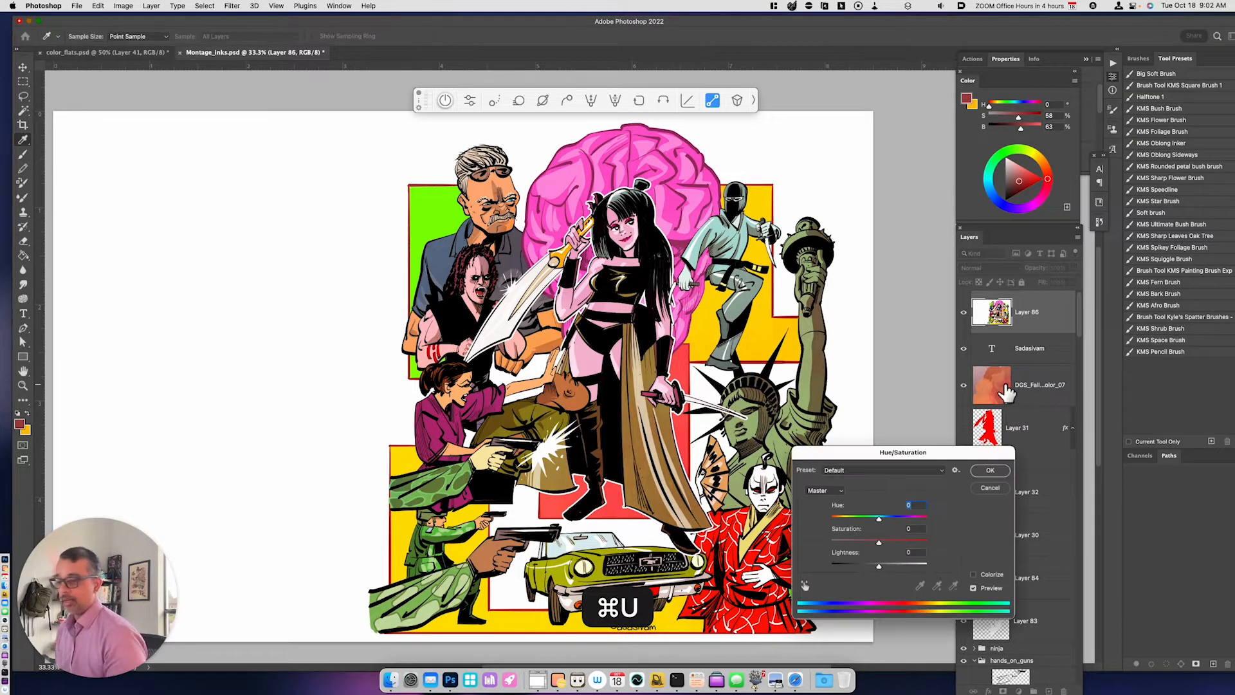
pyautogui.moveTo(873, 542); pyautogui.dragTo(823, 556)
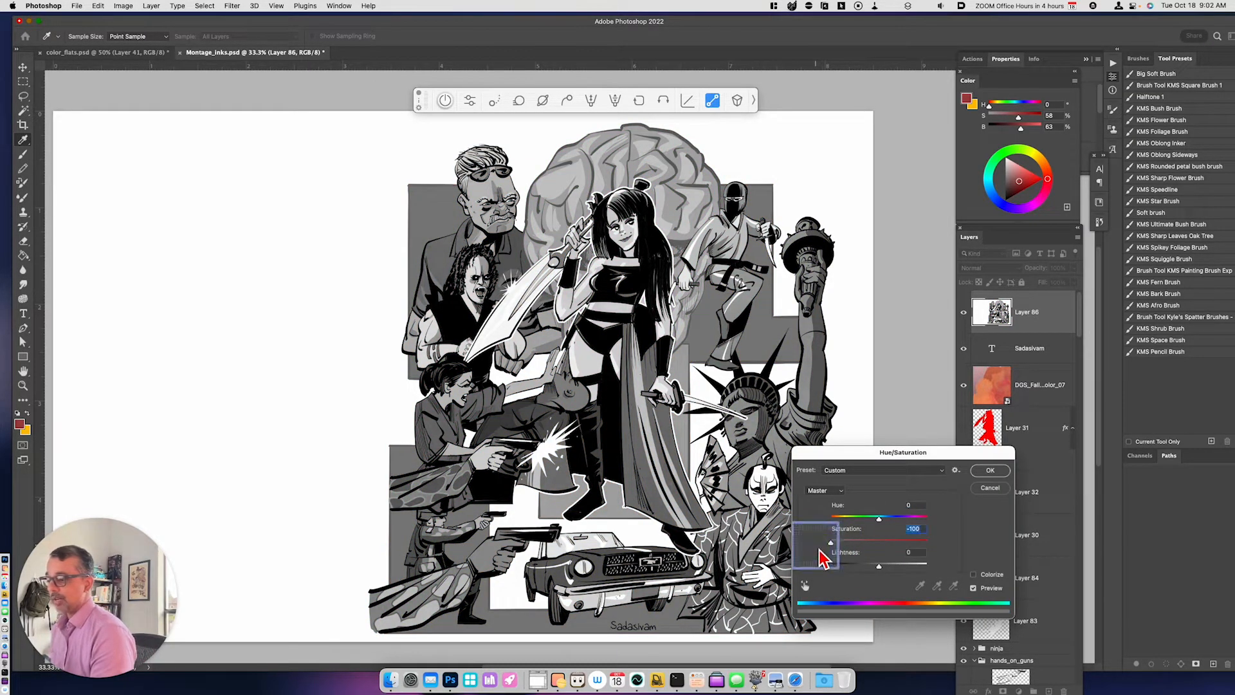
pyautogui.click(992, 473)
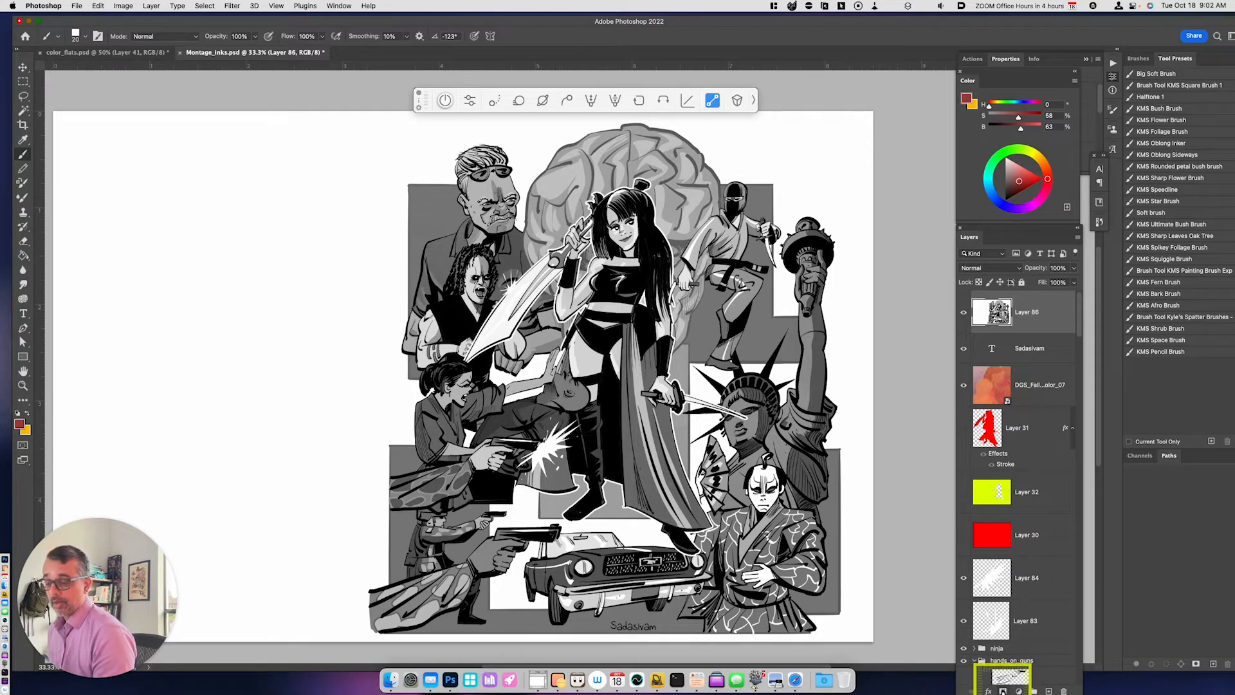
# - Add a layer mask to the grayscale Layer 86 and choose the Big Soft Brush preset for painting on it
pyautogui.click(1003, 691)
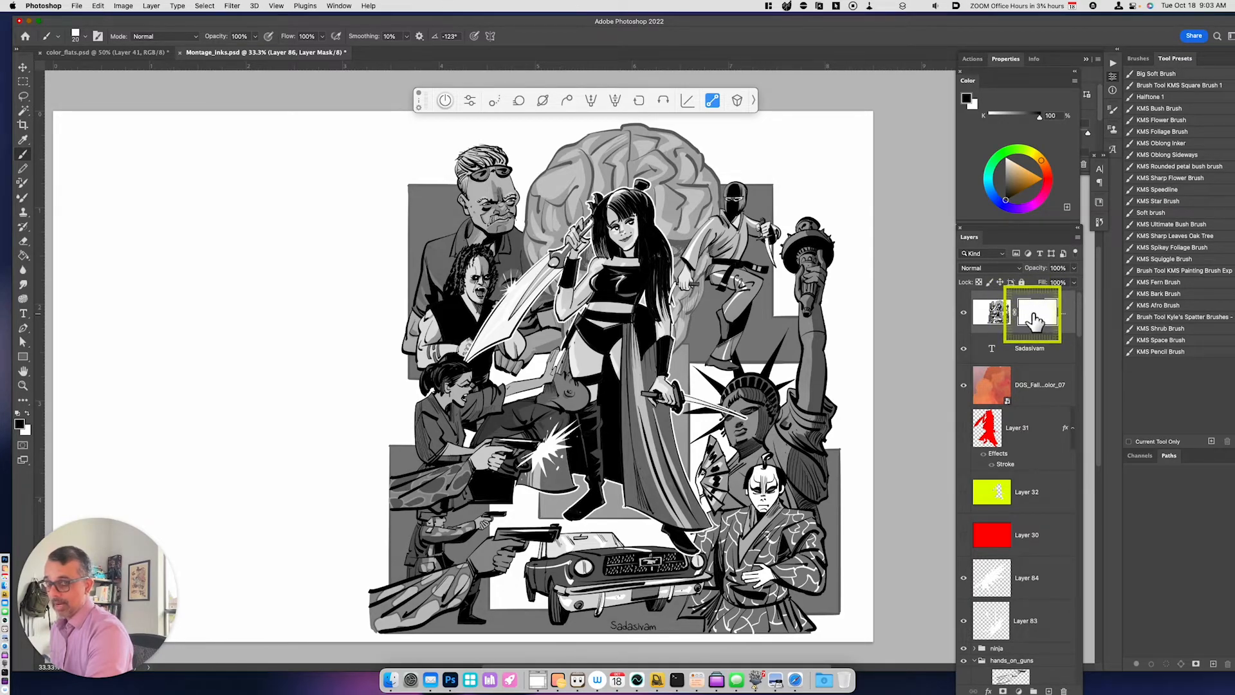
pyautogui.press('b')
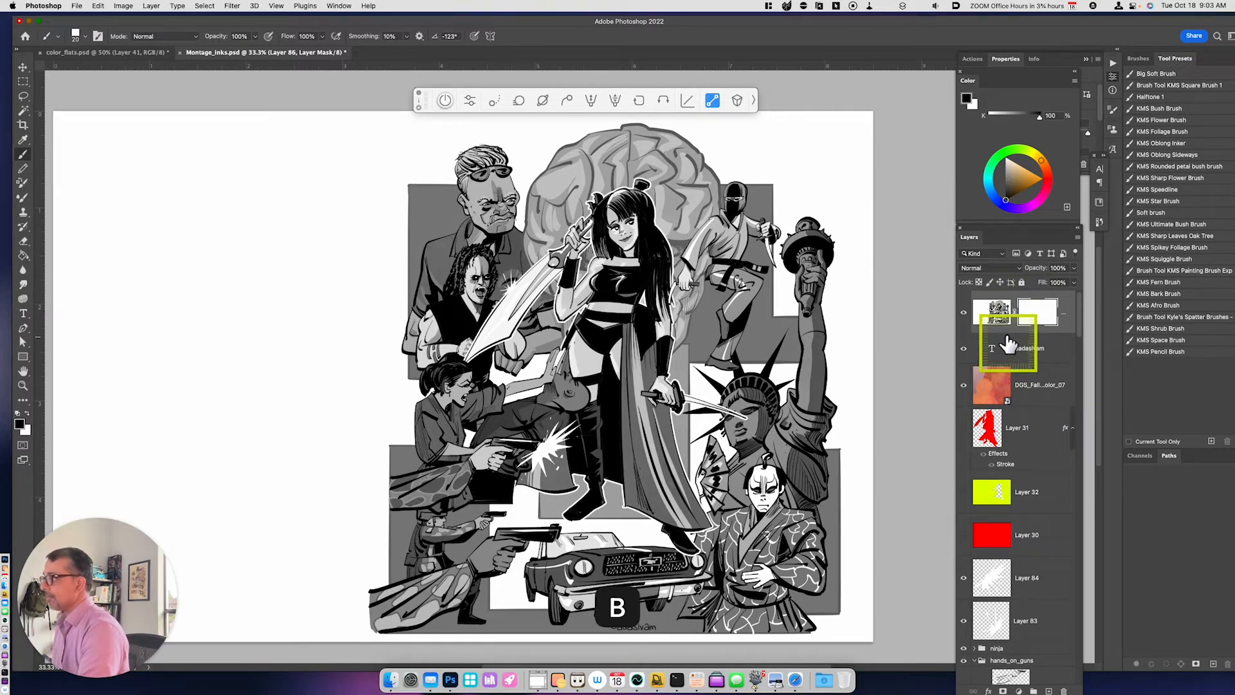
pyautogui.click(77, 35)
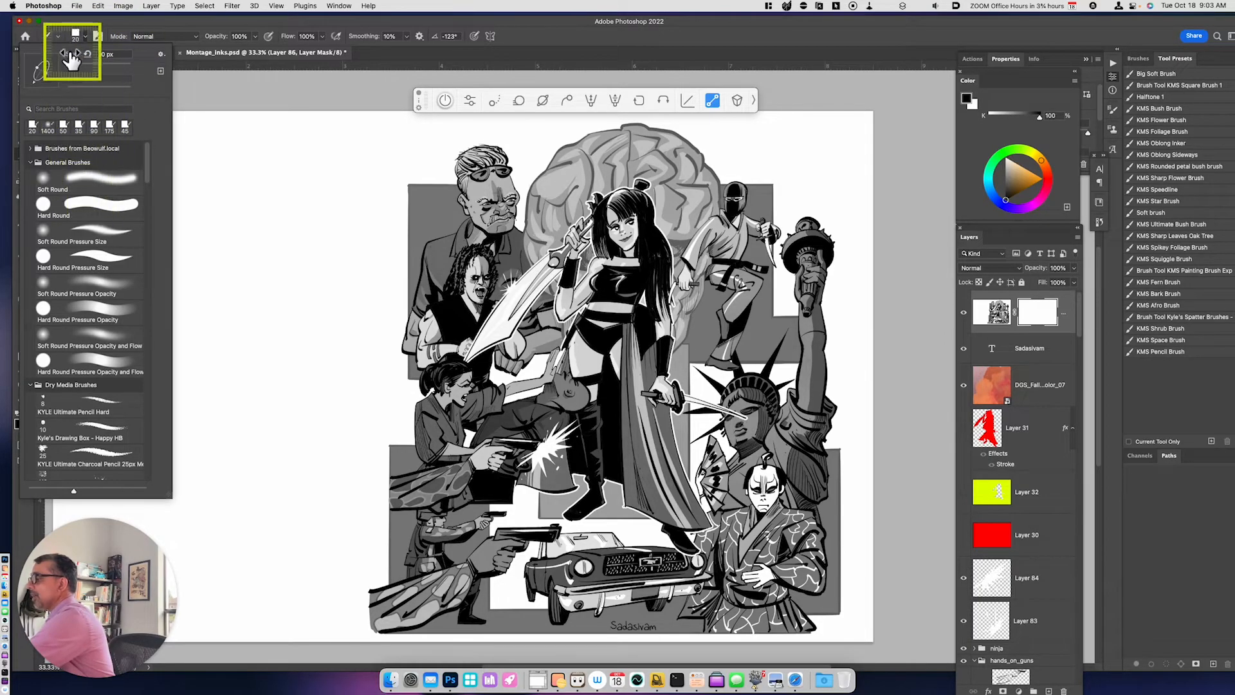
pyautogui.click(55, 36)
pyautogui.click(95, 59)
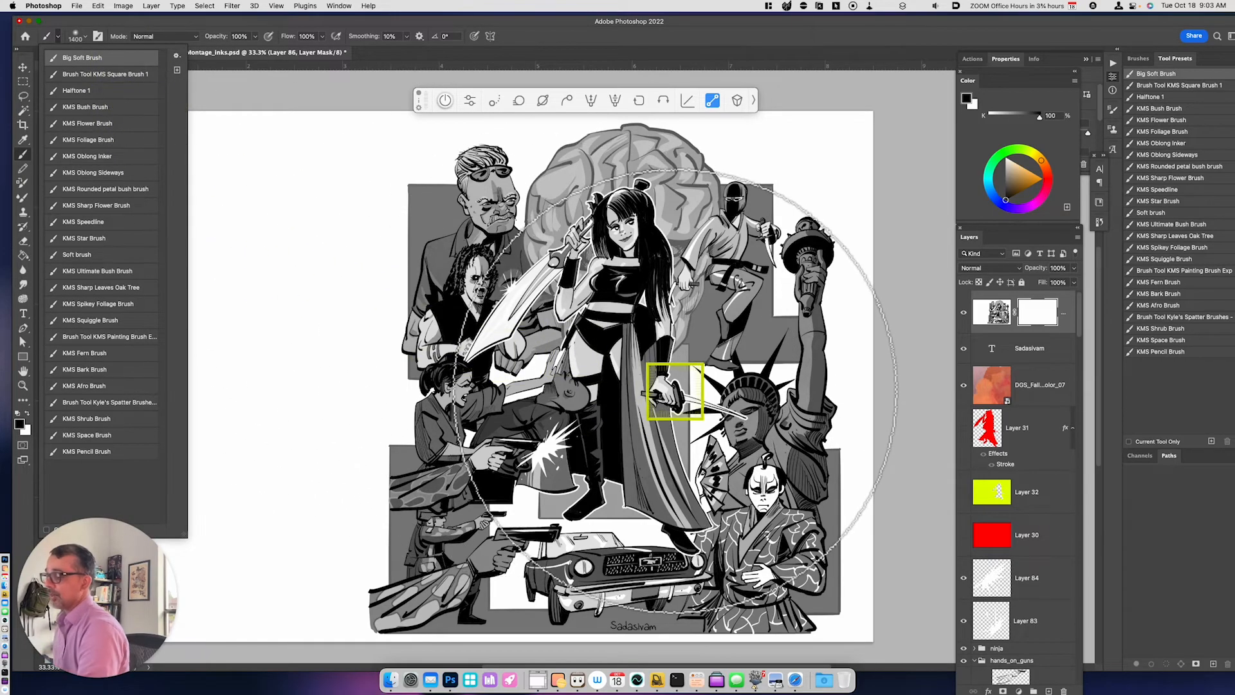
pyautogui.click(1043, 251)
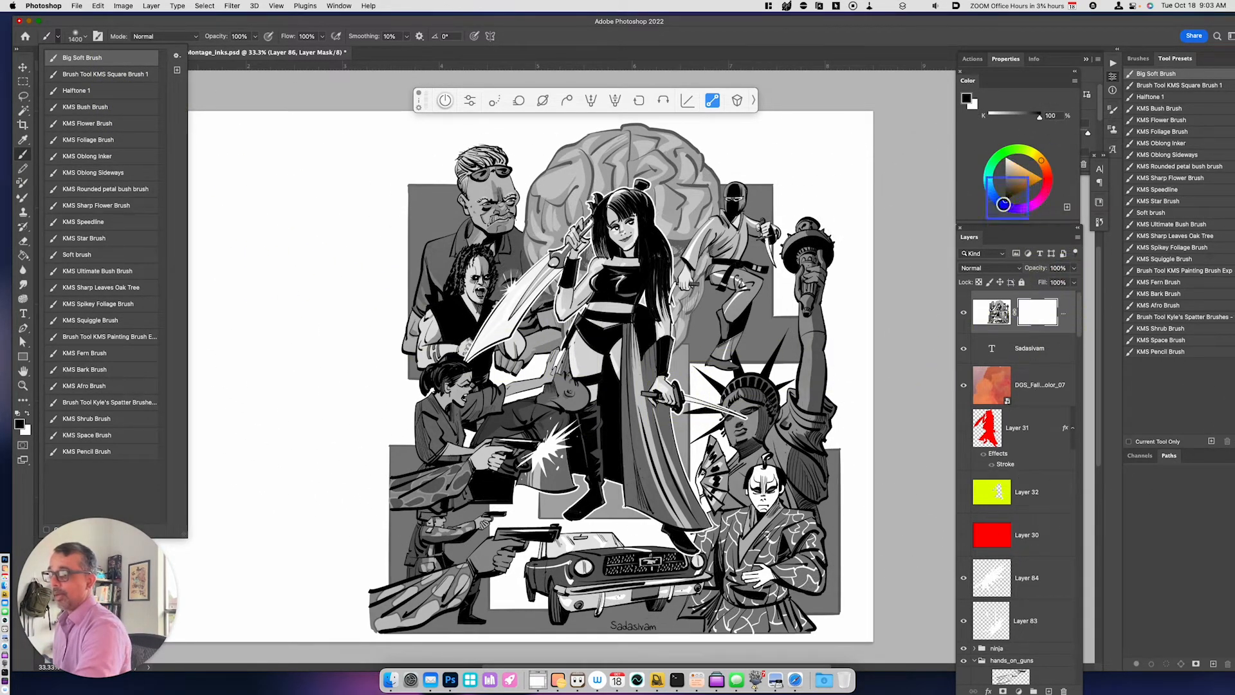
# - Paint softly in black on Layer 86's mask over the heroine, the montage's center and the car to reveal the color underneath
pyautogui.click(1002, 399)
pyautogui.moveTo(1003, 399)
pyautogui.mouseDown()
pyautogui.moveTo(658, 415)
pyautogui.moveTo(587, 354)
pyautogui.moveTo(555, 391)
pyautogui.moveTo(653, 421)
pyautogui.moveTo(596, 308)
pyautogui.moveTo(496, 386)
pyautogui.moveTo(566, 334)
pyautogui.moveTo(560, 238)
pyautogui.moveTo(579, 332)
pyautogui.moveTo(746, 328)
pyautogui.moveTo(735, 386)
pyautogui.mouseUp()
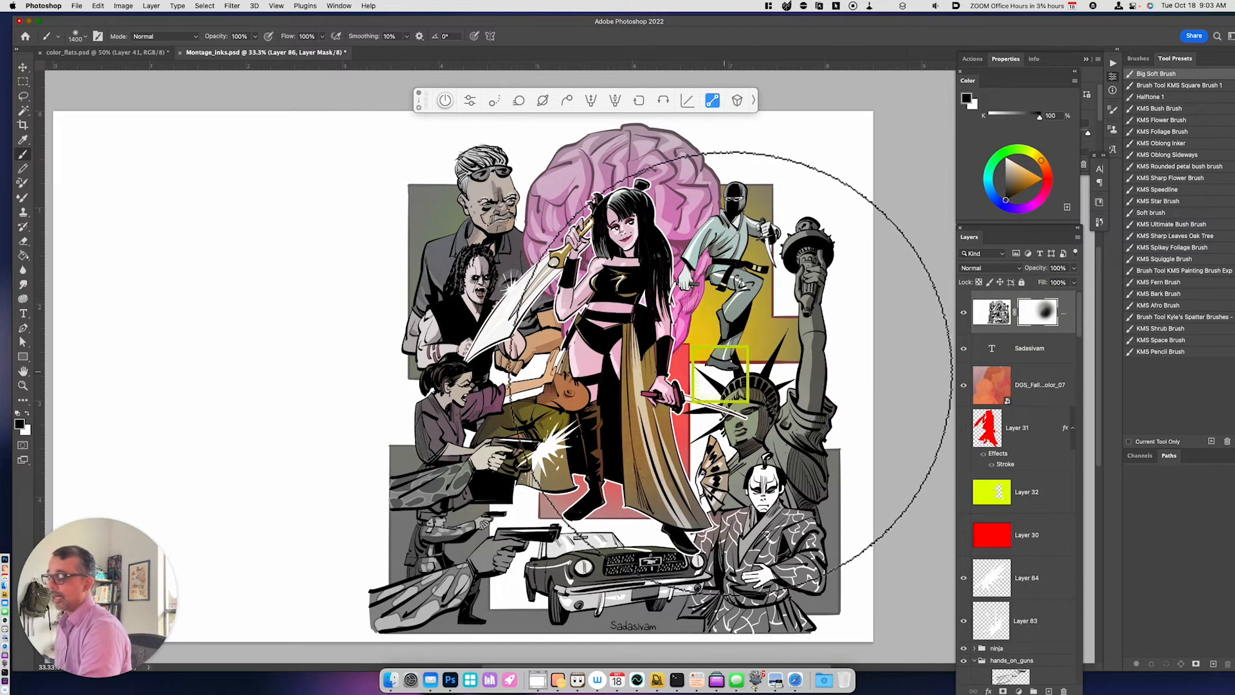
pyautogui.moveTo(759, 399)
pyautogui.mouseDown()
pyautogui.moveTo(756, 353)
pyautogui.moveTo(715, 406)
pyautogui.moveTo(756, 404)
pyautogui.moveTo(647, 513)
pyautogui.moveTo(753, 456)
pyautogui.moveTo(563, 570)
pyautogui.moveTo(464, 396)
pyautogui.moveTo(521, 573)
pyautogui.moveTo(602, 496)
pyautogui.moveTo(445, 426)
pyautogui.moveTo(577, 529)
pyautogui.moveTo(520, 514)
pyautogui.moveTo(436, 389)
pyautogui.moveTo(535, 299)
pyautogui.moveTo(454, 349)
pyautogui.moveTo(621, 230)
pyautogui.moveTo(540, 338)
pyautogui.moveTo(447, 305)
pyautogui.moveTo(680, 318)
pyautogui.mouseUp()
pyautogui.moveTo(627, 362)
pyautogui.mouseDown()
pyautogui.moveTo(570, 294)
pyautogui.moveTo(659, 442)
pyautogui.moveTo(636, 541)
pyautogui.mouseUp()
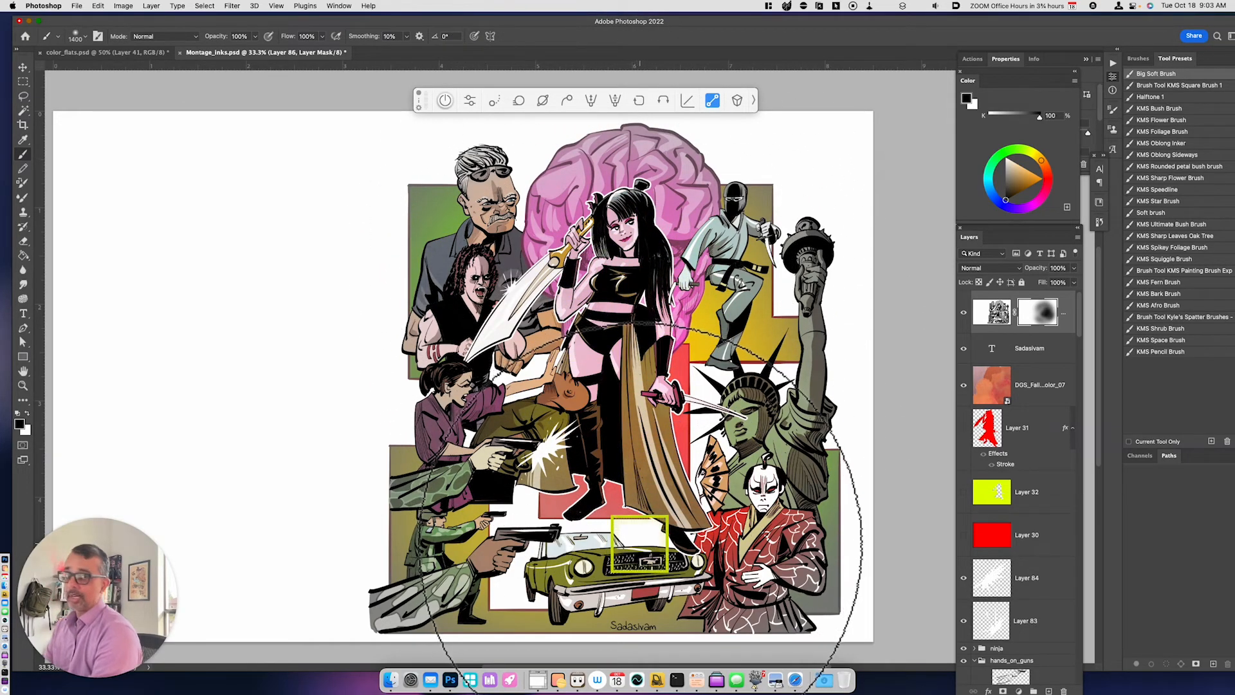